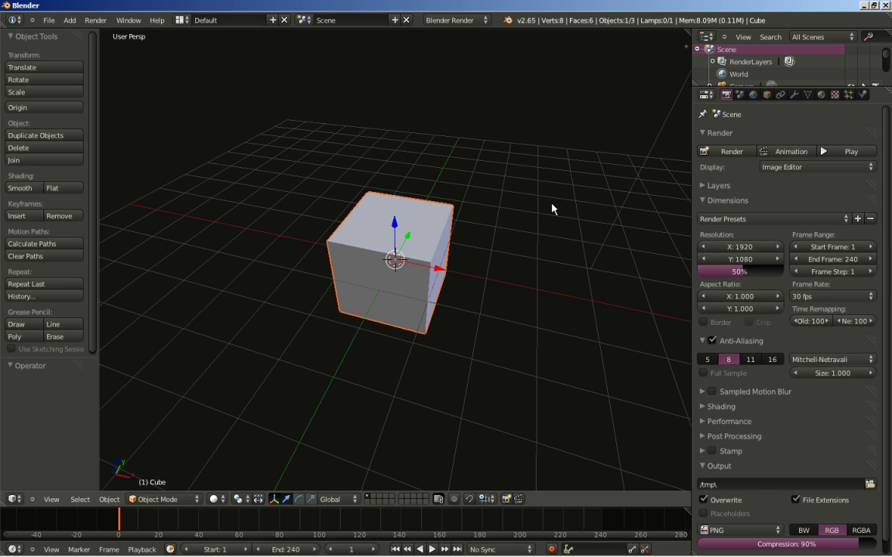
Delete the default cube and add a Ball metaball at the scene origin.
key(x)
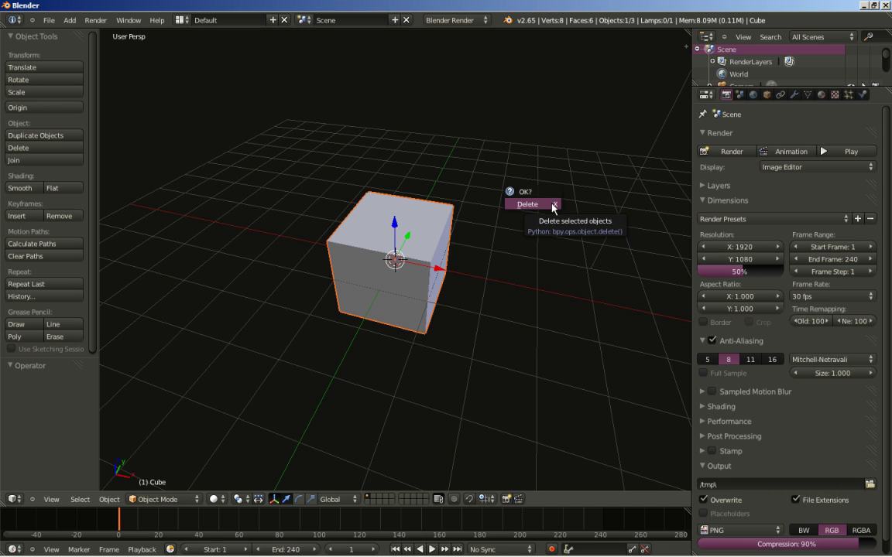
click(529, 205)
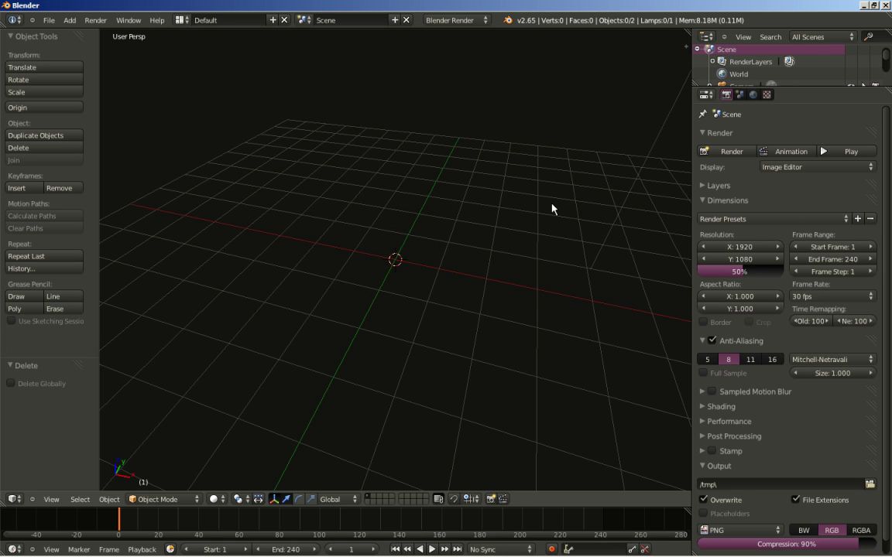
key(shift+a)
mouse_move(553, 206)
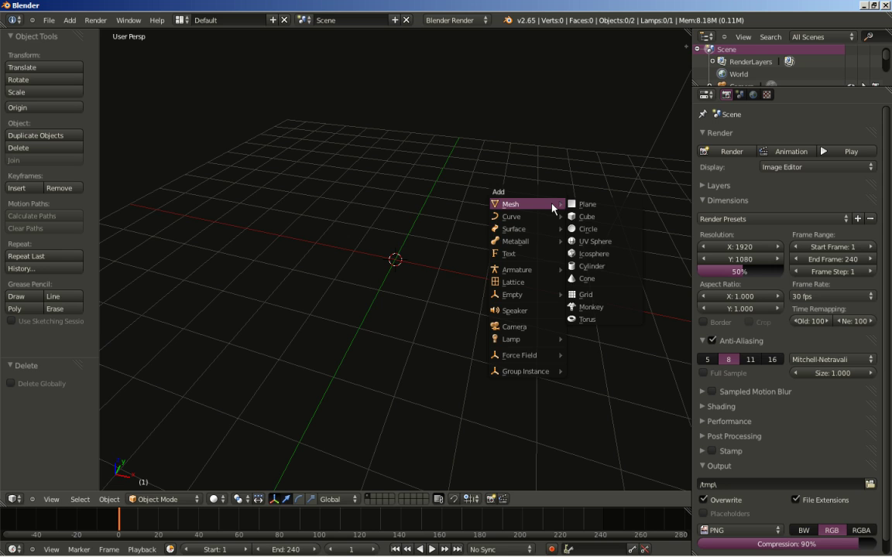
mouse_move(533, 243)
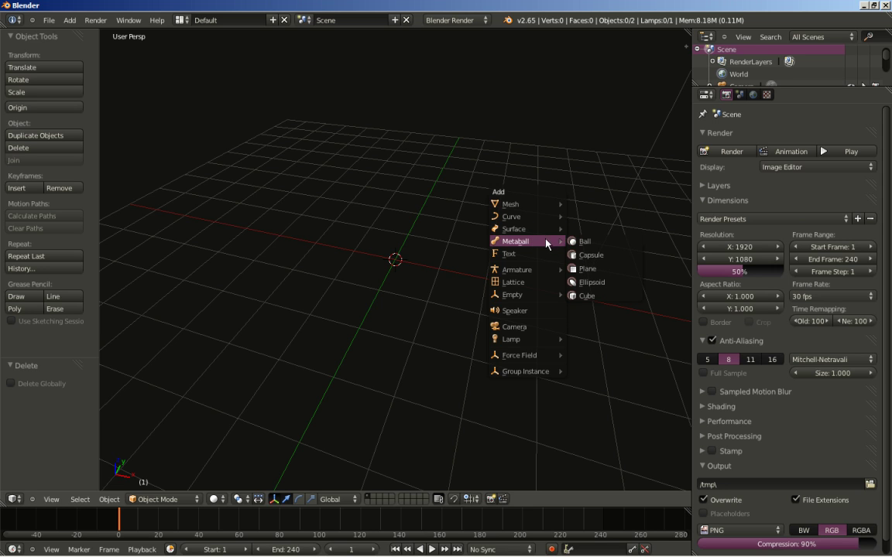
click(580, 242)
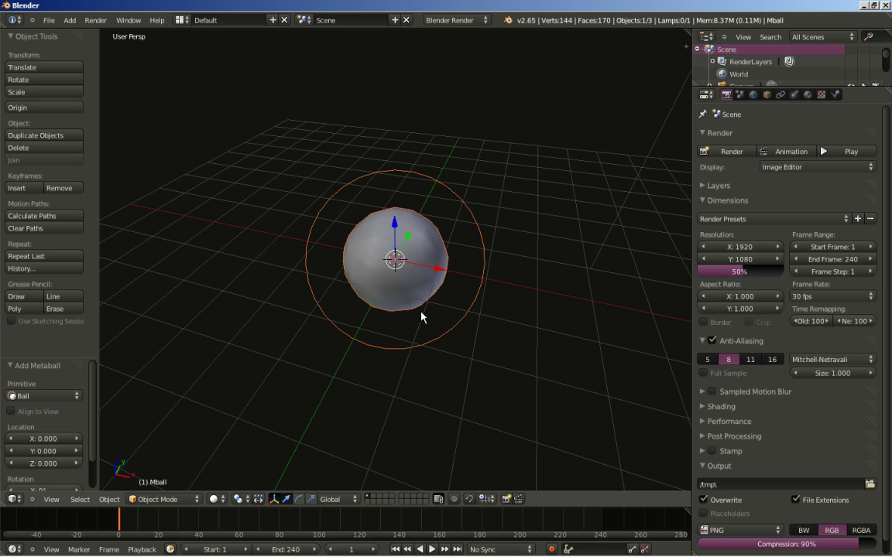
Switch to the front orthographic view and align the camera to that view.
middle_drag(352, 285, 414, 259)
key(KP_1)
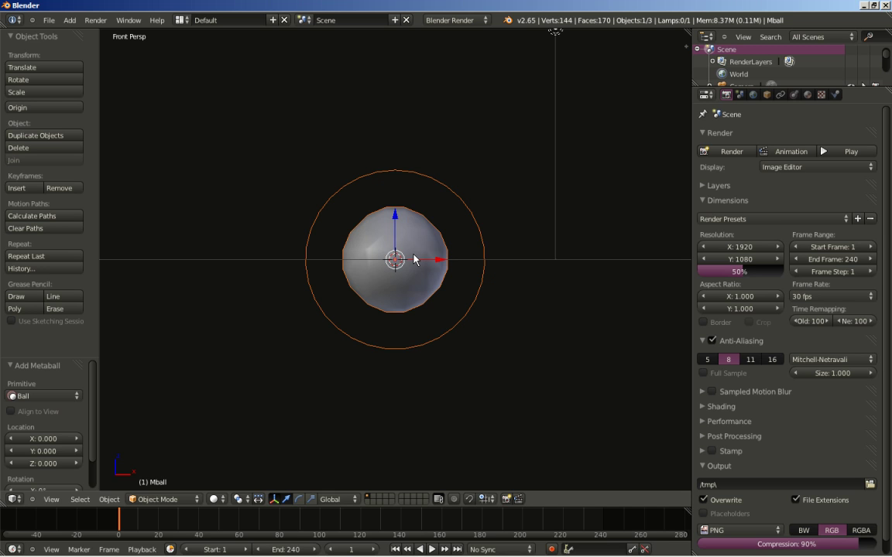
key(KP_5)
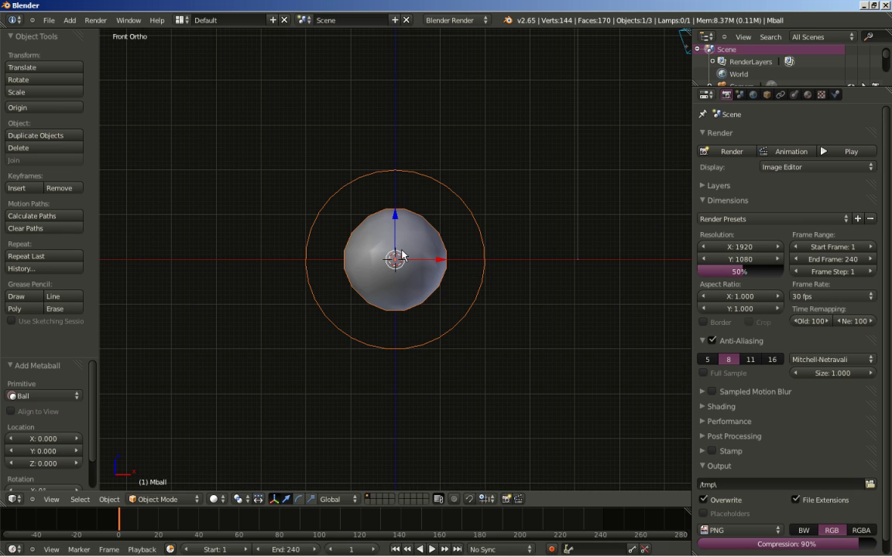
key(ctrl+alt+KP_0)
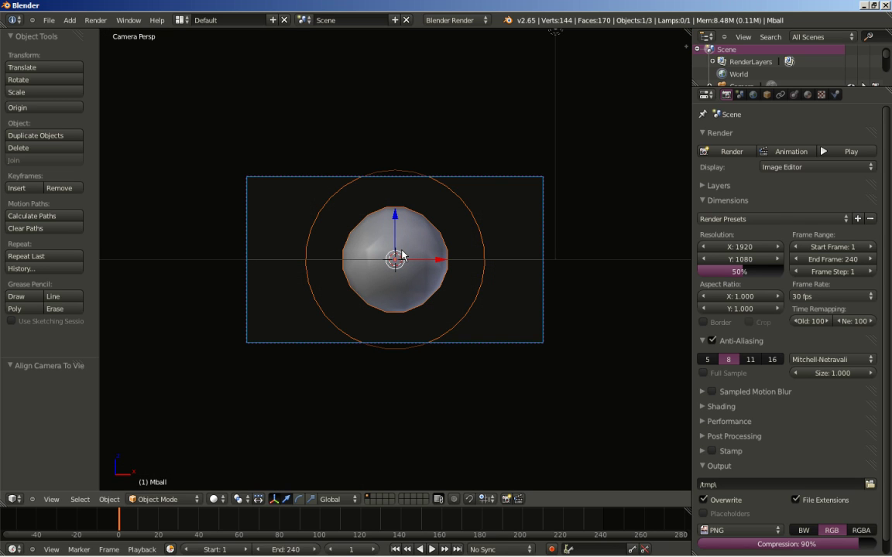
Select the camera and set its location to Z 0 and Y -12.
scroll(477, 182, up, 2)
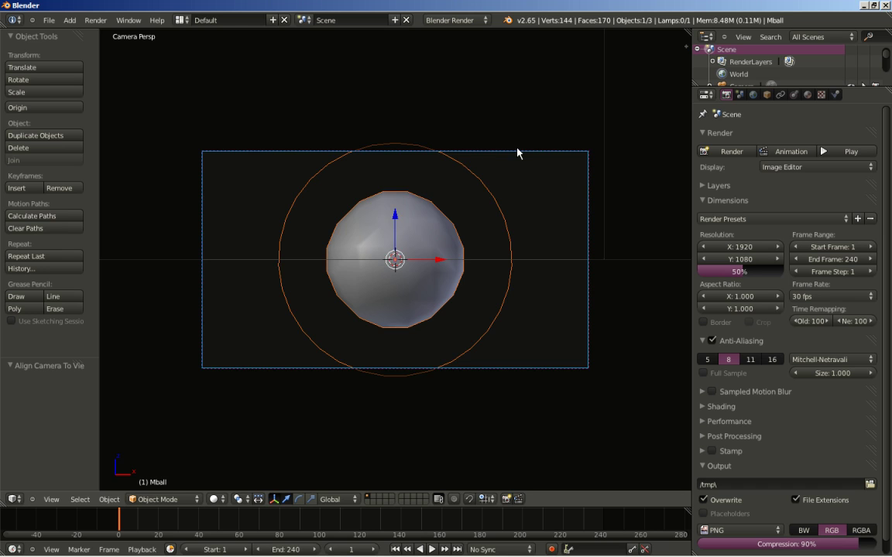
right_click(517, 152)
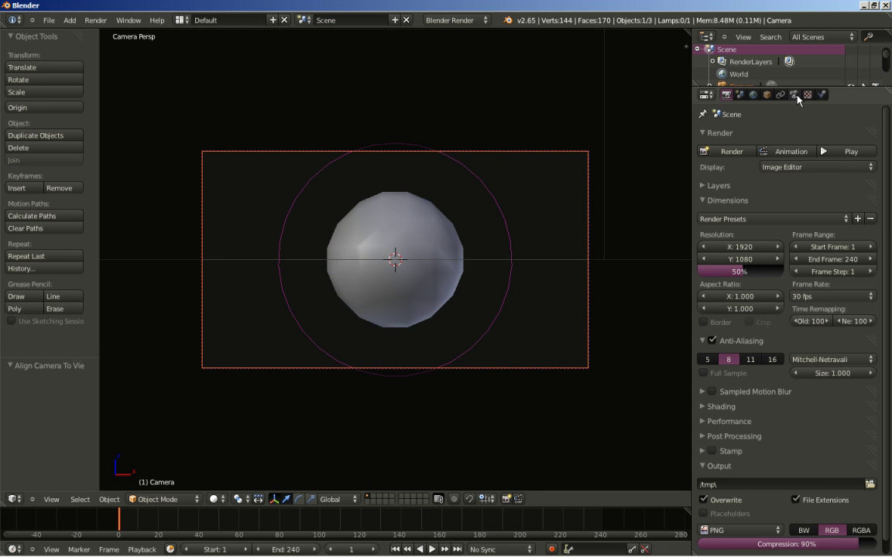
click(767, 94)
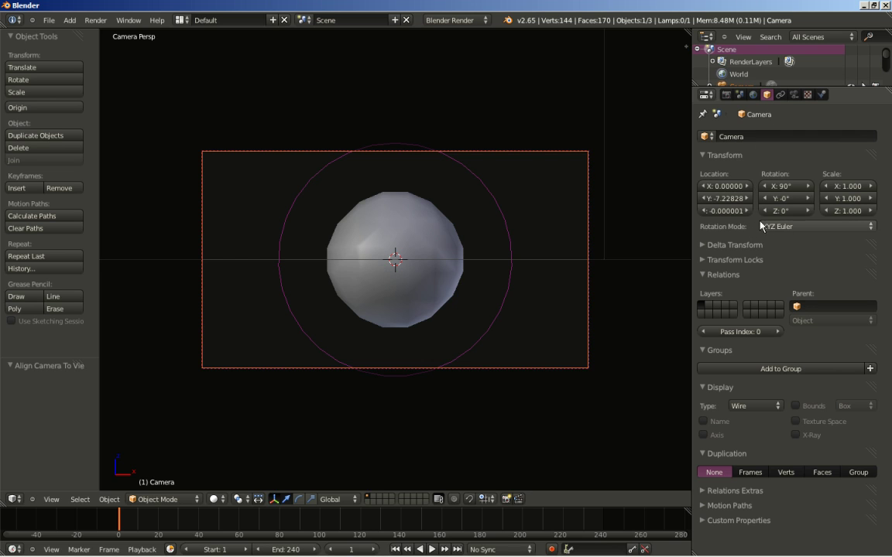
click(726, 210)
text(0)
key(Return)
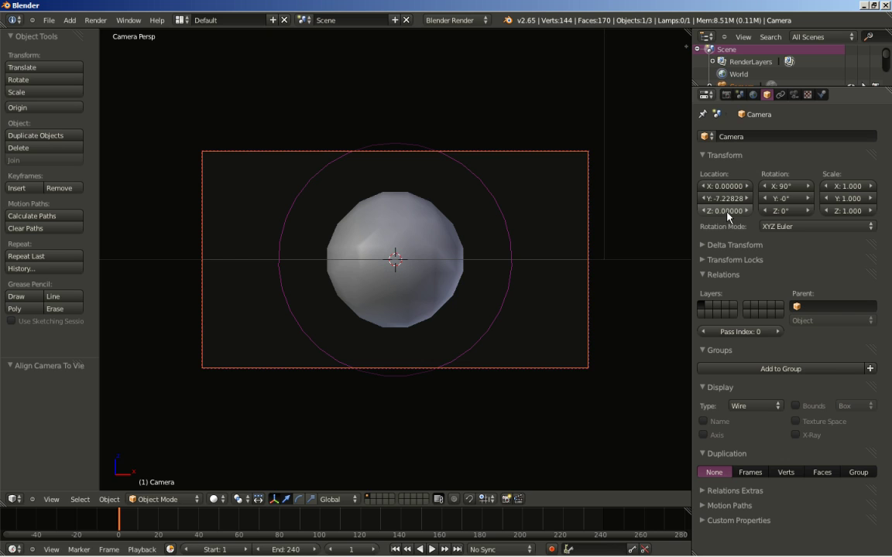
click(726, 199)
drag(741, 199, 704, 206)
text(-12)
key(Return)
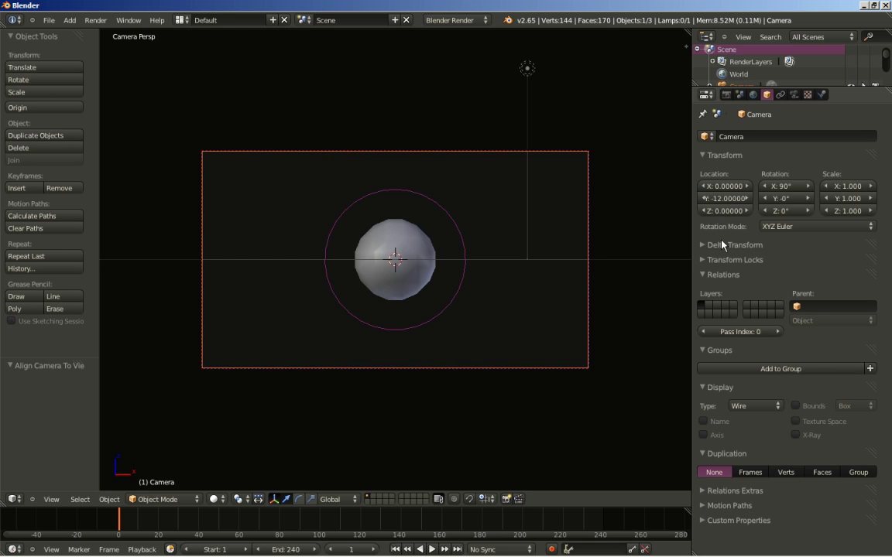
Set the camera's focal length to 30 millimeters.
click(793, 95)
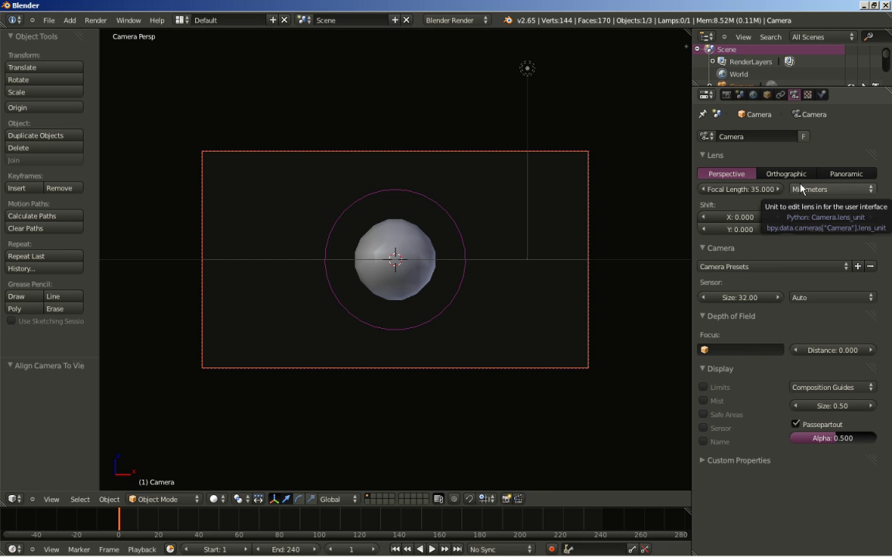
click(747, 191)
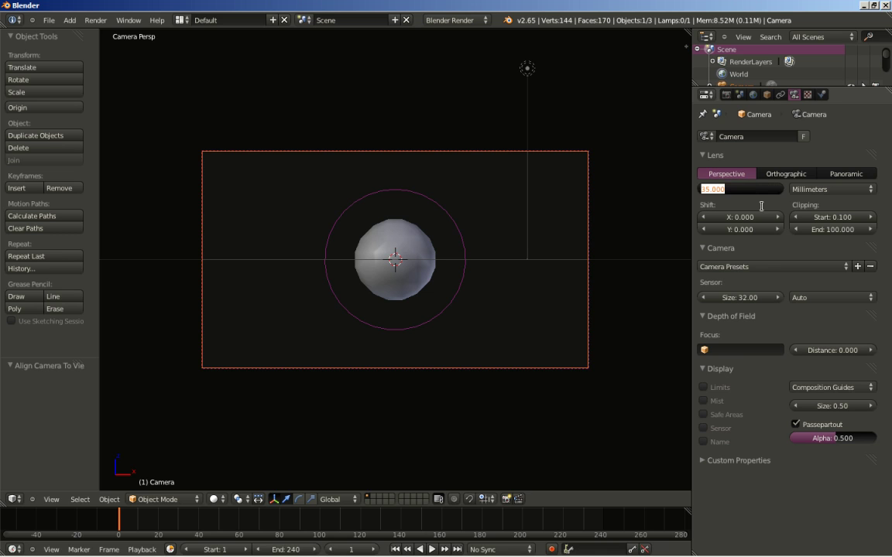
text(30)
key(Return)
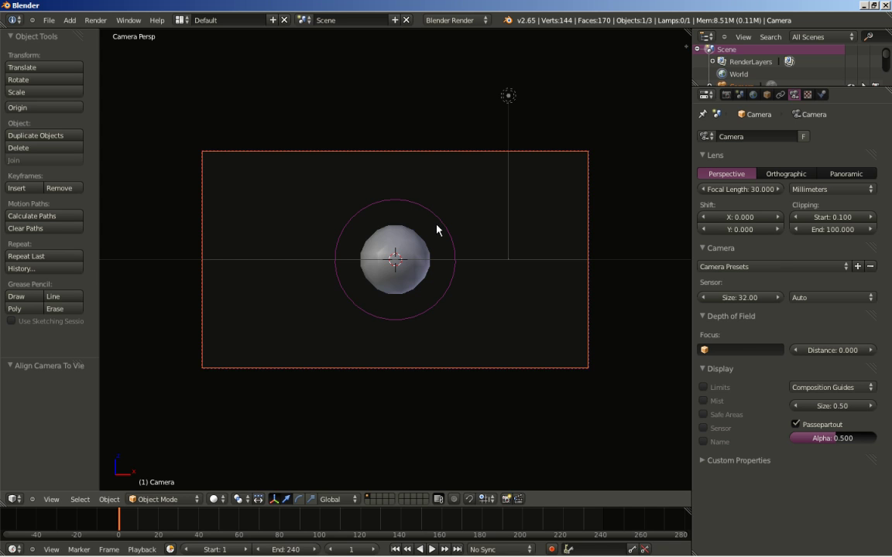
In the top view, move the lamp 2 units along X and -8 units along Y.
key(KP_7)
scroll(437, 230, down, 3)
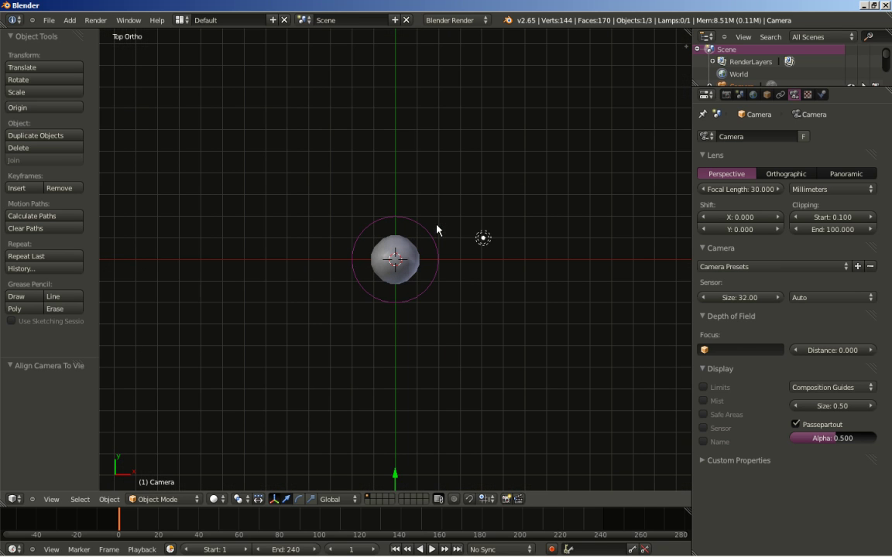
right_click(482, 239)
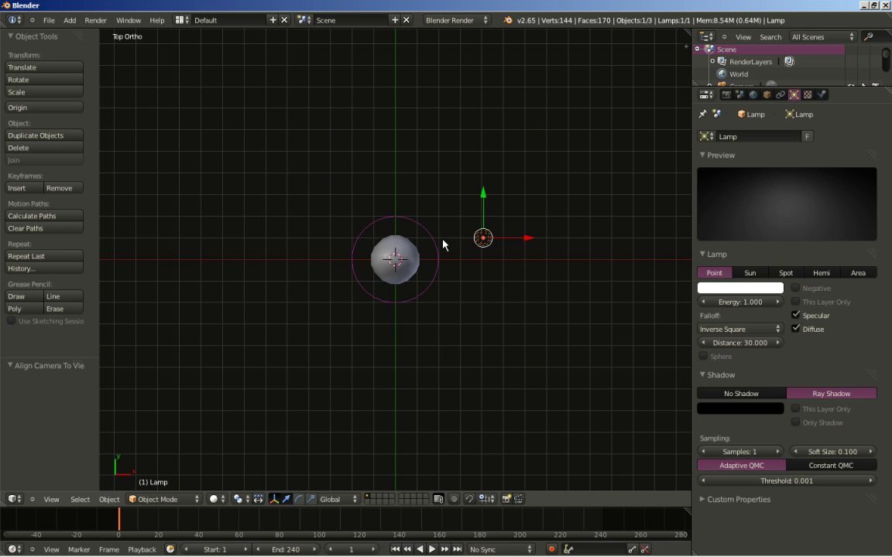
key(g)
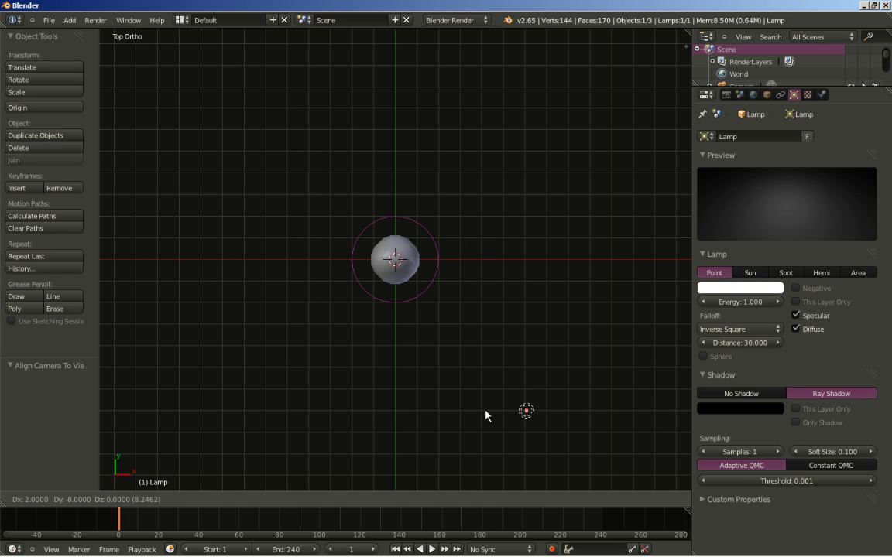
click(486, 416)
scroll(485, 414, down, 3)
scroll(486, 406, up, 2)
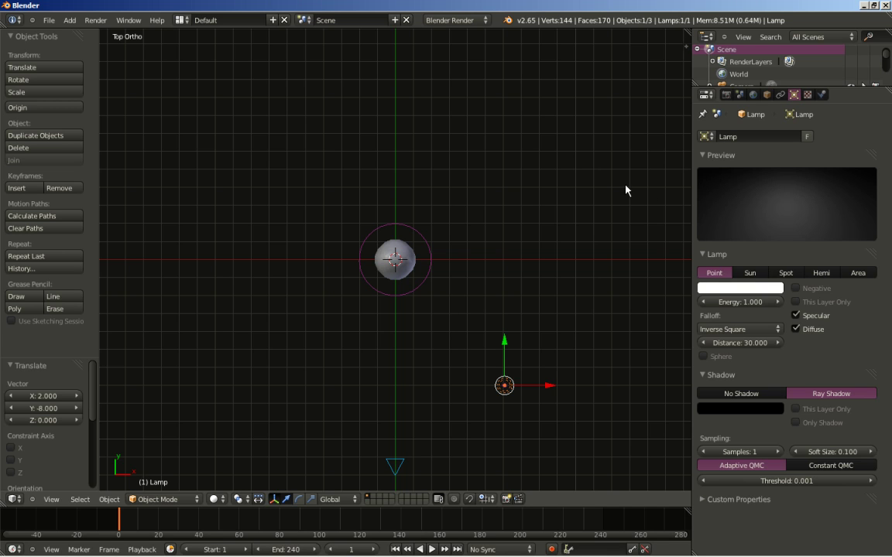
Select the metaball, return to the camera view and add a new material to the metaball.
right_click(408, 253)
key(KP_0)
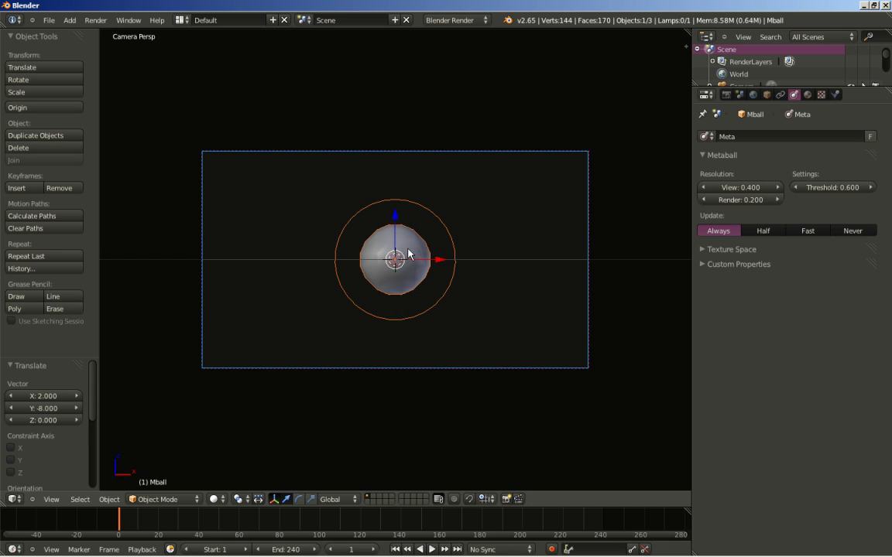
key(Home)
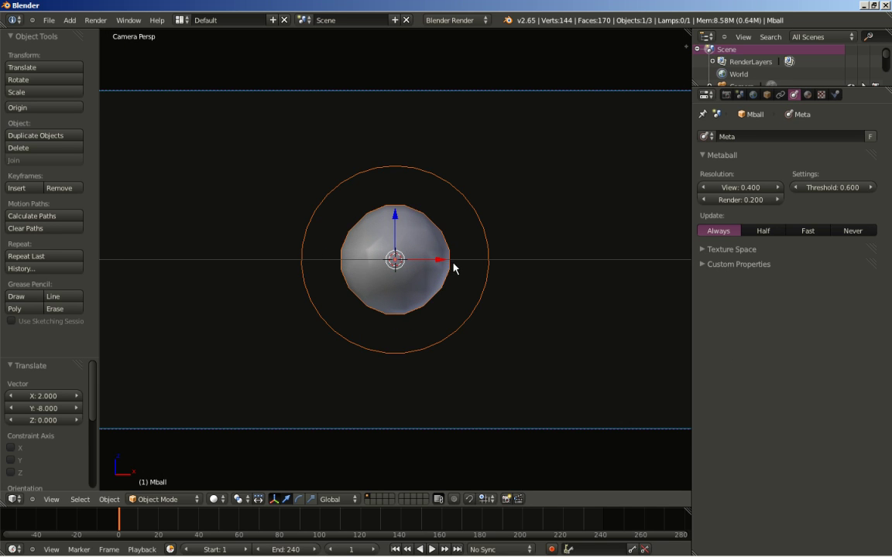
click(808, 95)
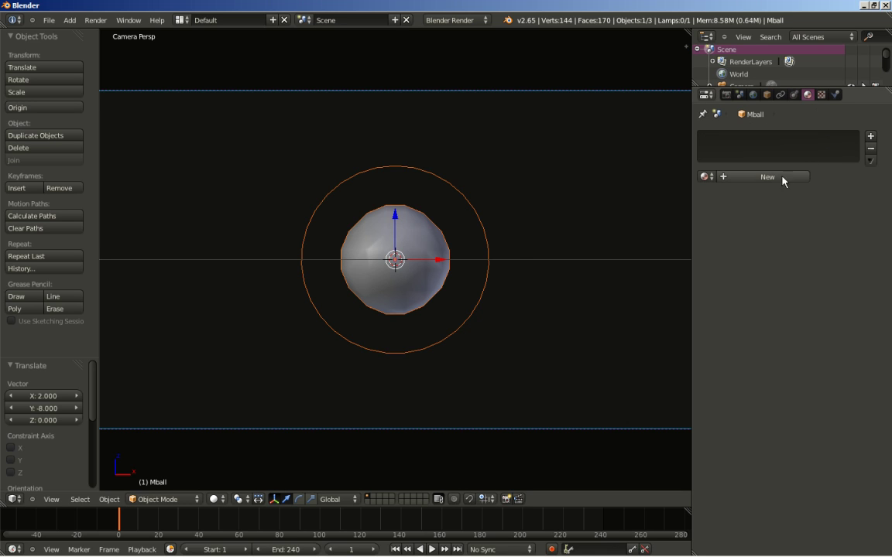
click(759, 180)
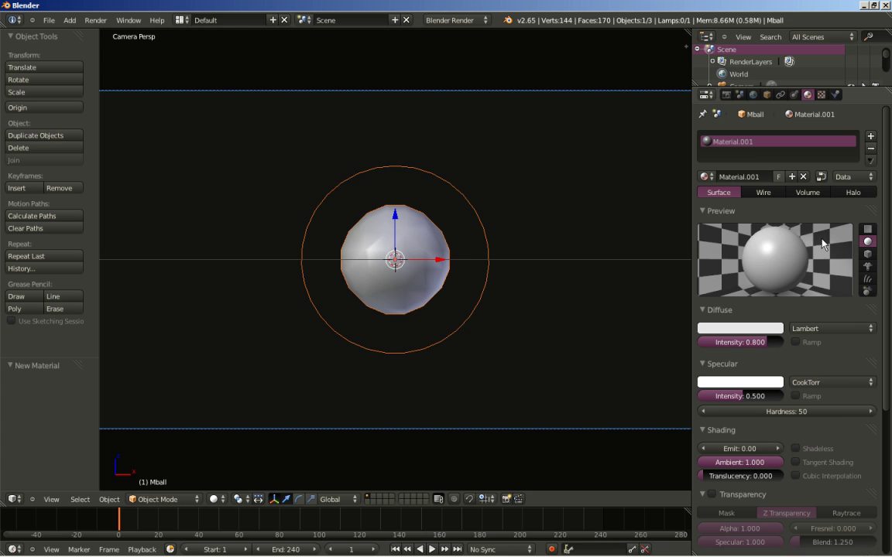
scroll(535, 302, down, 5)
scroll(536, 302, up, 3)
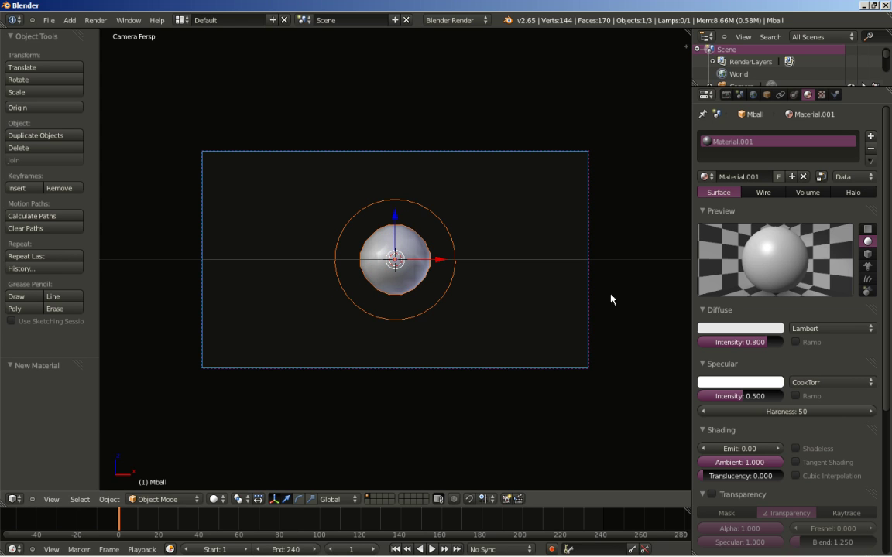
Unlink the metaball's new material and assign the existing material named Material instead.
click(704, 177)
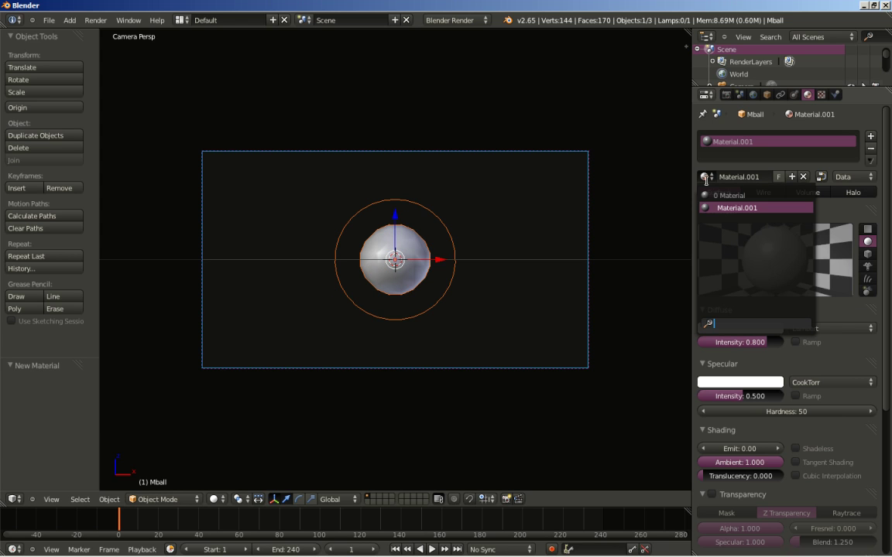
click(716, 196)
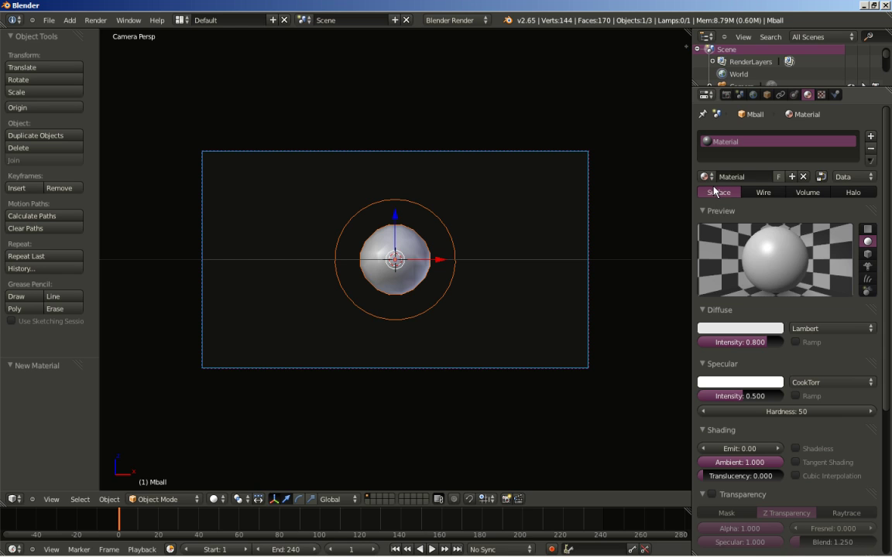
click(704, 177)
click(720, 206)
click(802, 177)
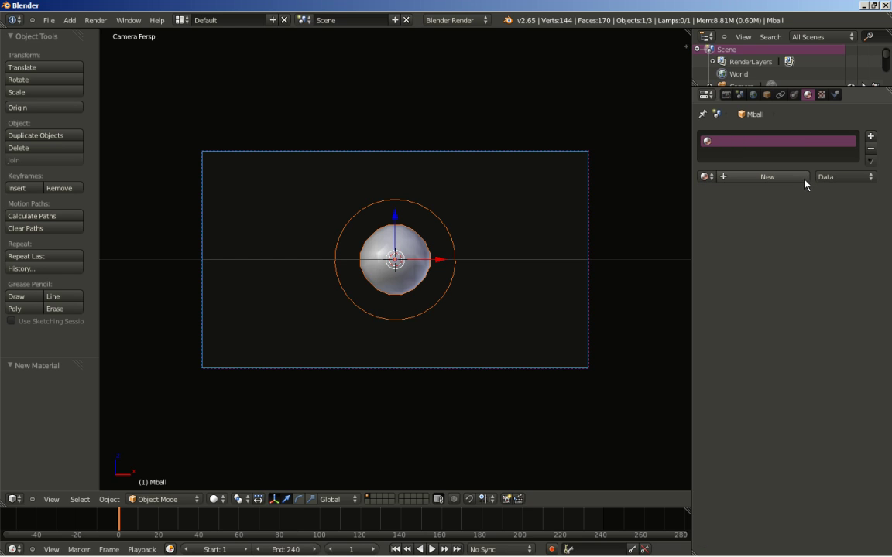
click(705, 177)
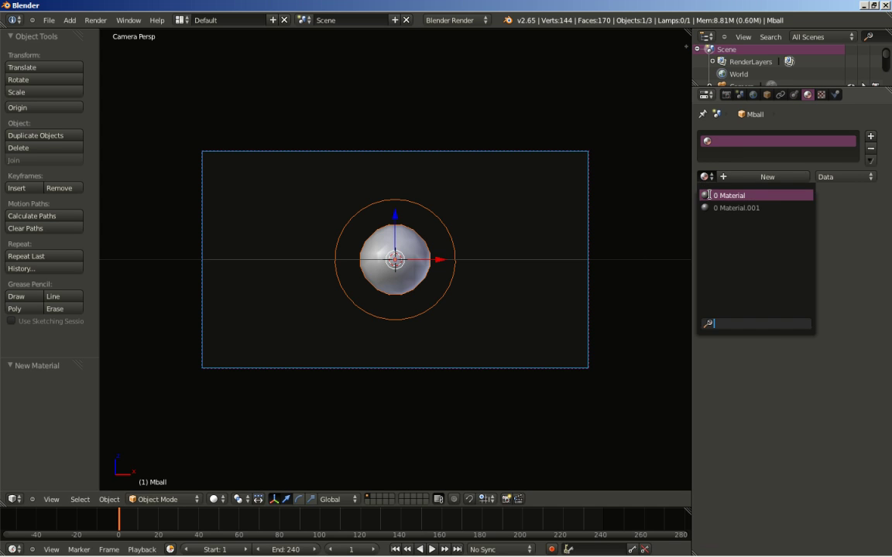
click(727, 195)
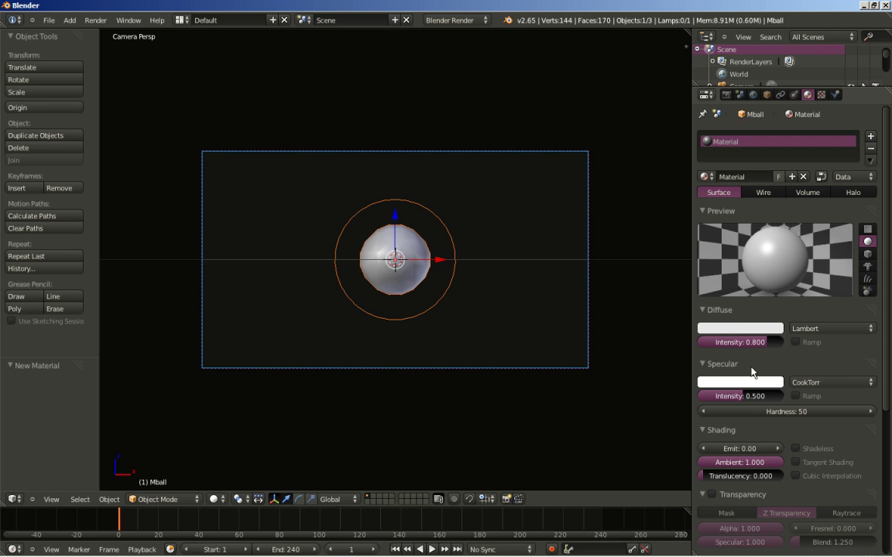
Set the material's specular intensity to 0 and its Emit value to 0.1.
drag(742, 400, 689, 399)
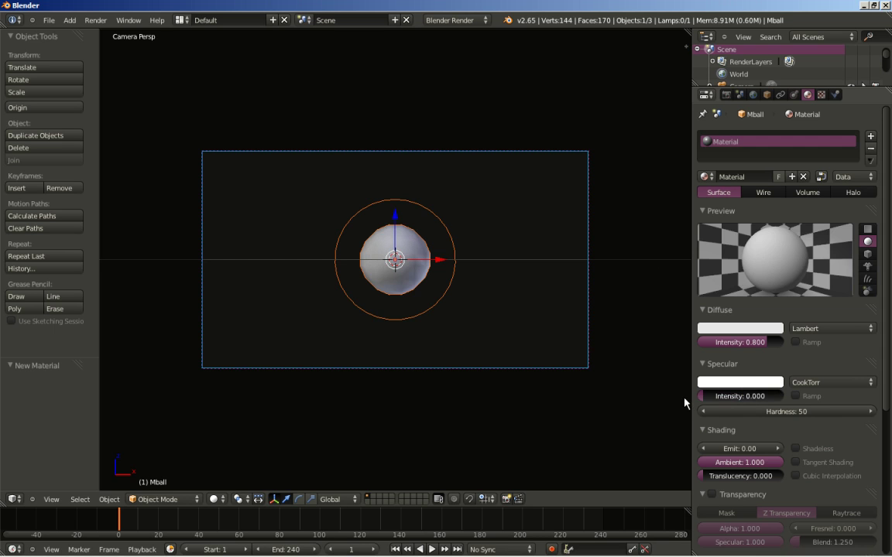
click(737, 448)
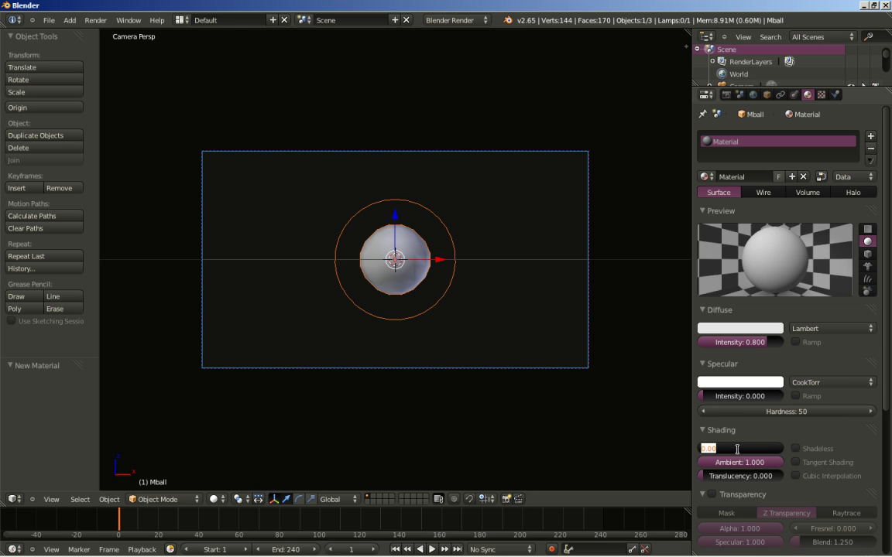
text(0.1)
key(Return)
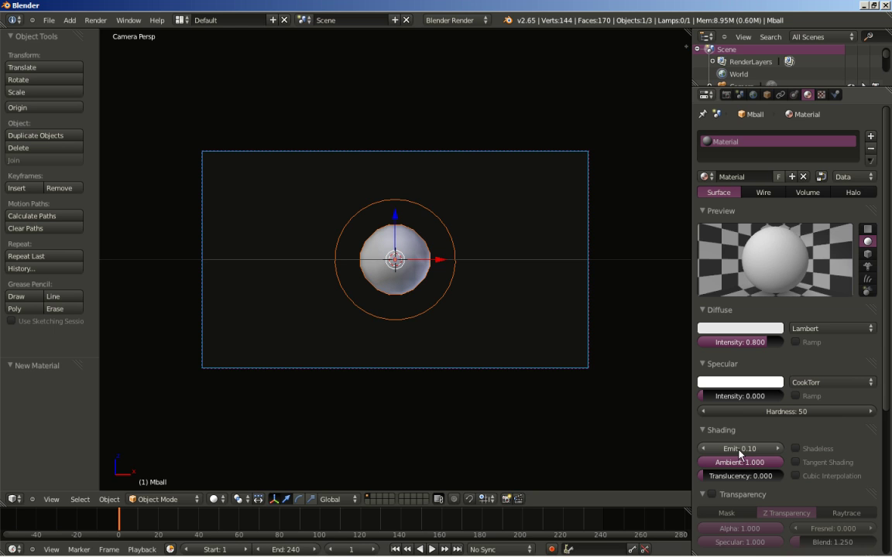
scroll(744, 457, down, 6)
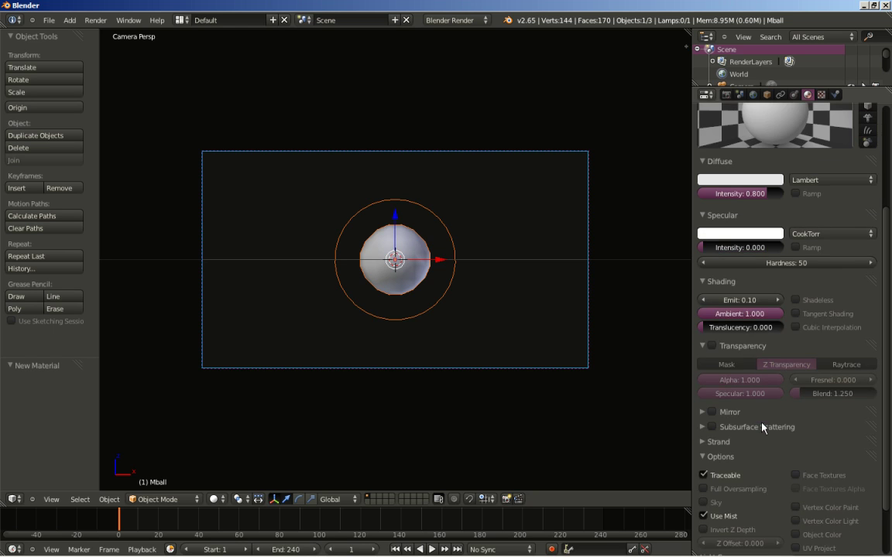
scroll(763, 428, up, 6)
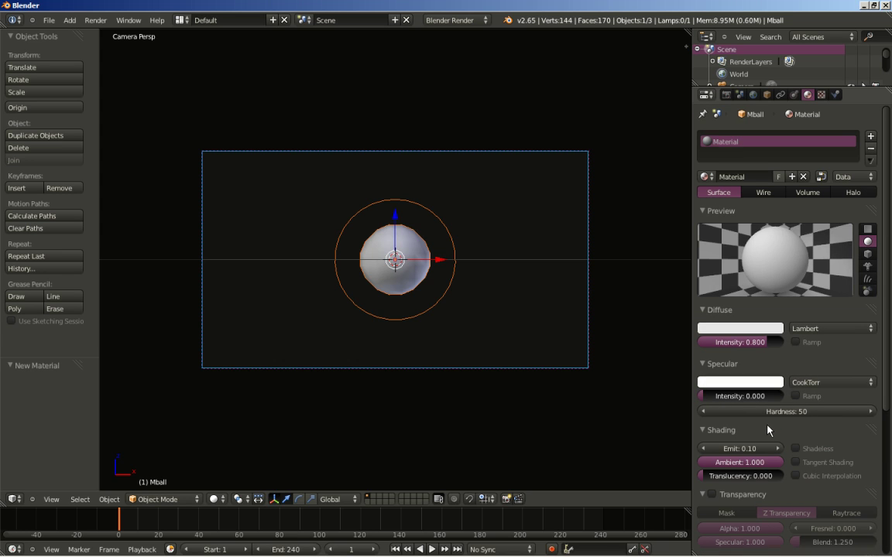
Set the material texture Tex to type Blend and enable its color ramp.
click(822, 95)
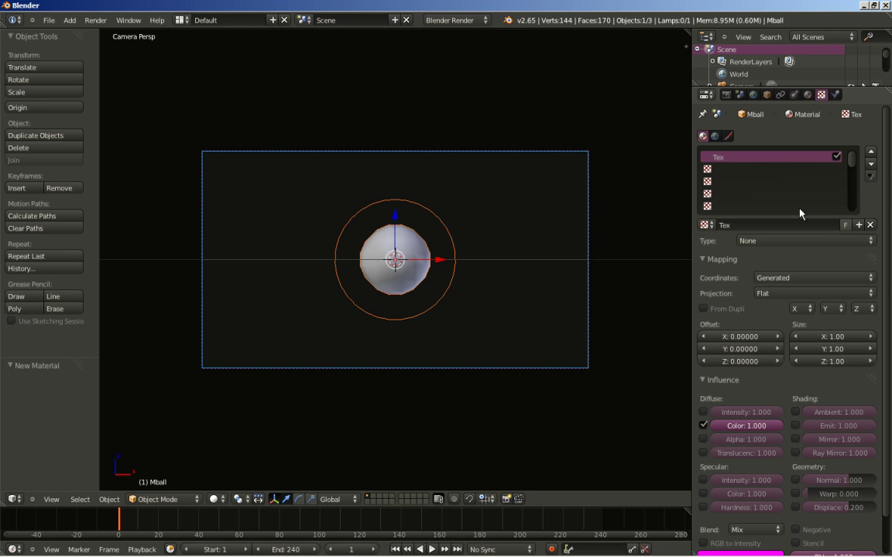
click(756, 241)
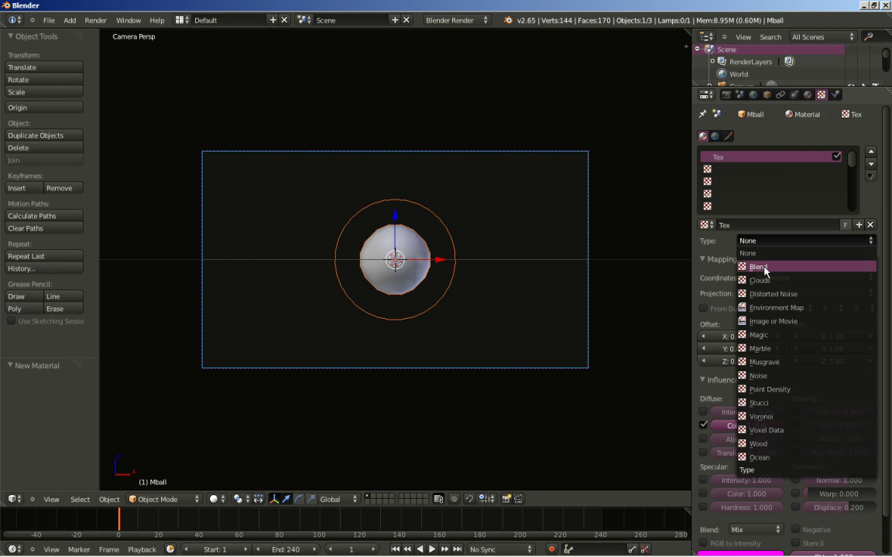
click(763, 267)
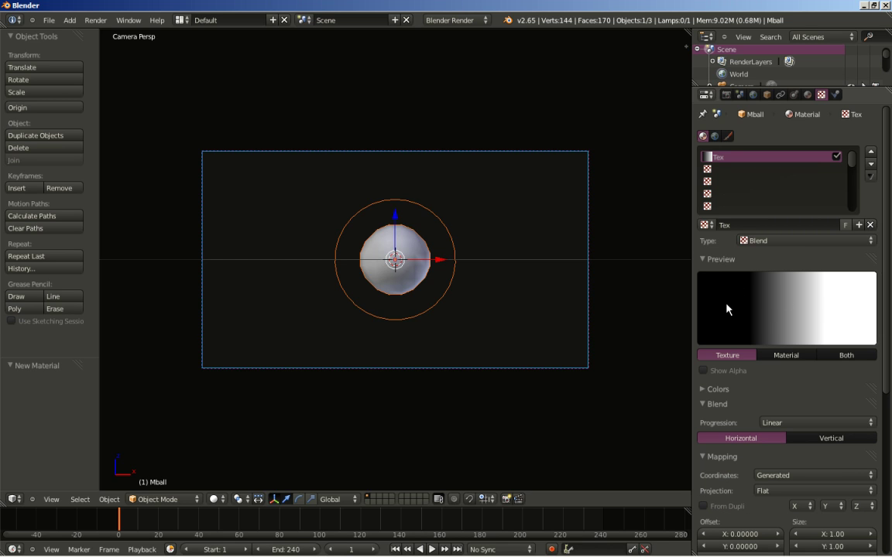
click(705, 390)
scroll(710, 390, down, 1)
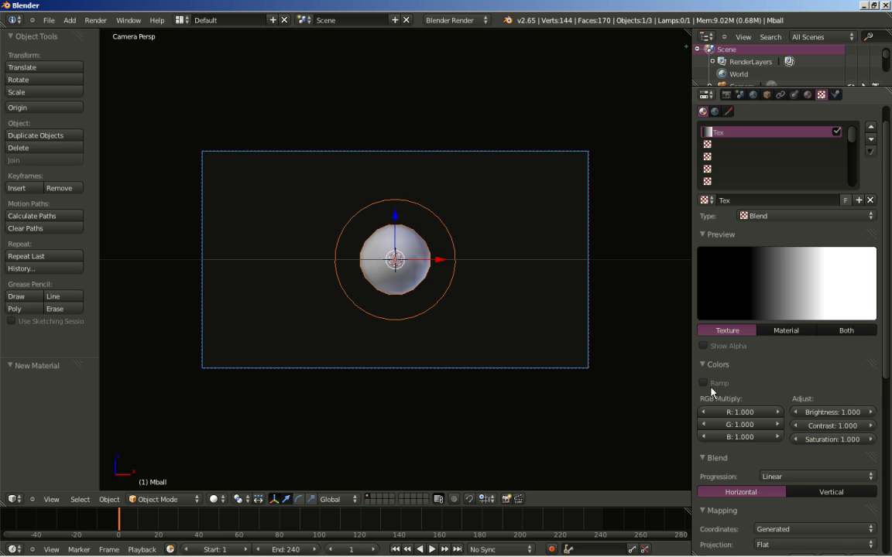
click(704, 384)
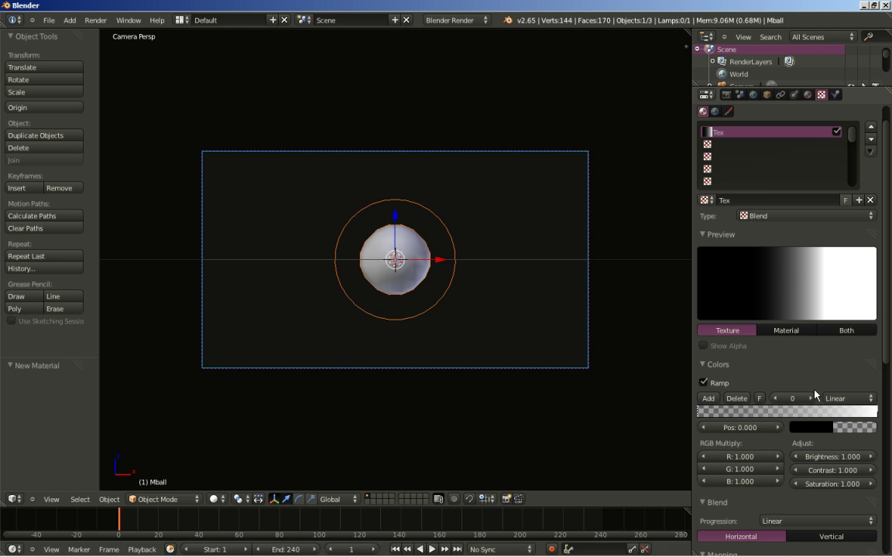
Make the ramp's first color stop fully opaque and color it bright pink.
click(798, 427)
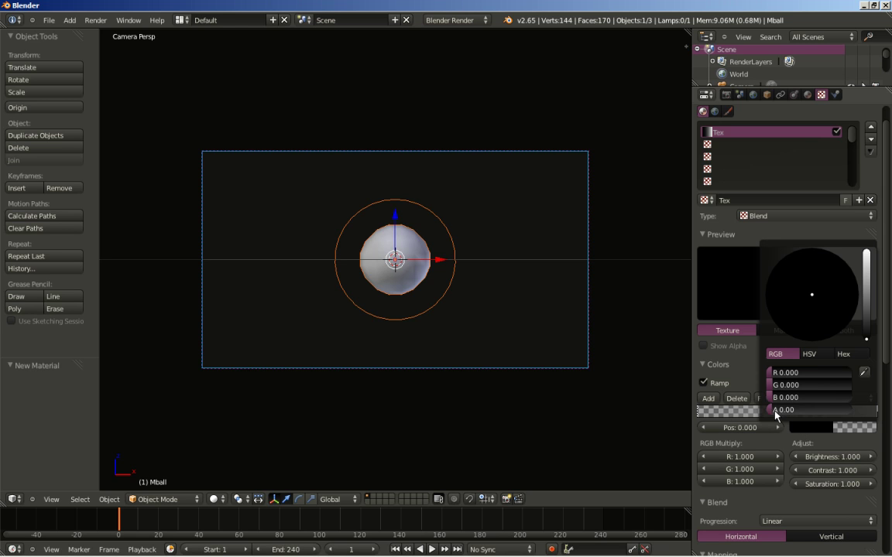
drag(775, 416, 860, 410)
click(868, 326)
drag(868, 326, 866, 253)
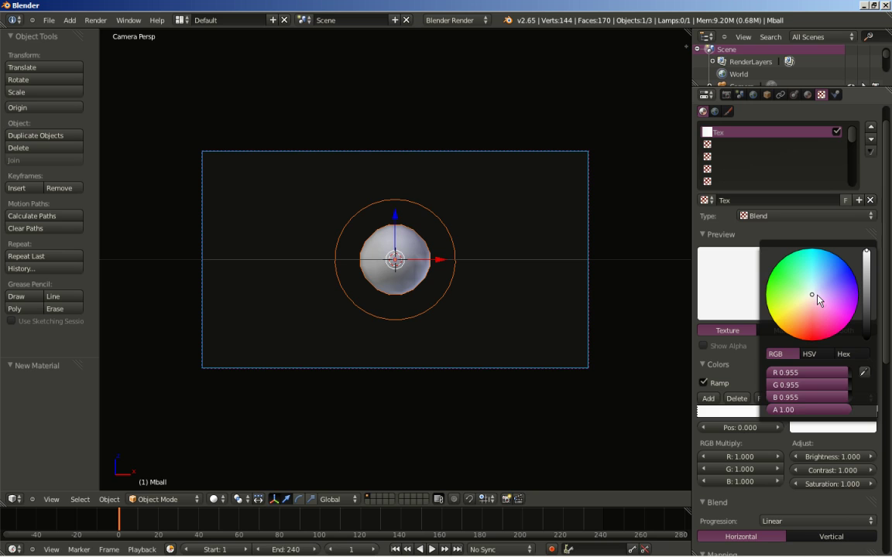
drag(811, 299, 829, 355)
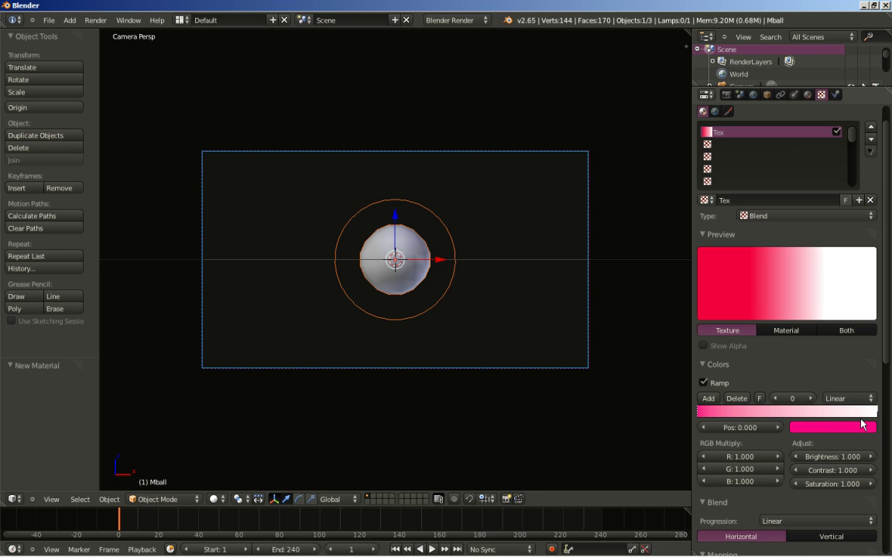
Color the ramp's last stop at position 1.000 a bright yellow-green.
click(877, 415)
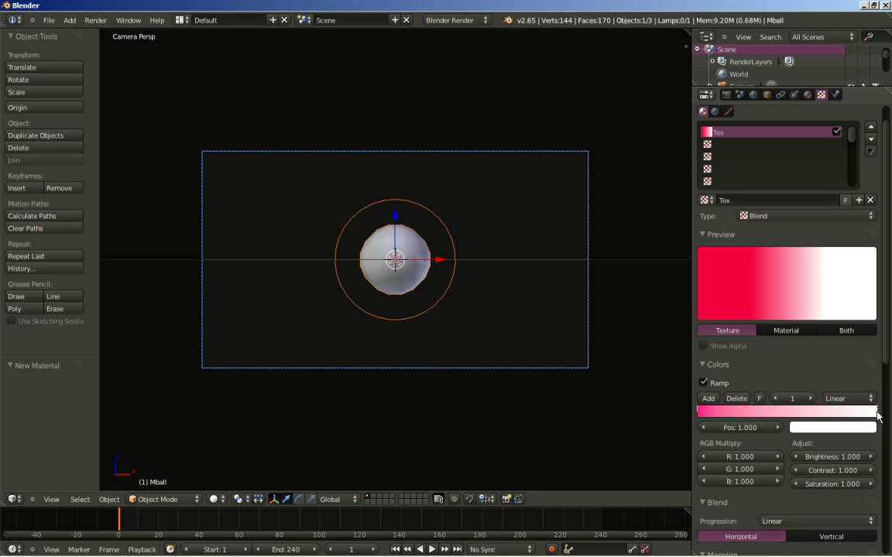
click(800, 431)
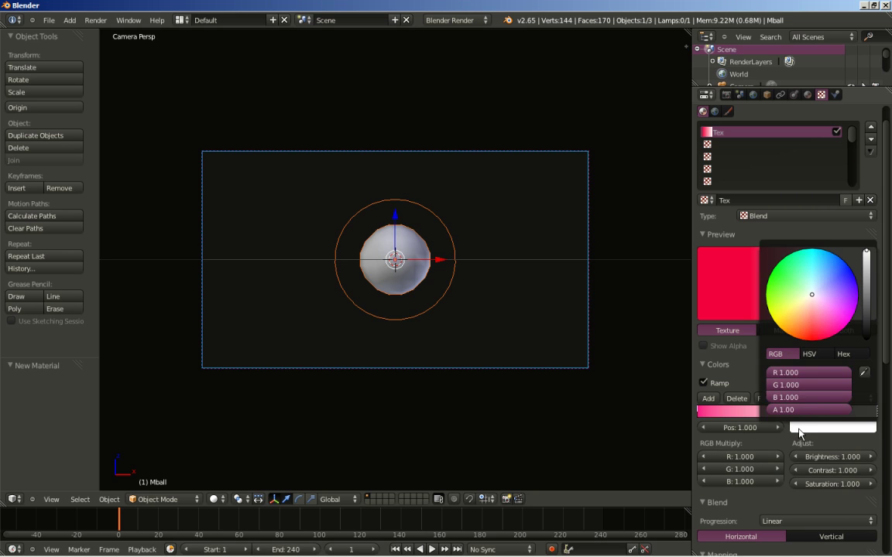
drag(811, 295, 762, 297)
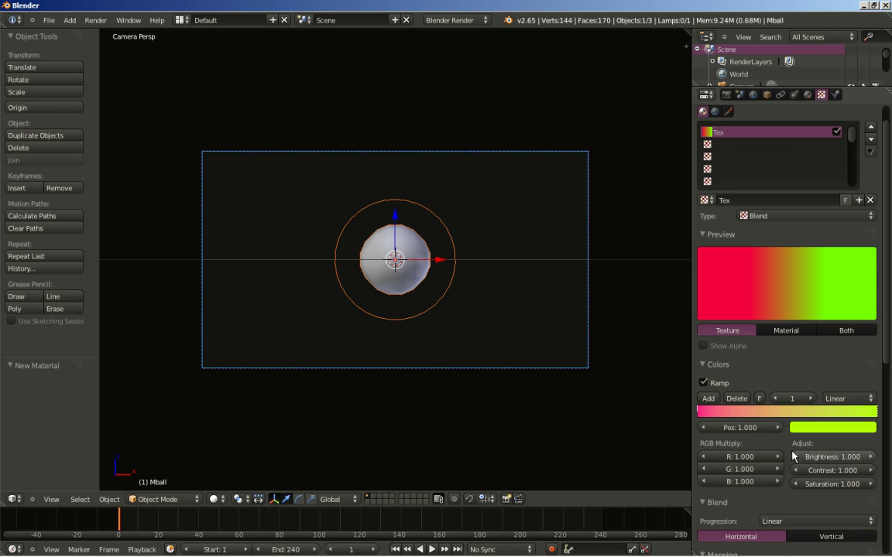
Add a color stop at position 0.500 on the ramp and color it blue.
click(708, 398)
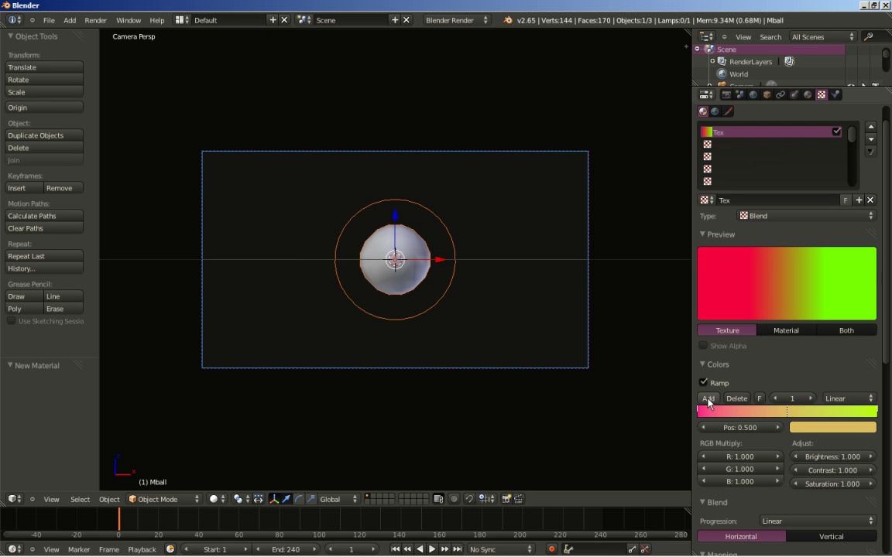
click(803, 432)
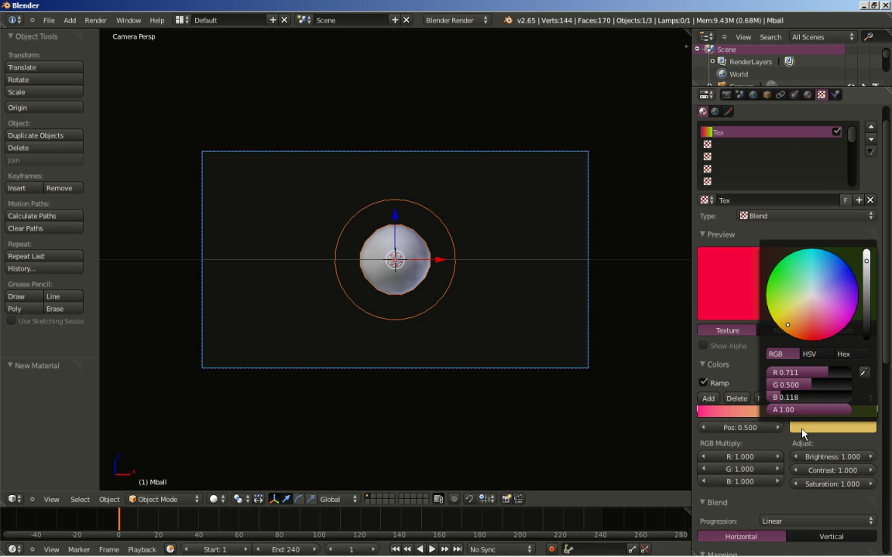
drag(805, 304, 851, 264)
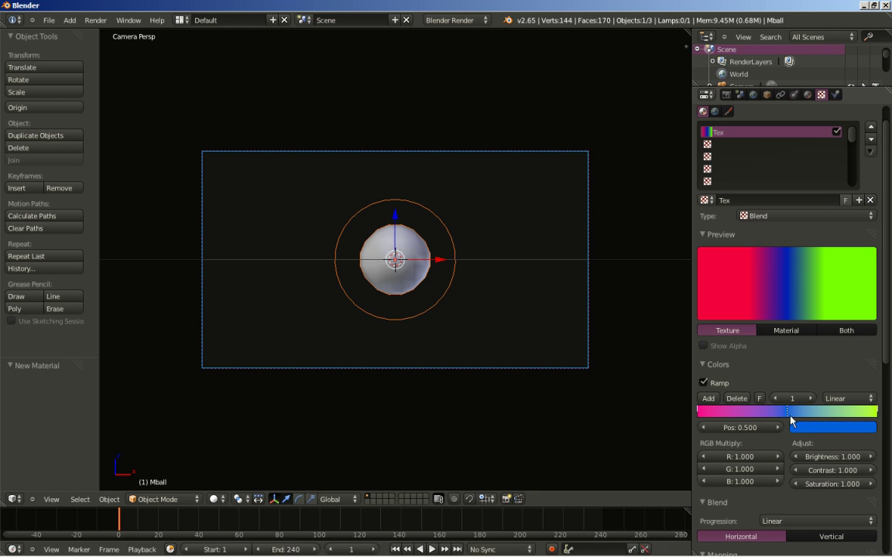
Add another color stop at position 0.250 on the ramp and color it purple.
right_click(787, 413)
click(709, 399)
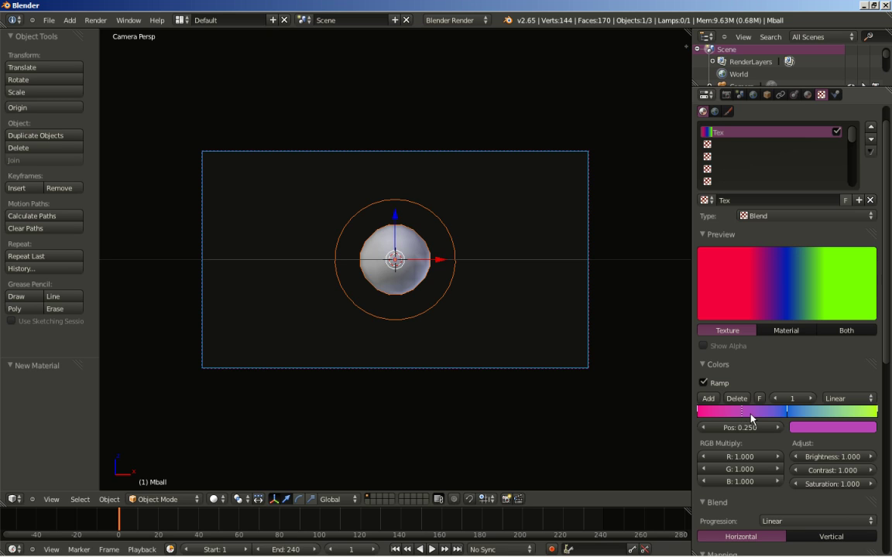
click(797, 428)
click(811, 303)
drag(813, 306, 877, 309)
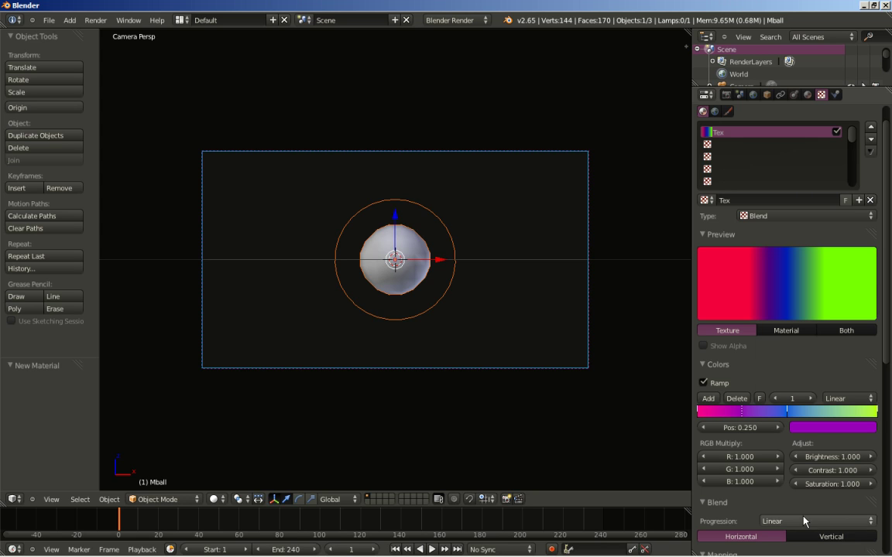
Add a color stop at position 0.750 on the ramp and color it orange-red.
click(875, 412)
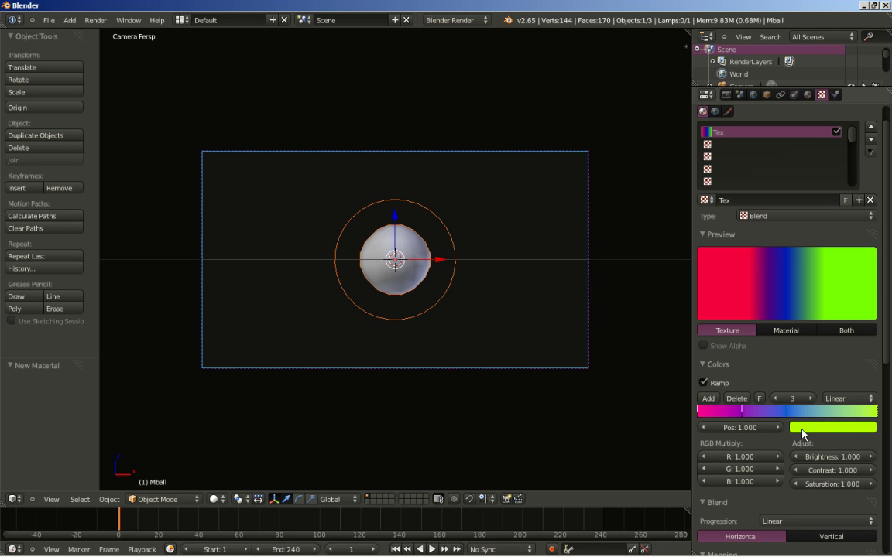
click(708, 398)
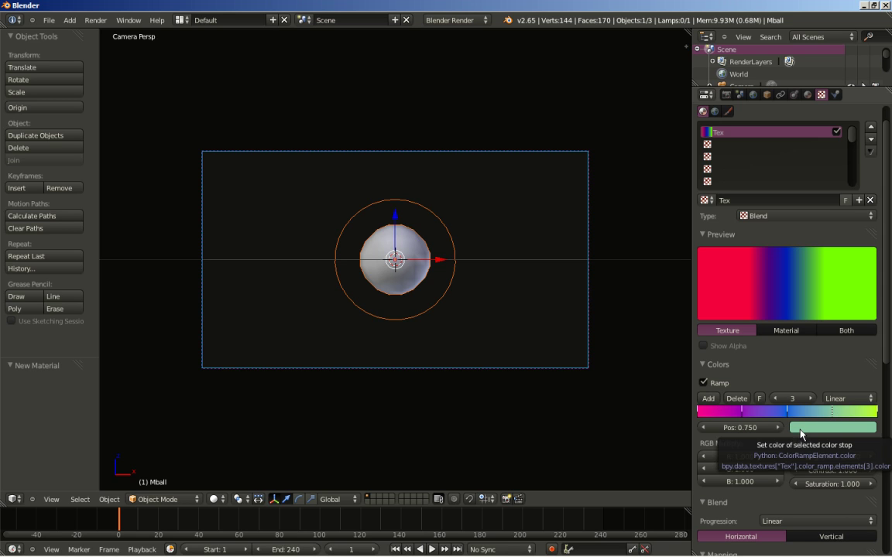
click(800, 430)
drag(810, 304, 810, 346)
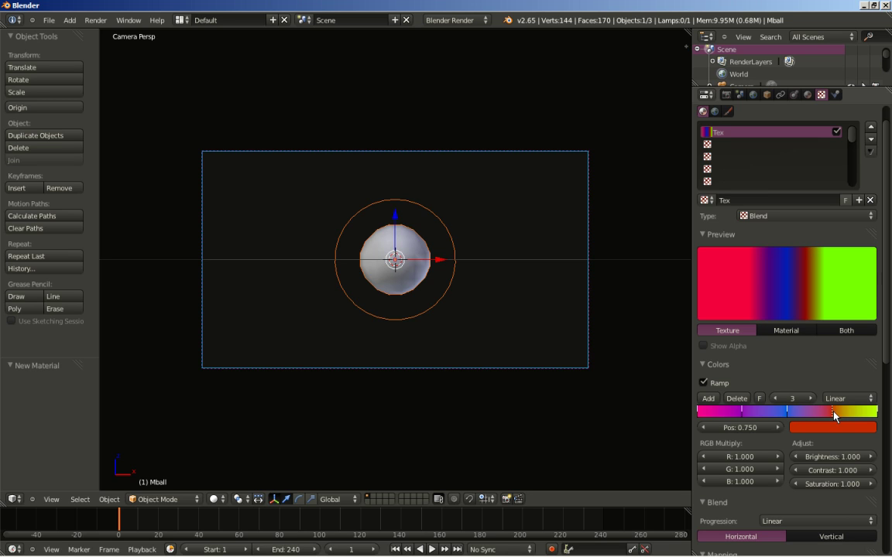
Split the 3D view horizontally and turn the upper area into a Graph Editor.
scroll(782, 347, up, 1)
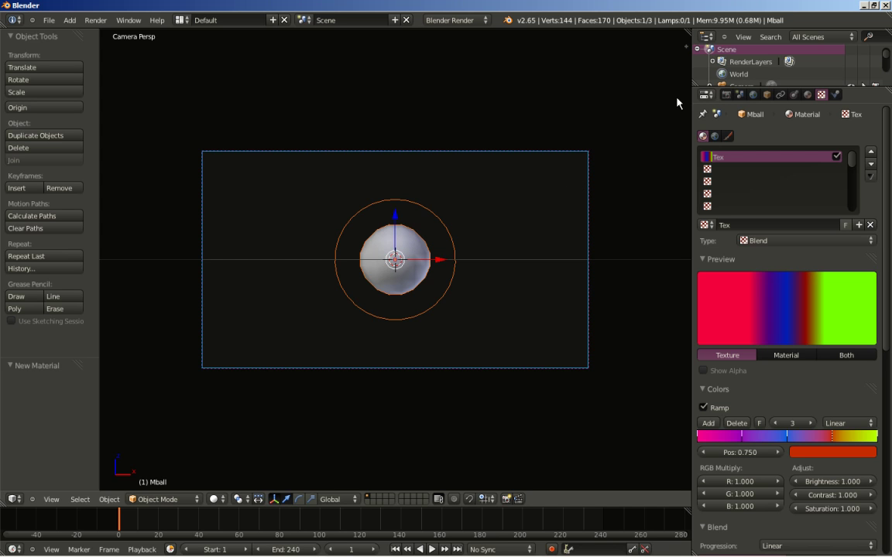
drag(690, 36, 677, 324)
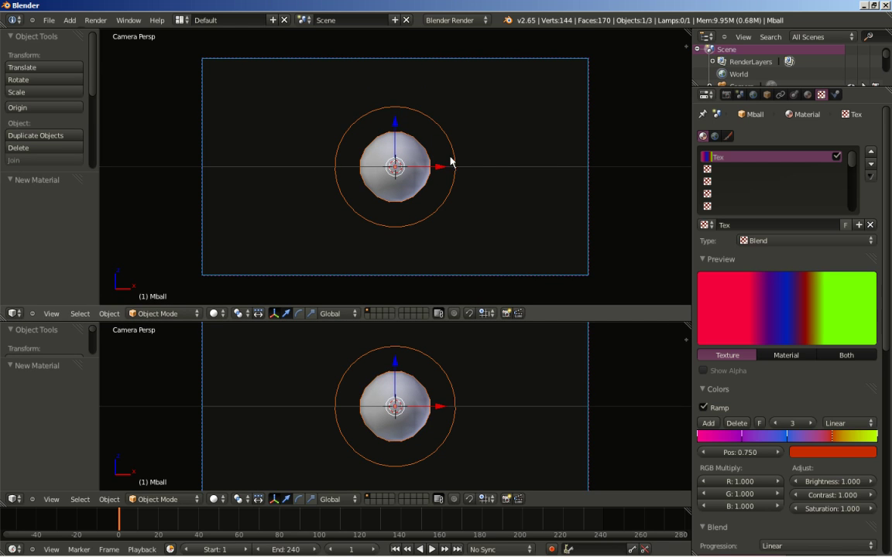
click(12, 314)
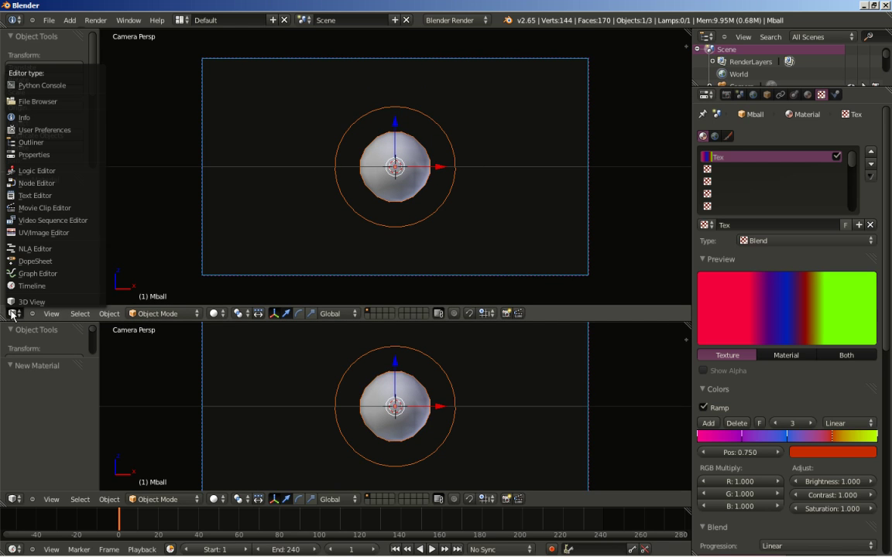
click(27, 274)
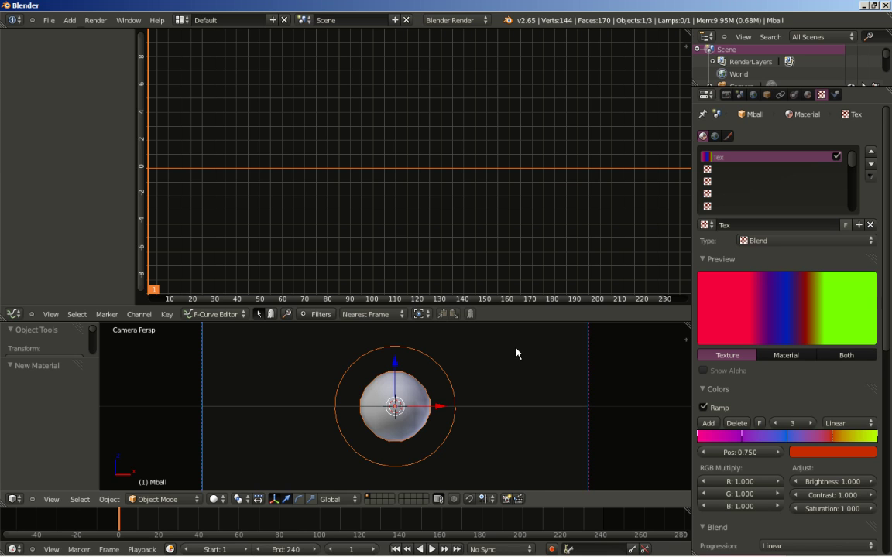
Insert a Location keyframe for the metaball at frame 1 and expand its Location channels in the Graph Editor.
key(i)
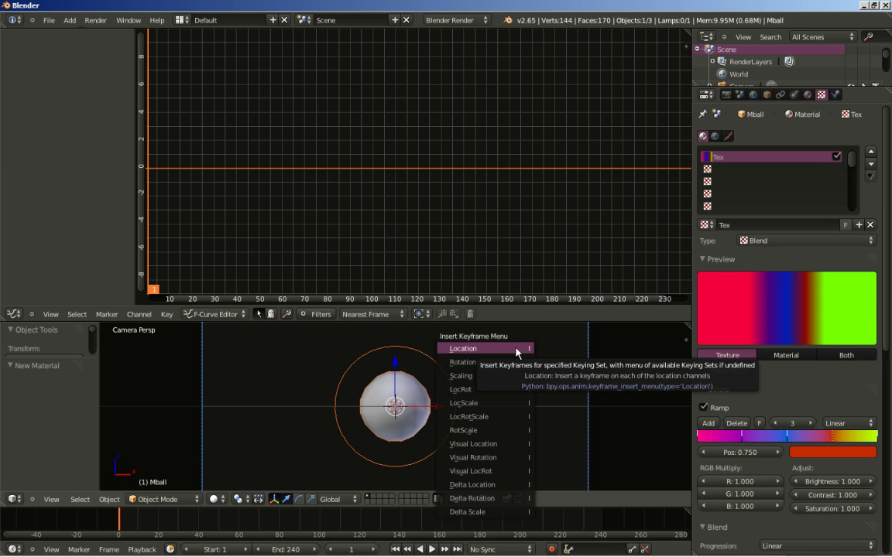
click(516, 351)
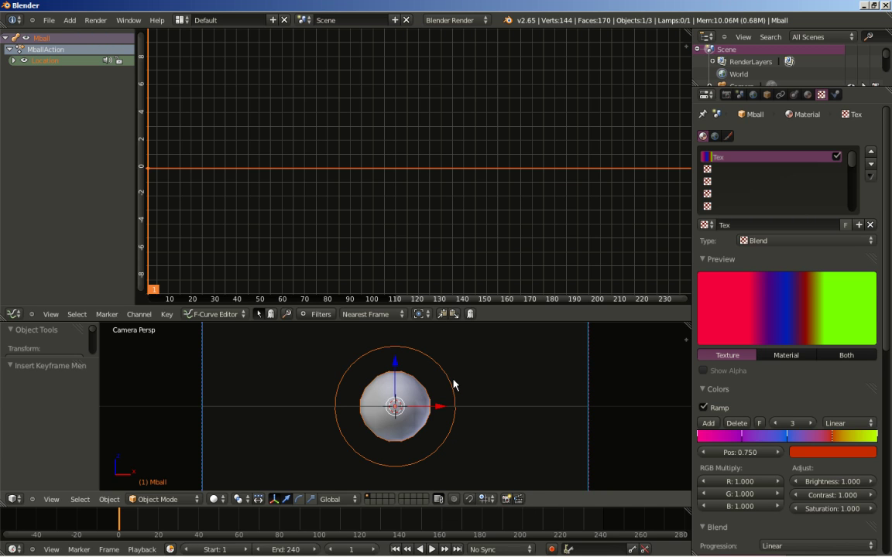
click(13, 61)
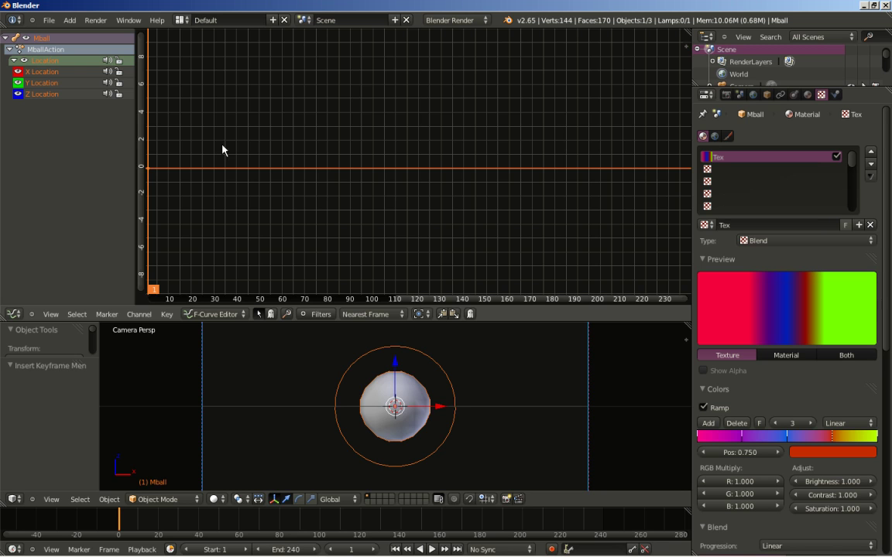
Show the F-curve properties, select only the X Location curve and add a Noise modifier to it.
key(n)
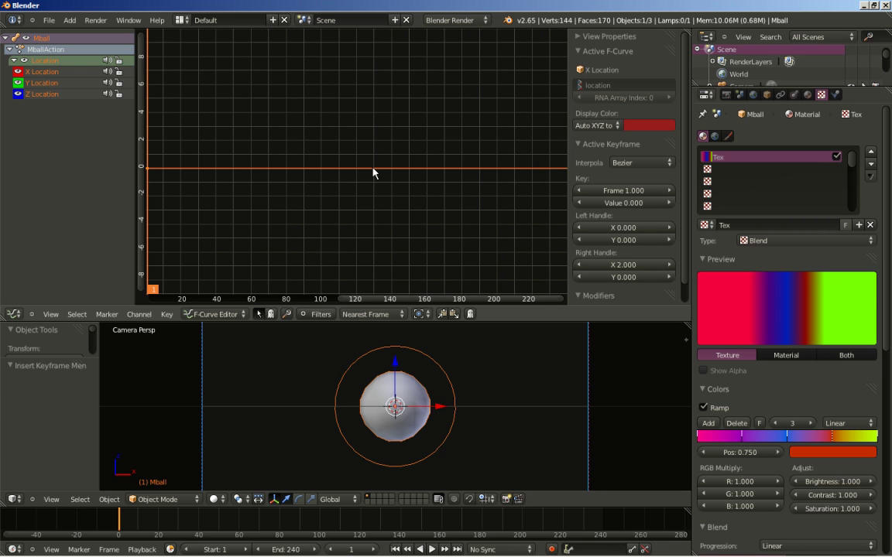
click(44, 73)
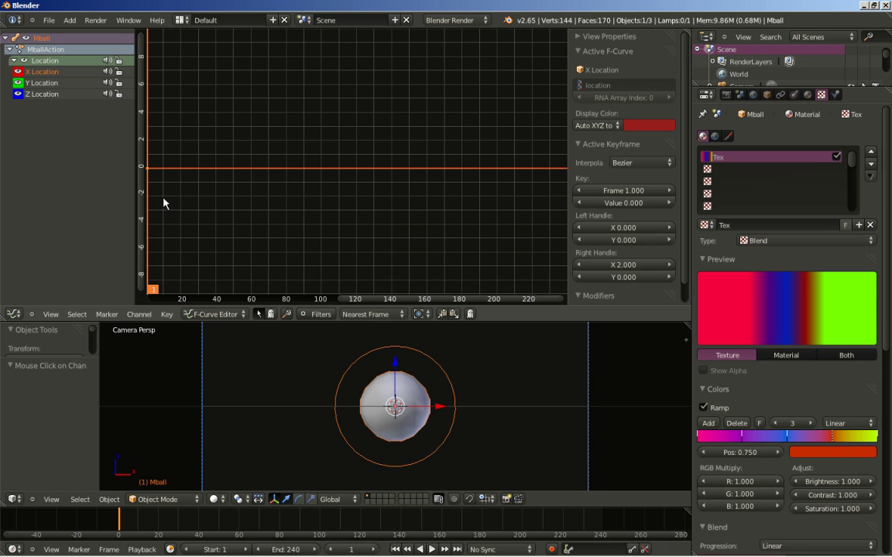
key(Home)
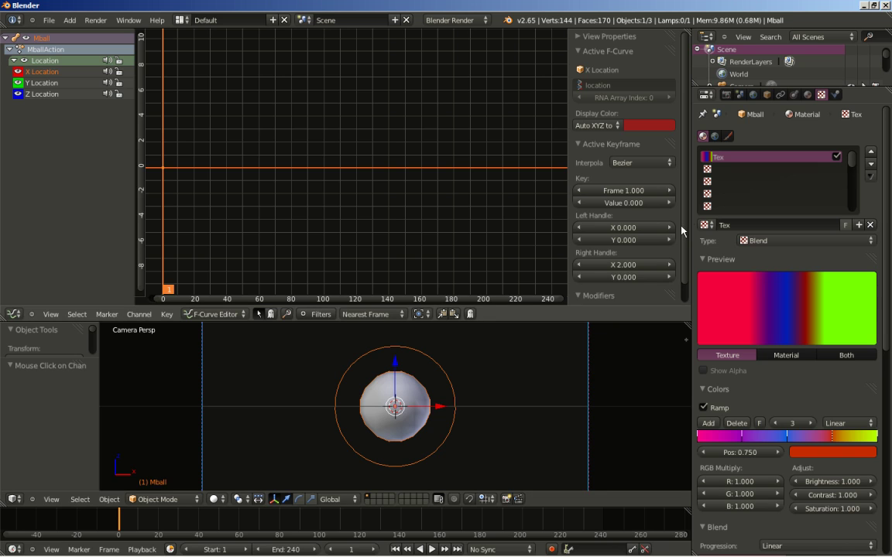
scroll(686, 224, down, 1)
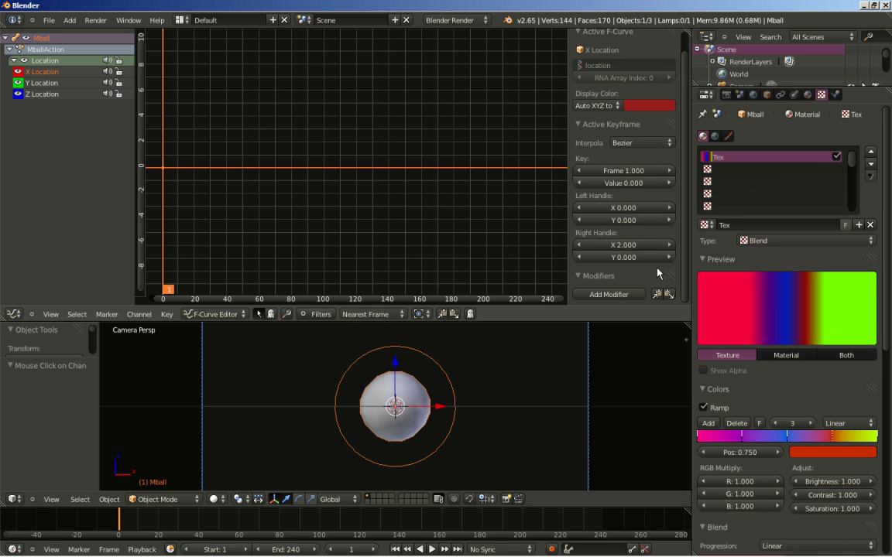
click(610, 296)
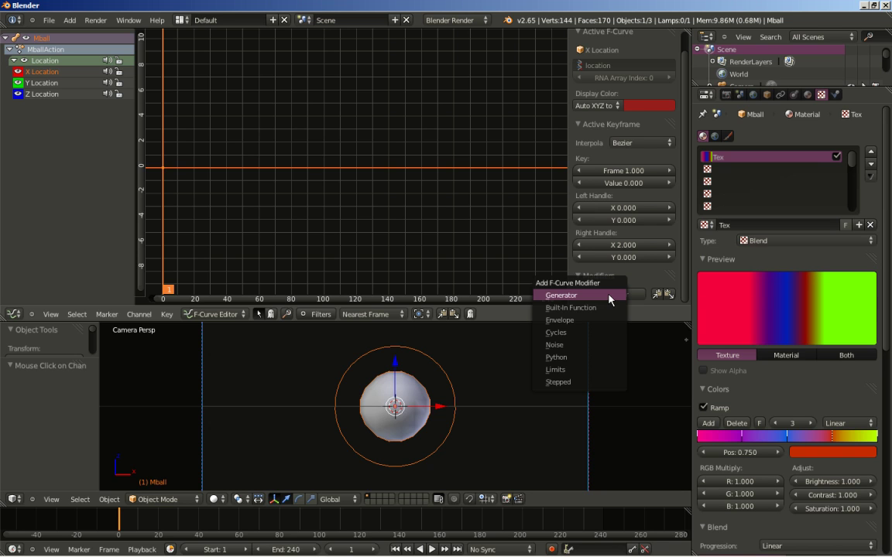
click(594, 345)
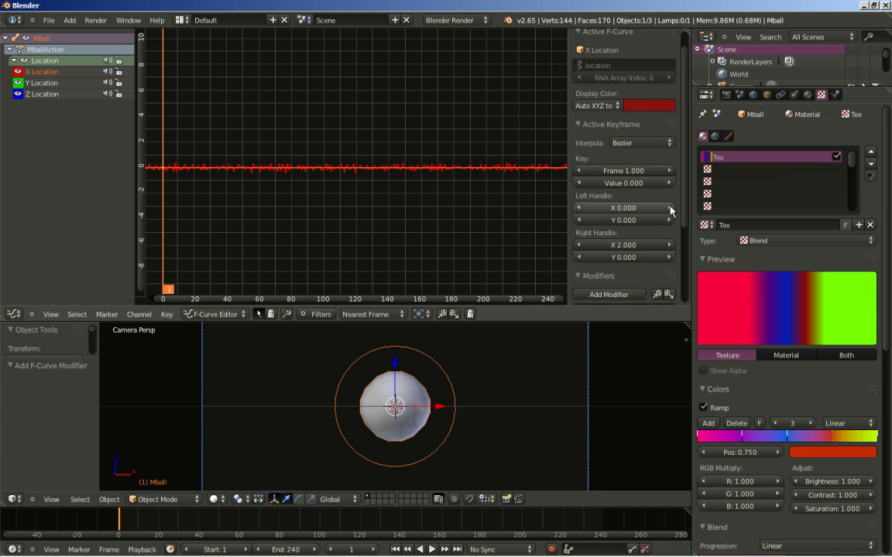
Widen the F-curve properties to show the Noise modifier's full setting names and play the animation.
scroll(616, 152, down, 4)
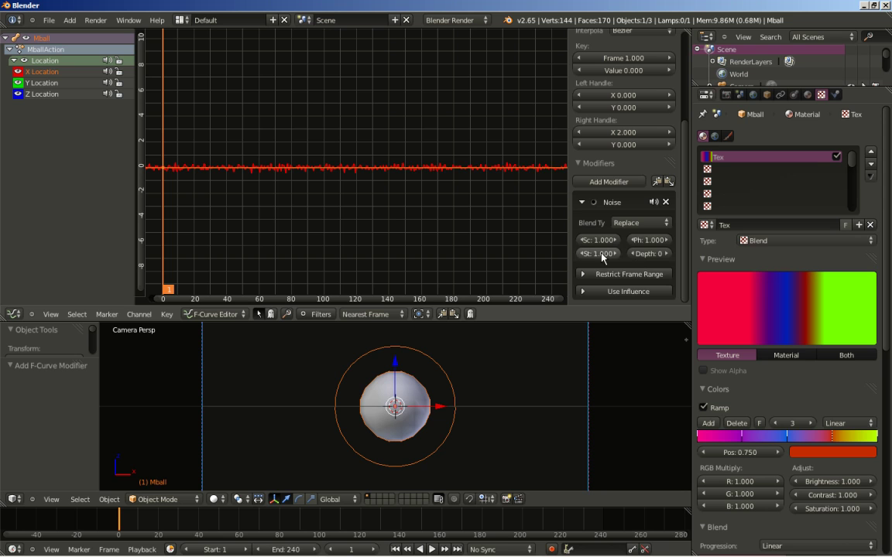
drag(569, 258, 524, 261)
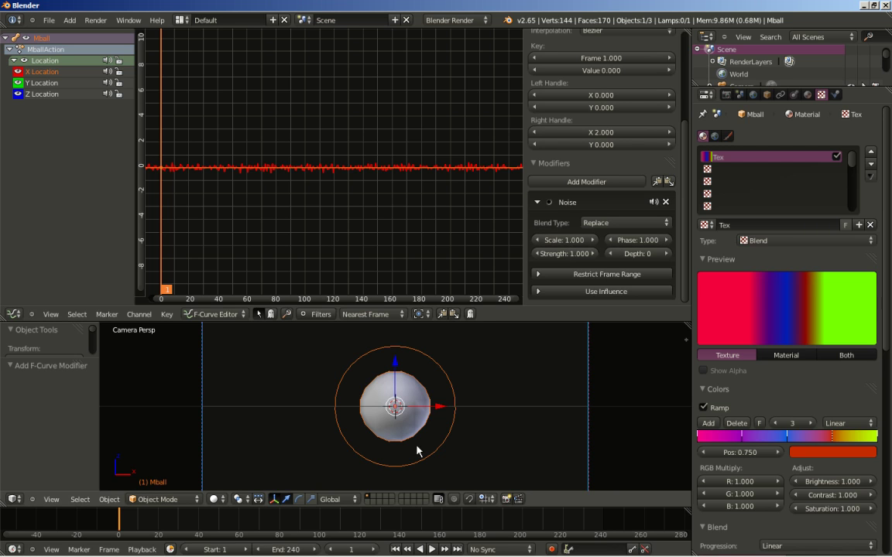
click(432, 550)
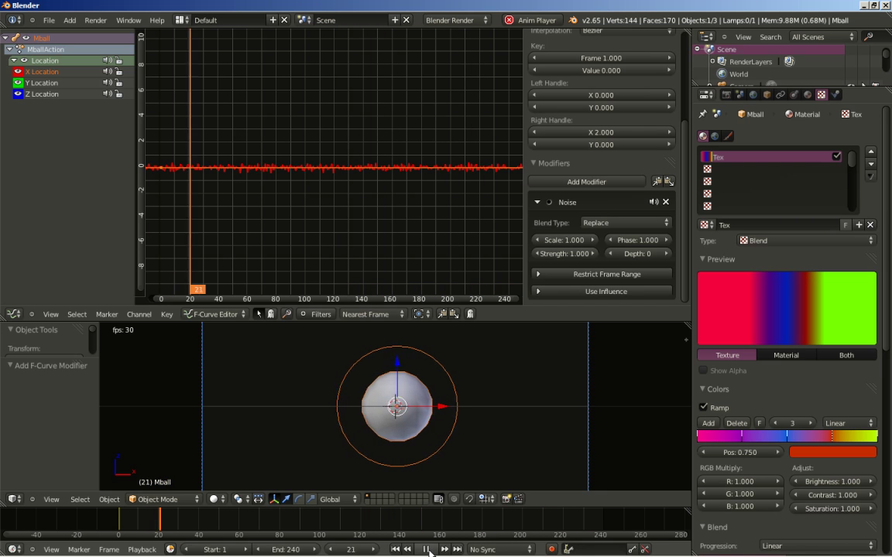
Stop playback and set the X Location Noise modifier's scale to 25 and strength to 2.
click(431, 551)
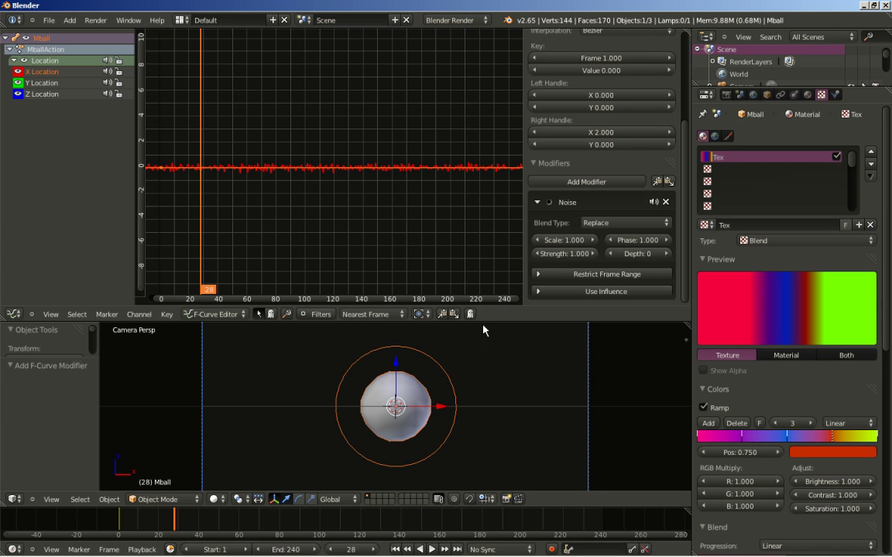
mouse_move(562, 240)
mouse_down()
mouse_move(572, 251)
mouse_move(564, 256)
mouse_up()
click(563, 241)
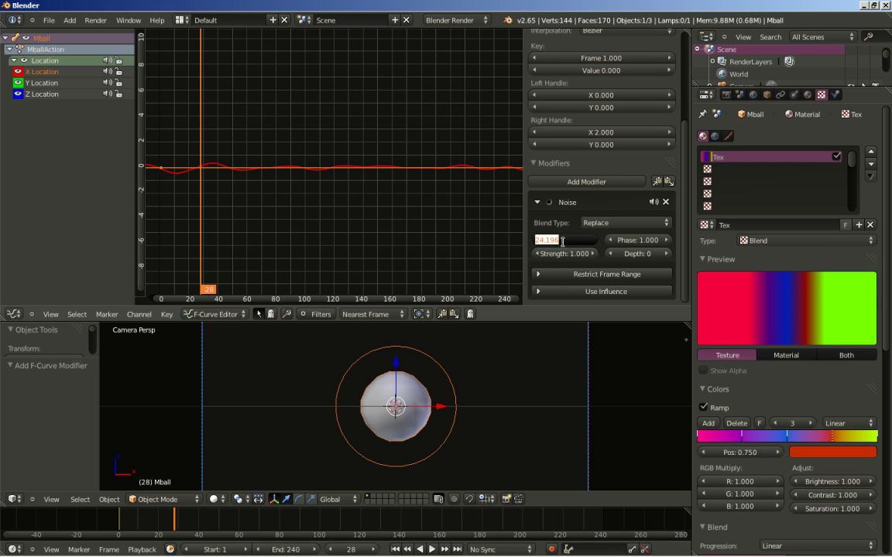
text(25)
key(Return)
click(571, 255)
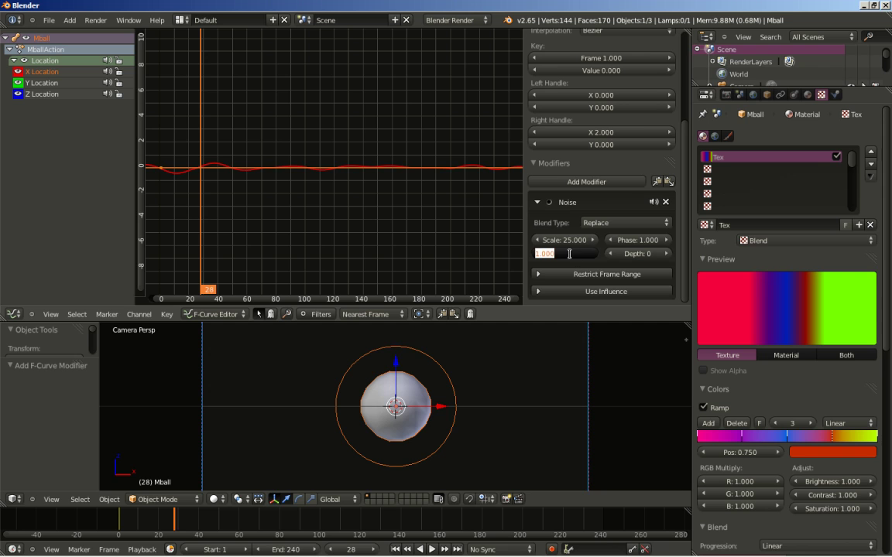
text(2)
key(Return)
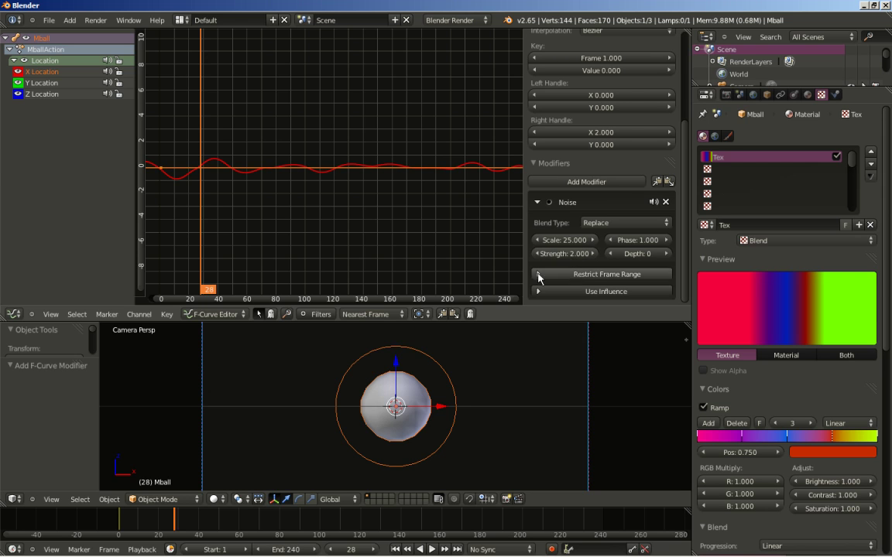
Give the 3D view more height, preview the metaball's X noise motion from the first frame, and return to frame 1.
drag(511, 321, 525, 292)
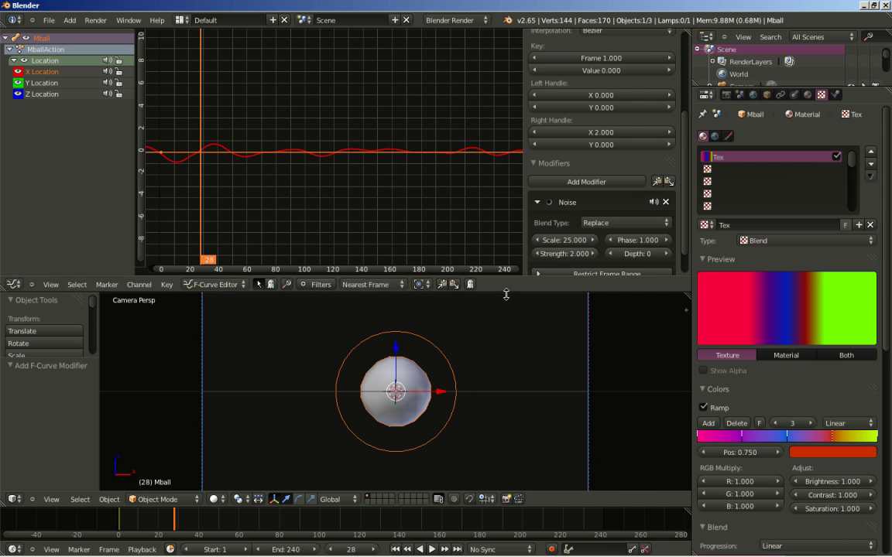
scroll(612, 216, down, 1)
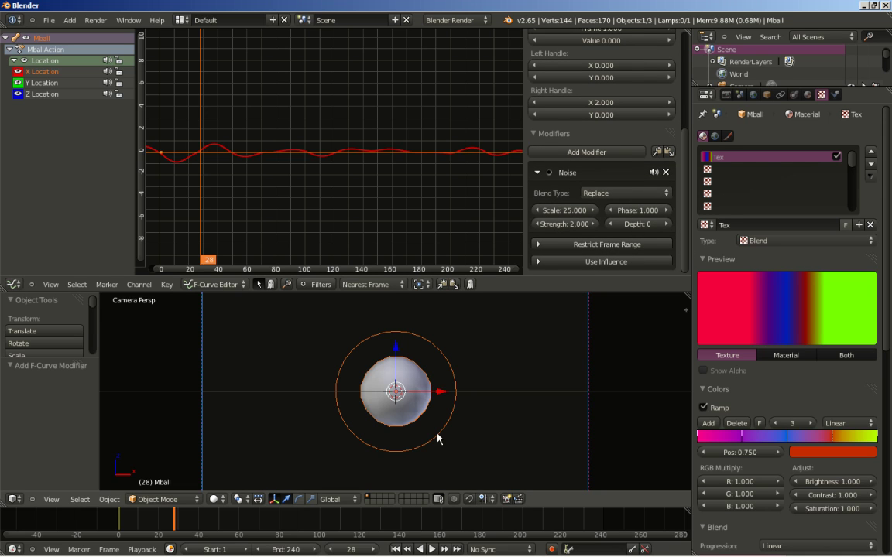
click(395, 550)
click(432, 549)
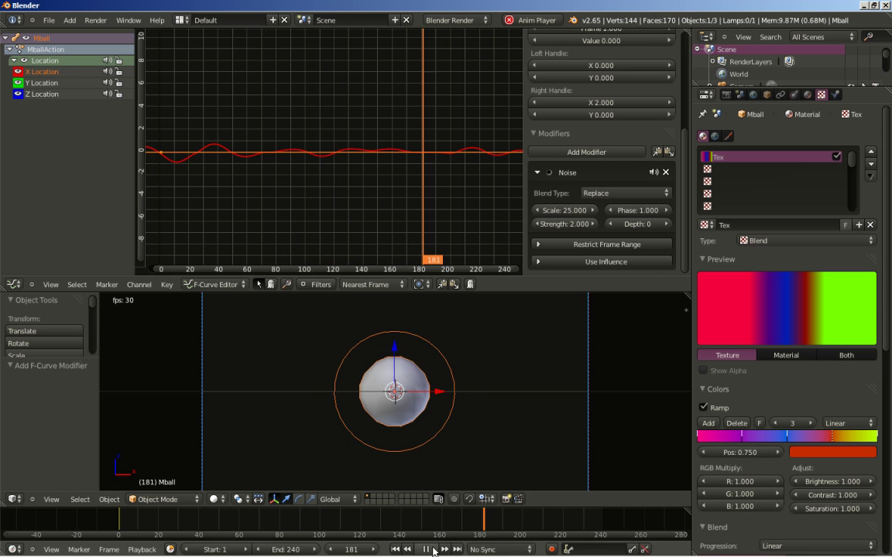
click(433, 550)
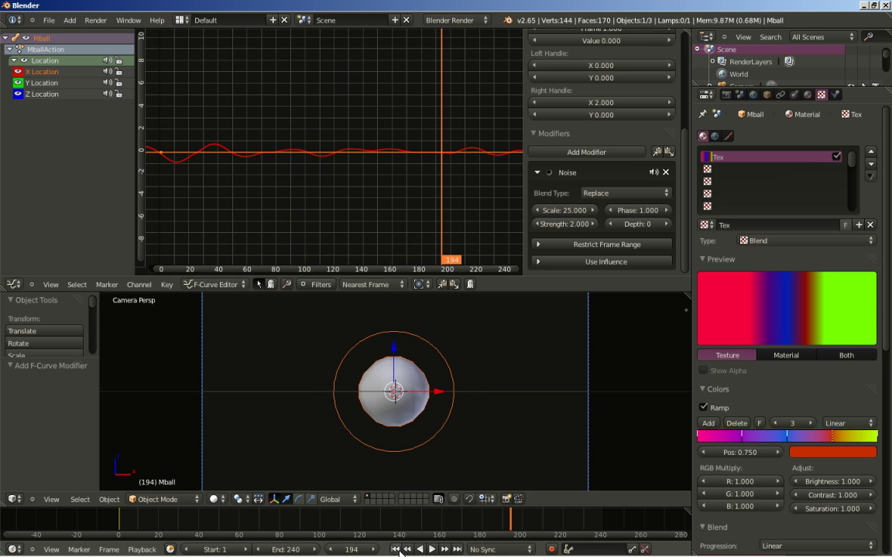
click(397, 550)
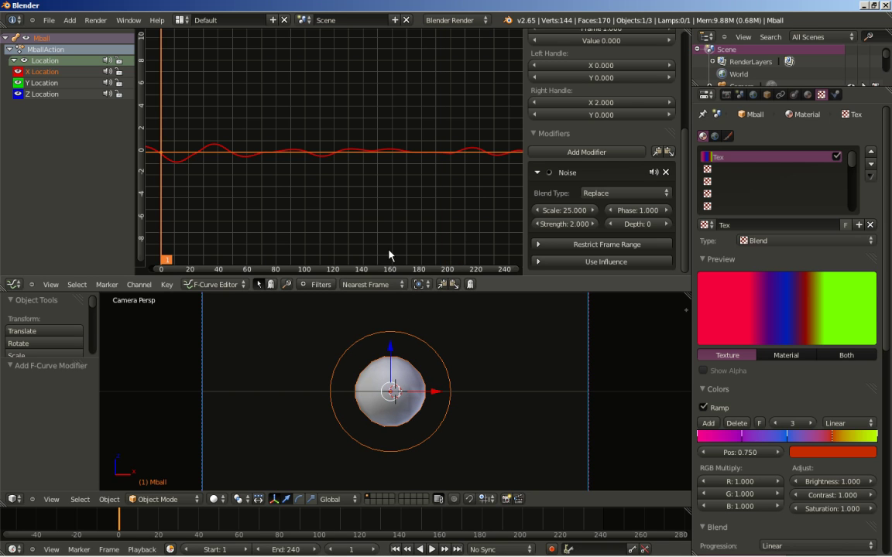
key(g)
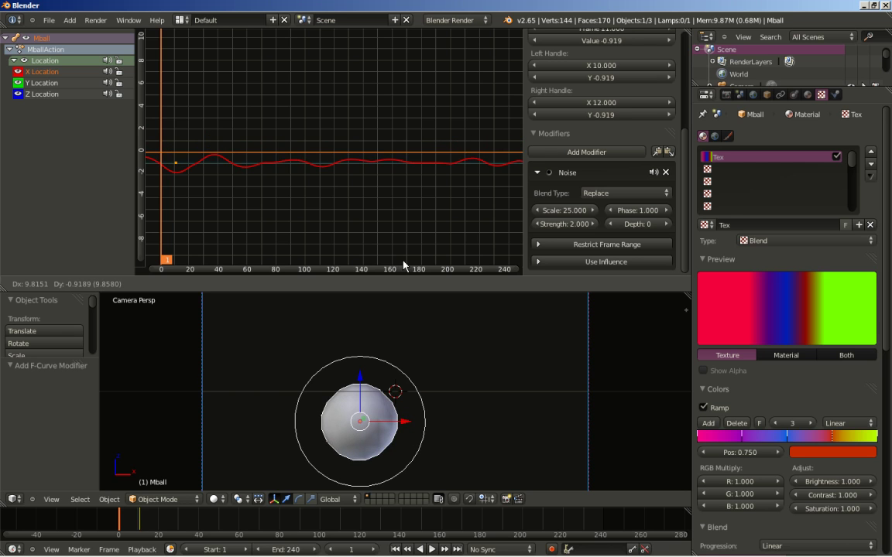
key(Escape)
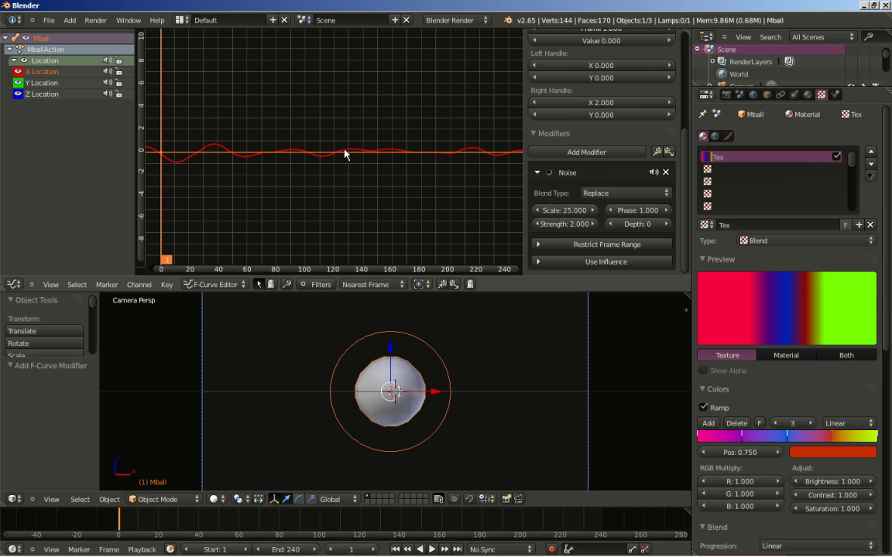
Add a Noise modifier to the Y Location curve and set its scale to 30.
click(48, 84)
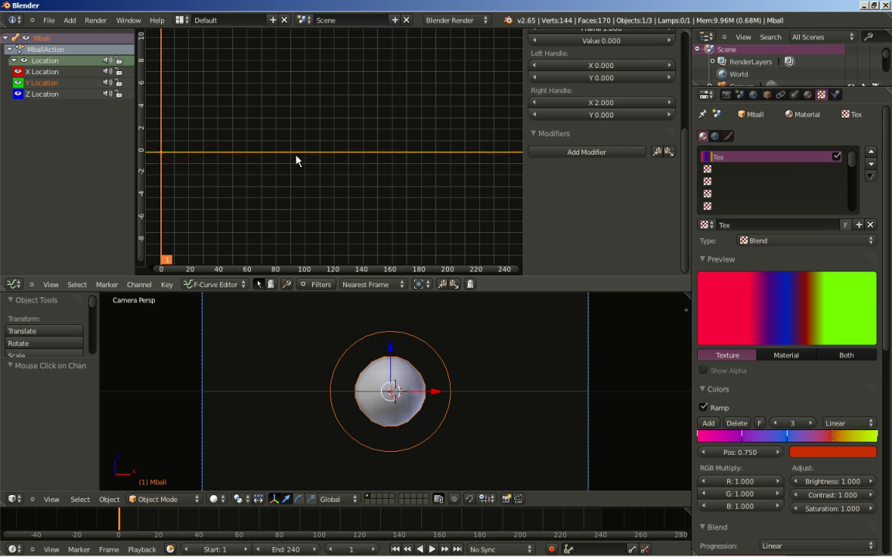
click(582, 156)
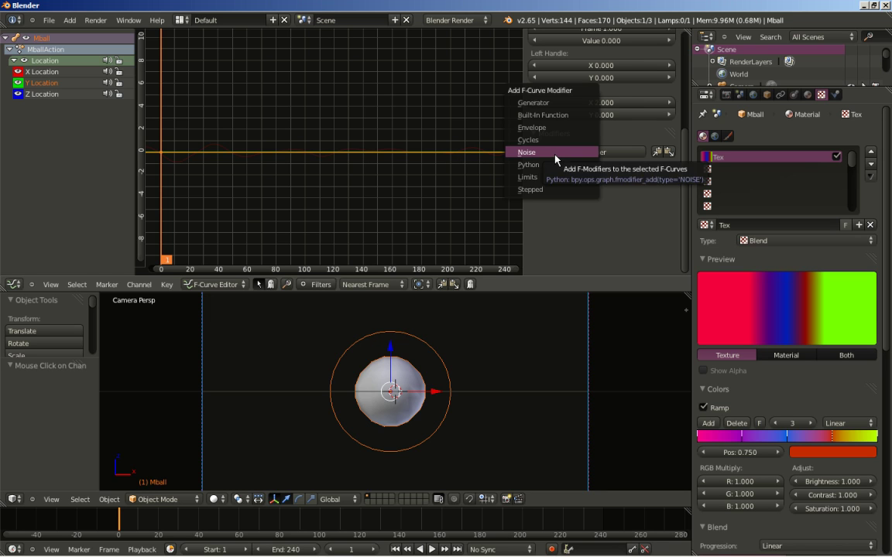
click(555, 157)
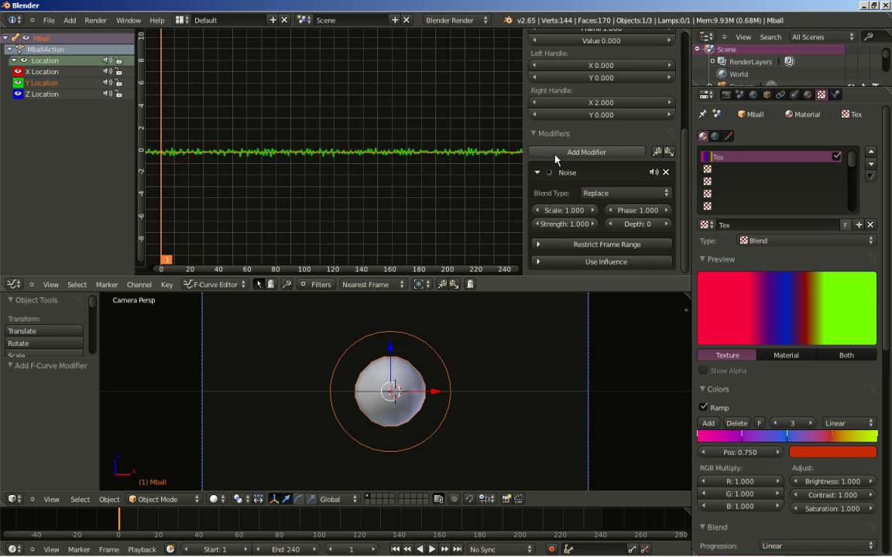
drag(555, 215, 567, 215)
click(567, 211)
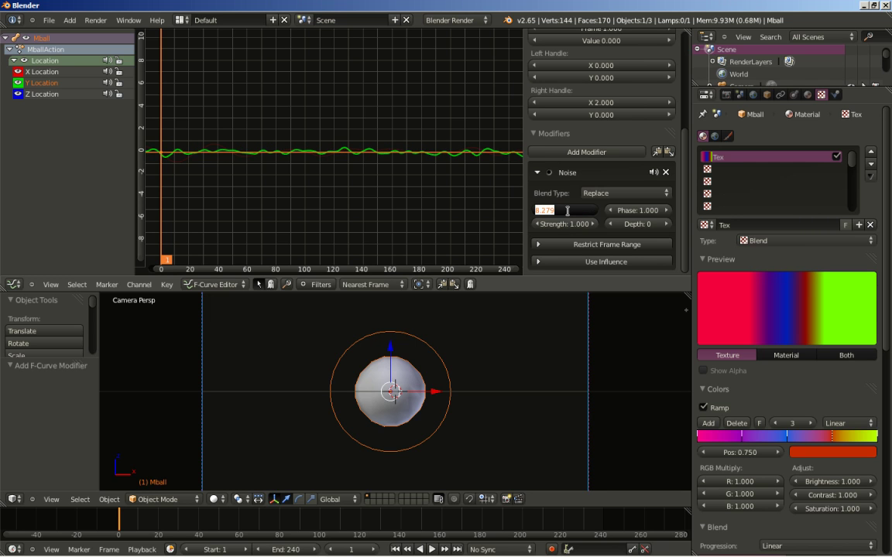
text(30)
key(Return)
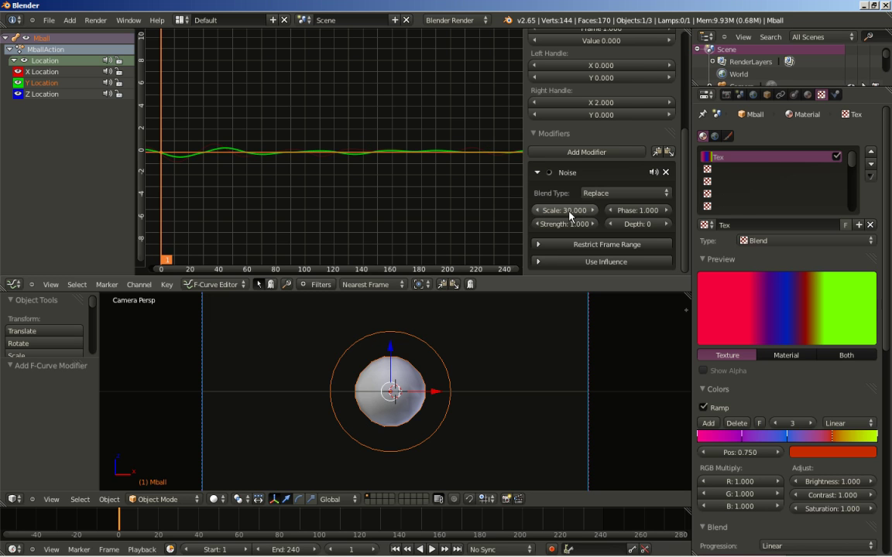
Set the Y Location Noise modifier's strength to 3 and its phase to 70.
scroll(418, 190, up, 1)
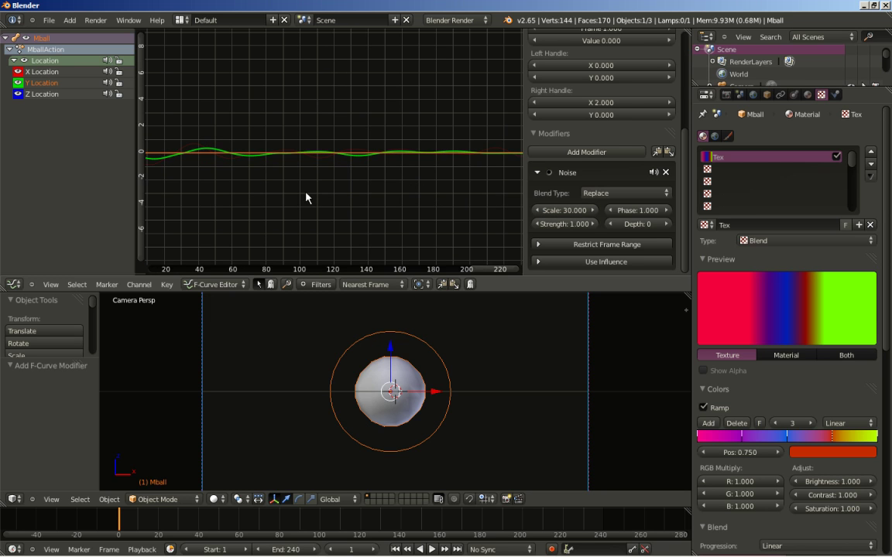
mouse_move(338, 193)
ctrl+middle_down()
mouse_move(338, 171)
mouse_move(339, 178)
ctrl+middle_up()
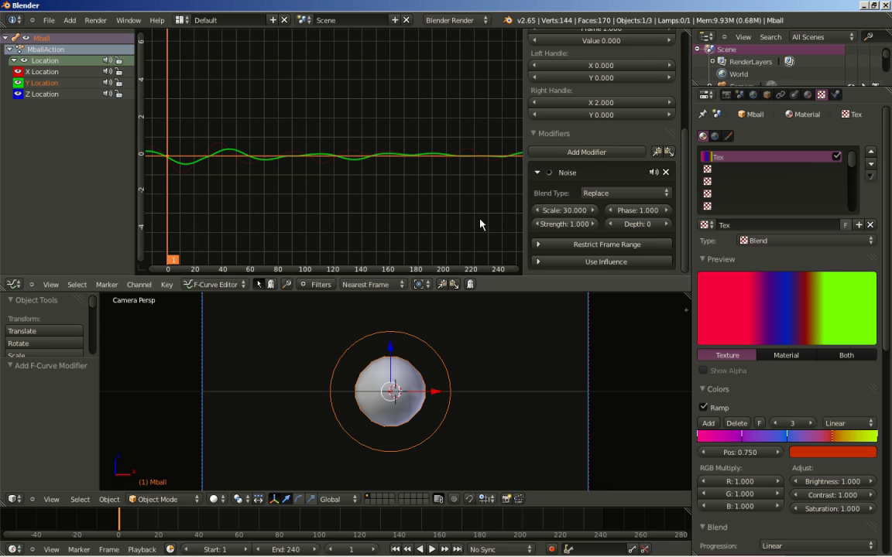
click(556, 224)
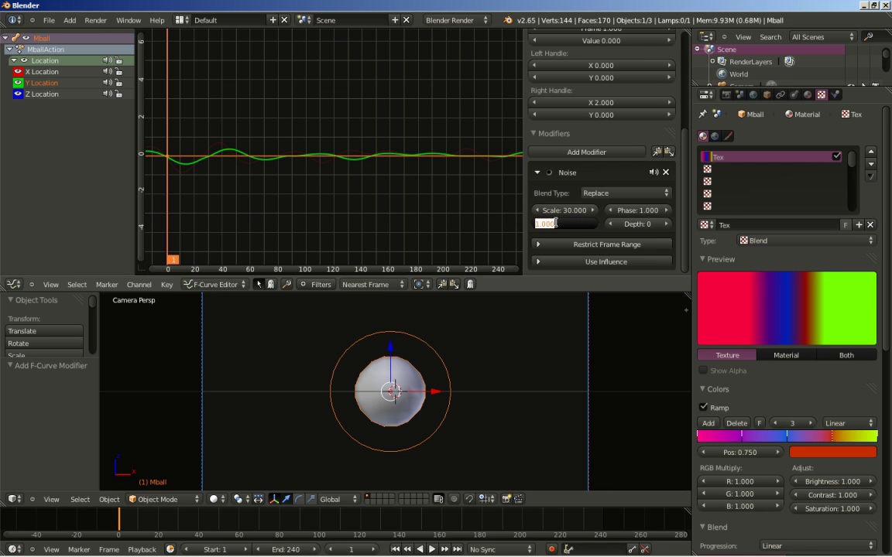
text(3)
key(Return)
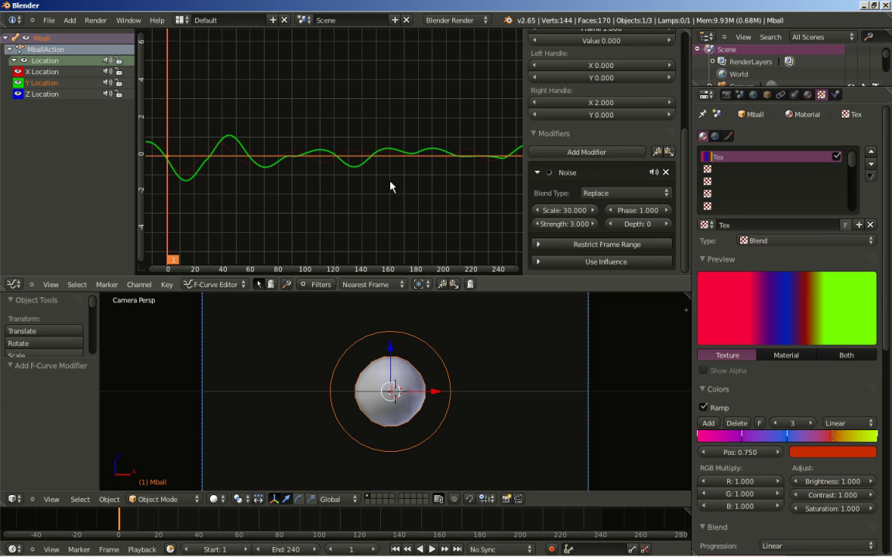
drag(633, 210, 662, 214)
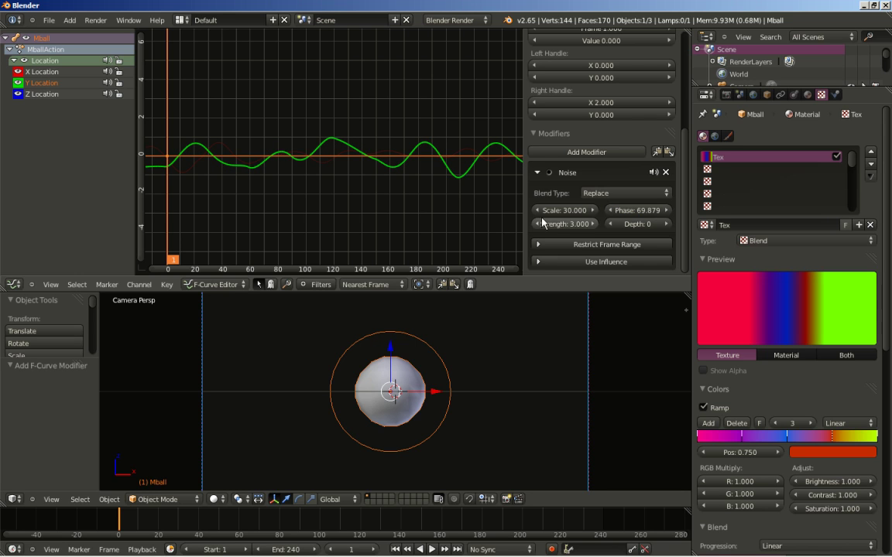
click(636, 209)
text(70)
key(Return)
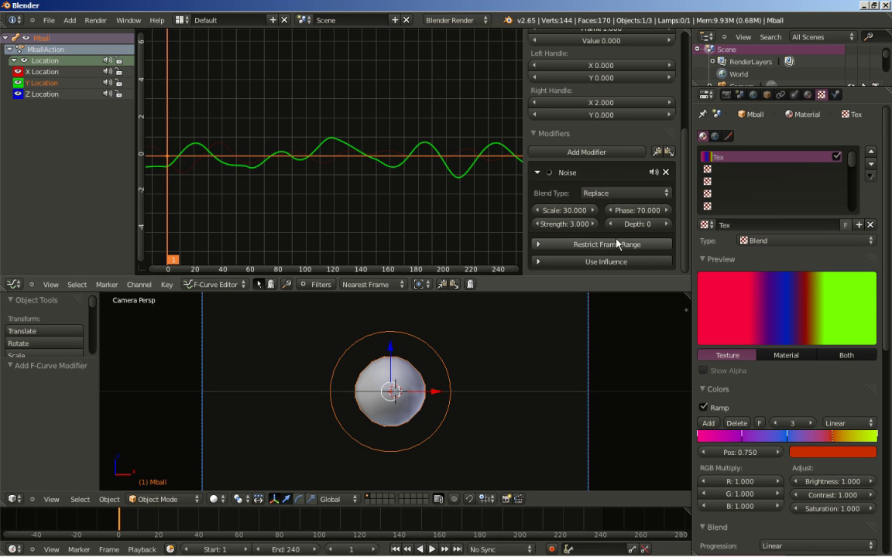
Play the animation from the first frame to check the combined X and Y noise motion, and stop it.
click(397, 548)
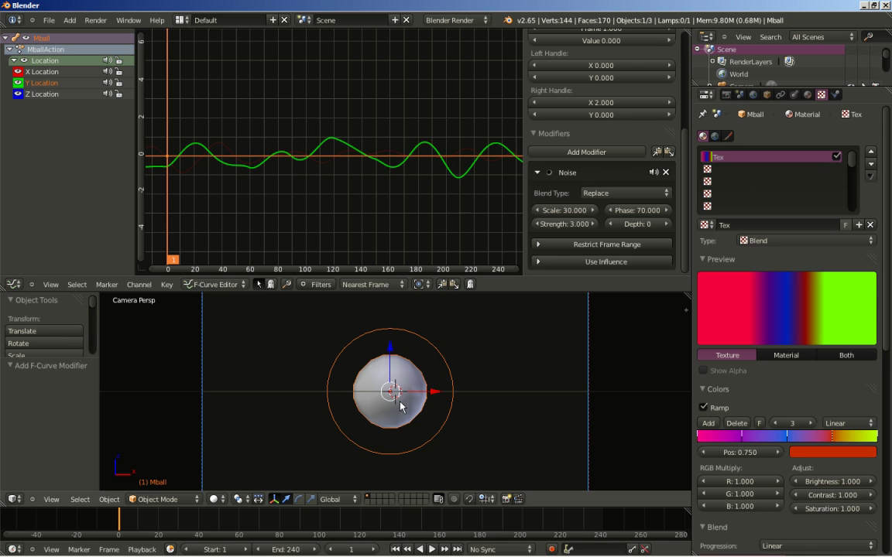
click(433, 549)
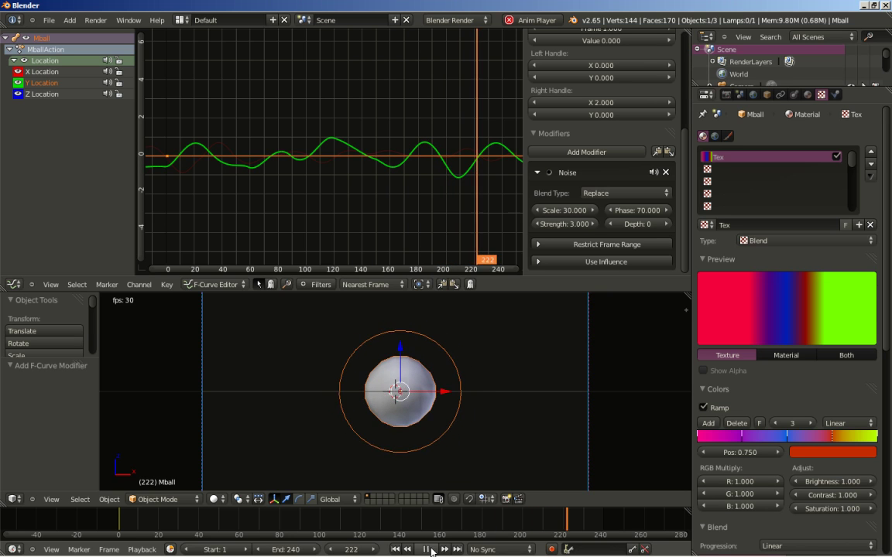
click(426, 550)
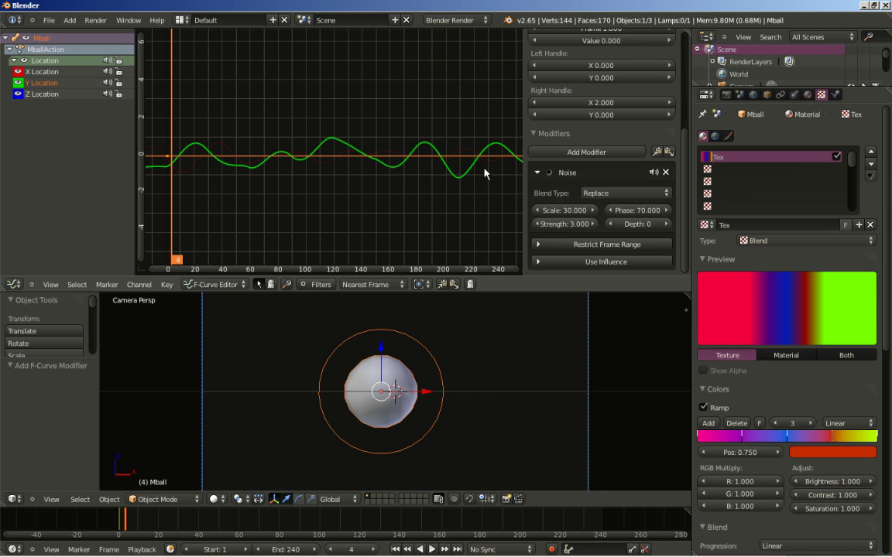
Add a Noise modifier to the Z Location curve and set its scale to 33.
click(53, 94)
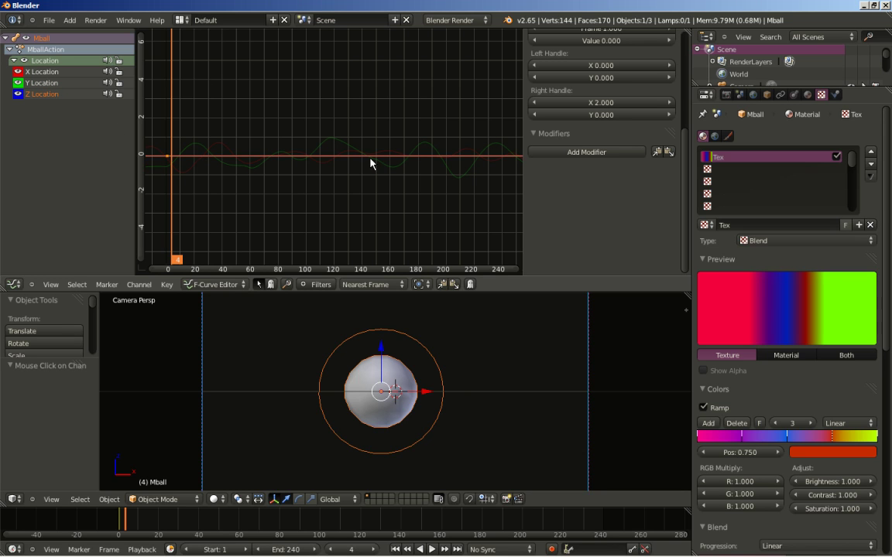
click(587, 152)
click(587, 154)
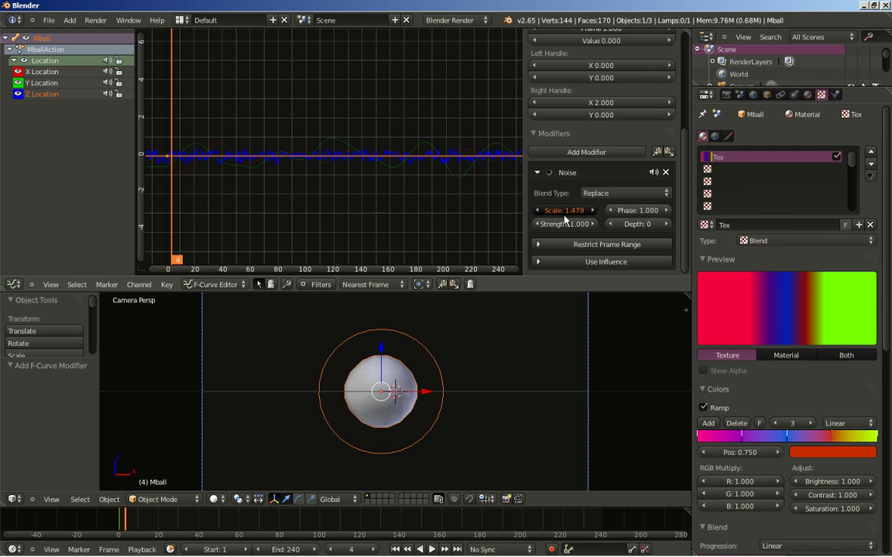
drag(570, 218, 576, 218)
click(580, 217)
text(33)
key(Return)
Set the Z Location Noise modifier's strength to 4 and phase to 200, trying a depth of 1 before restoring it to 0.
click(565, 221)
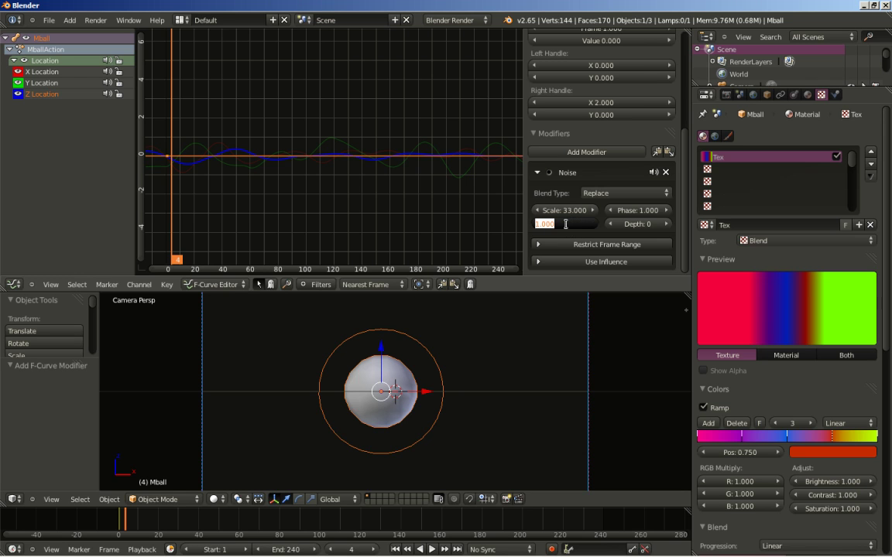
text(4)
key(Return)
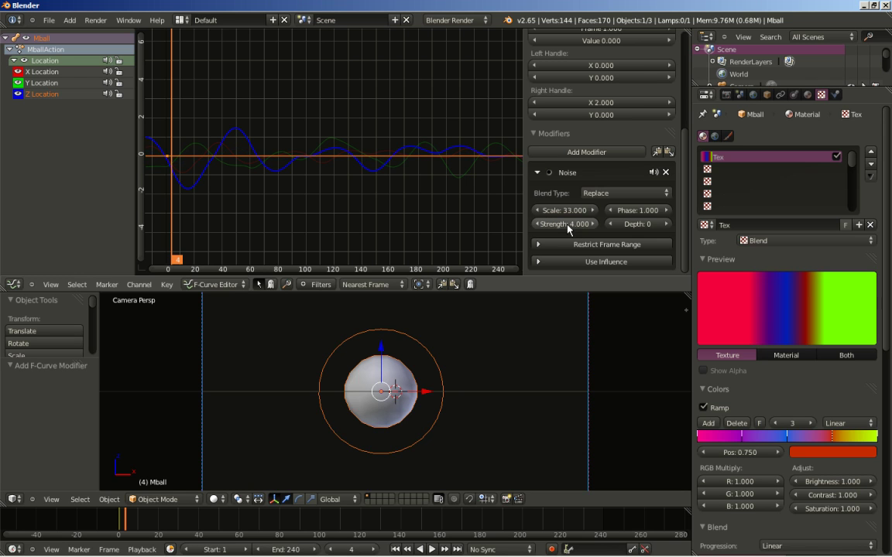
drag(640, 214, 667, 215)
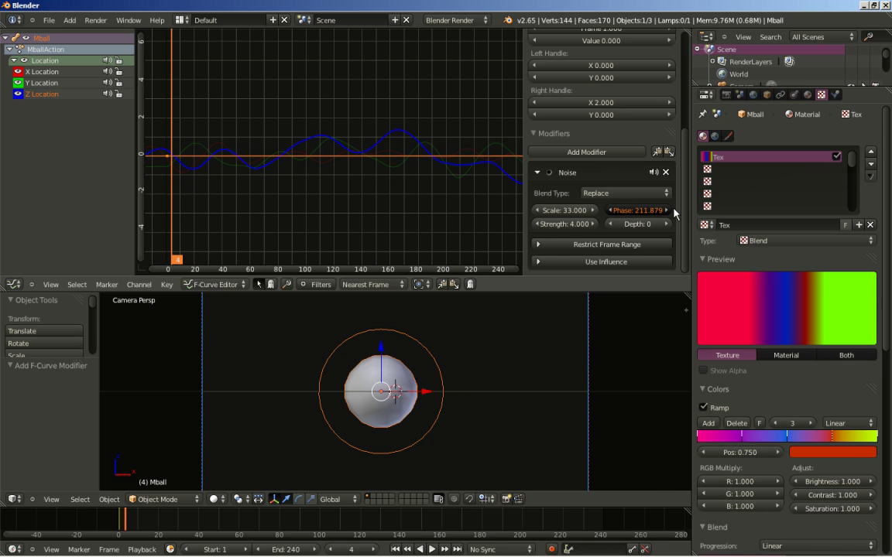
drag(673, 209, 672, 209)
click(639, 212)
text(200)
key(Return)
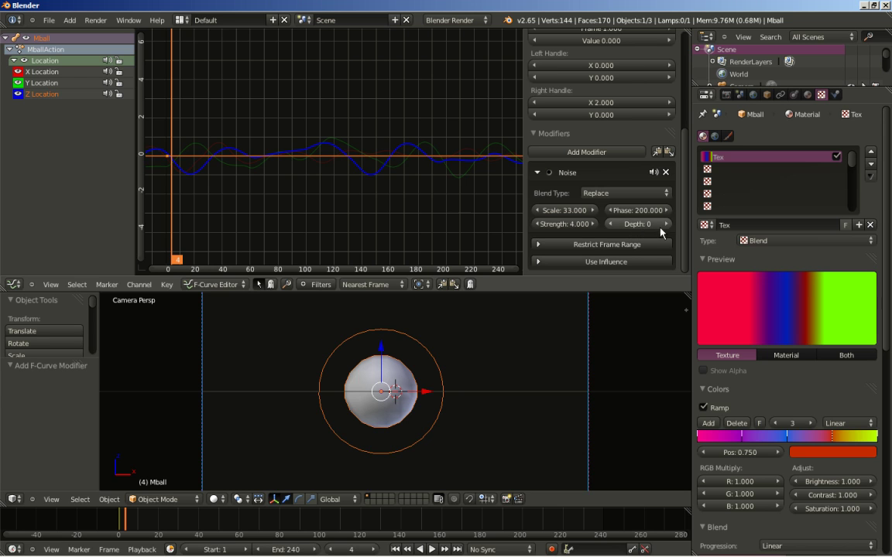
click(666, 224)
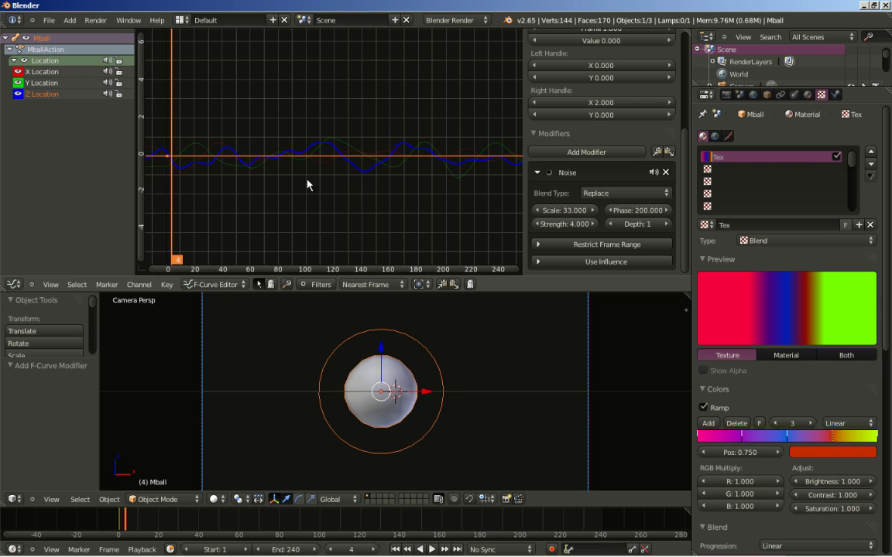
click(611, 225)
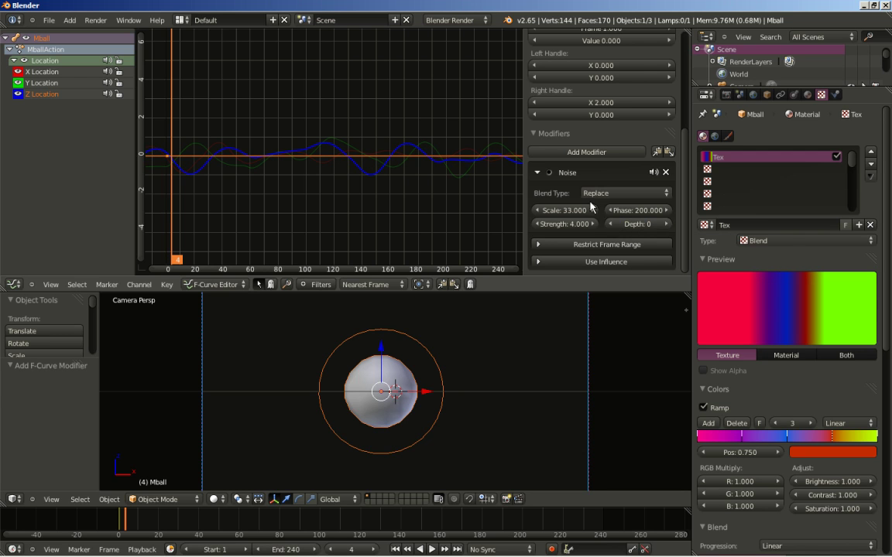
Play the animation from the first frame to check the noise motion on all three axes, and stop it.
click(395, 549)
click(431, 549)
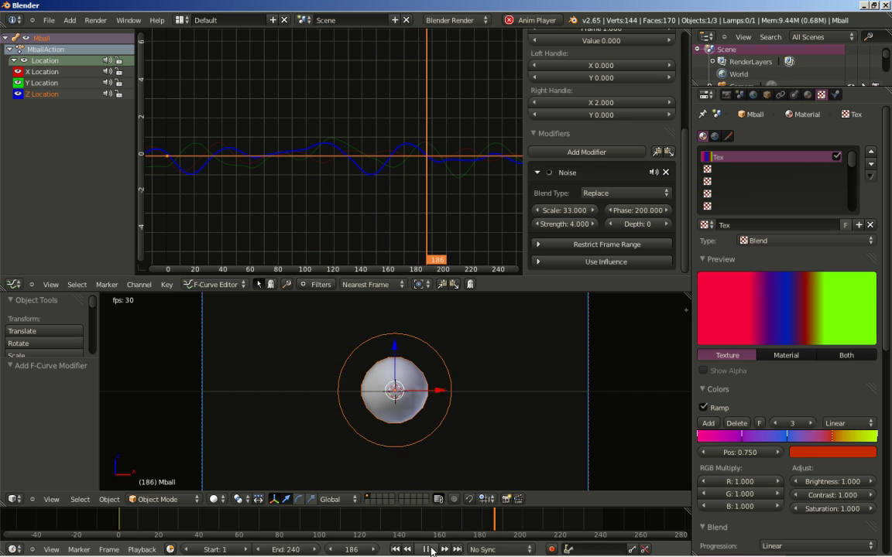
click(426, 549)
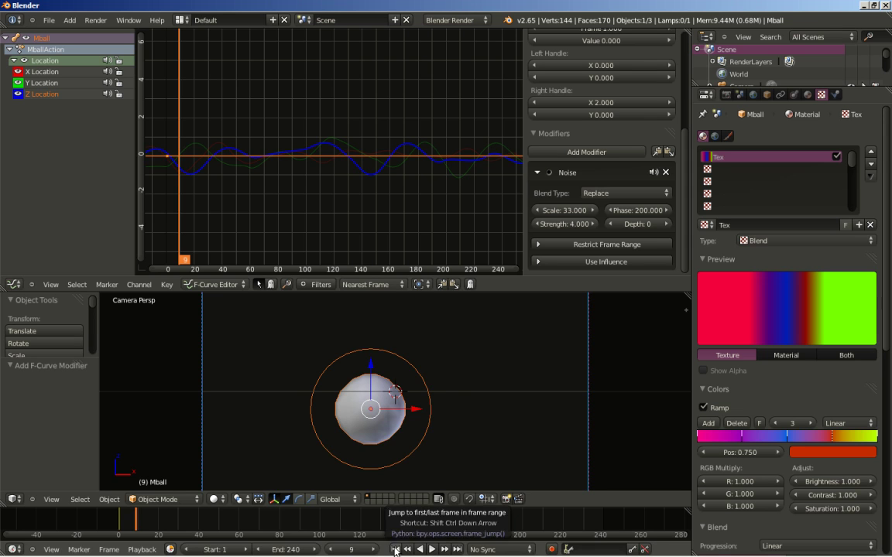
Render the first frame to check the textured metaball with its data settings open, and return to the Graph Editor.
click(395, 550)
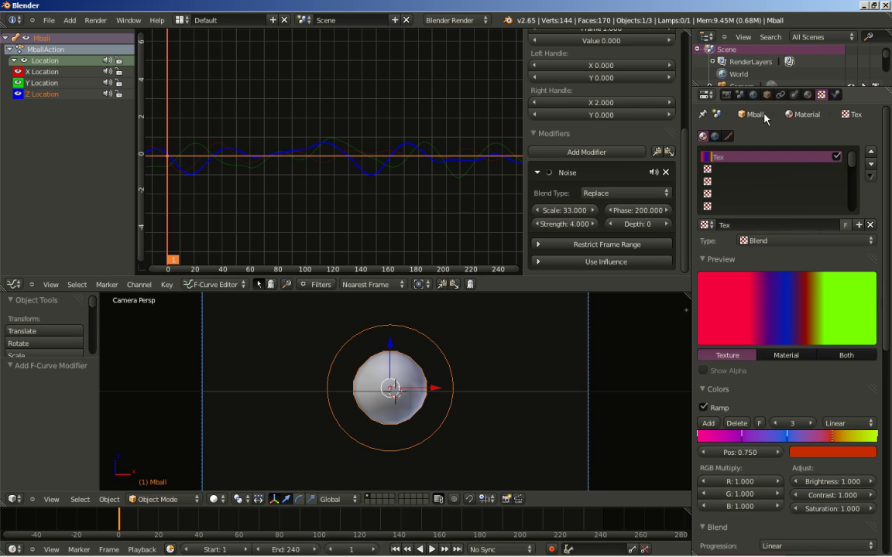
click(795, 95)
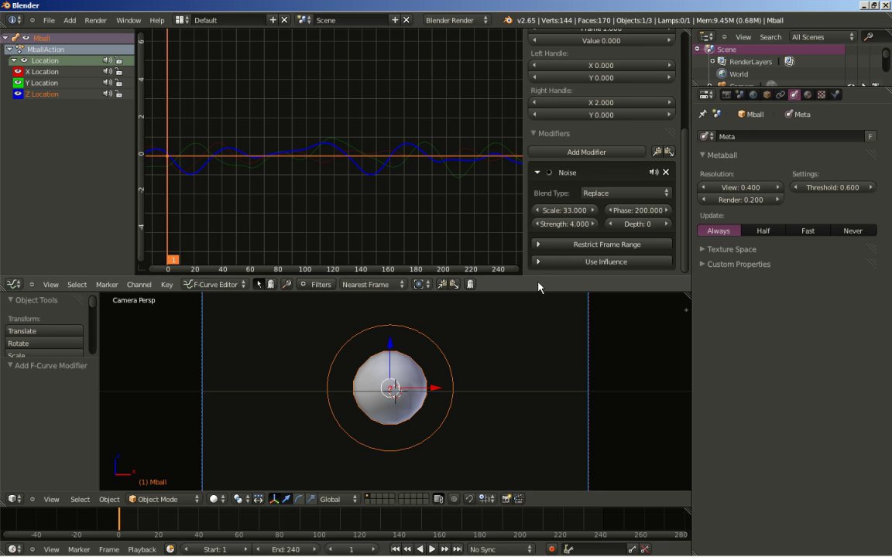
key(F12)
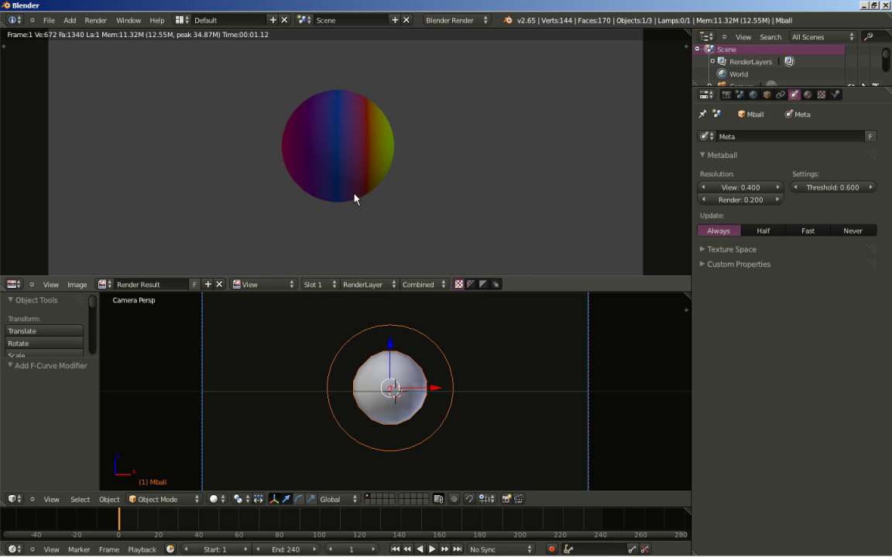
key(shift+F6)
Set the metaball's render resolution to 0.1 and its threshold to 0.8.
click(734, 200)
text(0.1)
key(Return)
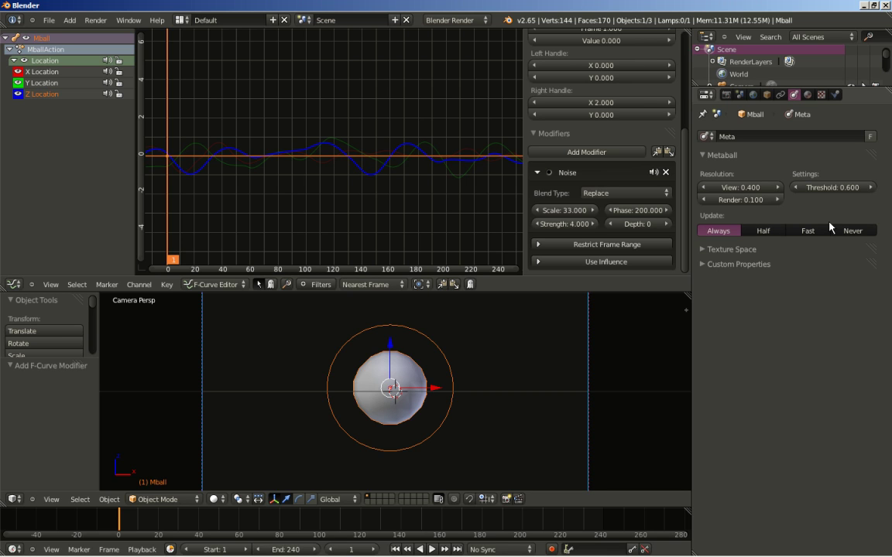
click(870, 188)
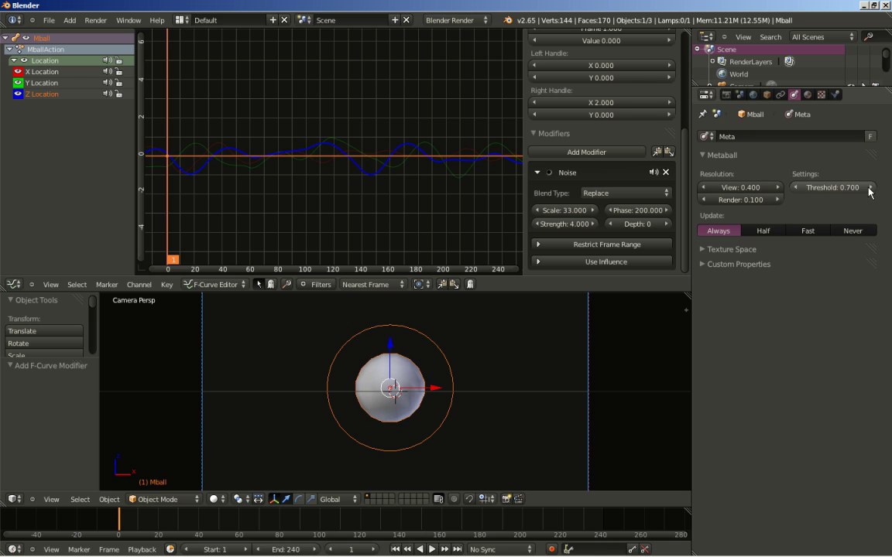
click(870, 187)
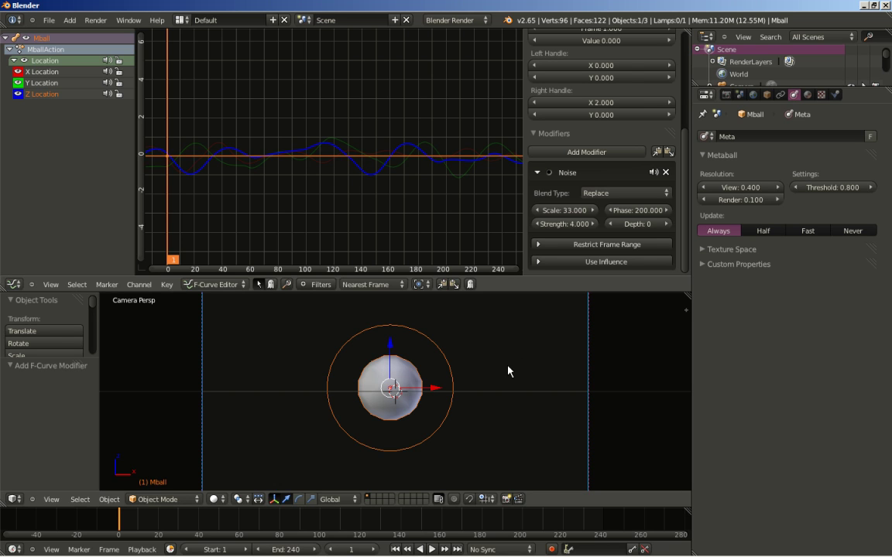
Duplicate the metaball, leaving the copy at the original's location, and enlarge the Outliner to list all scene objects.
key(shift+d)
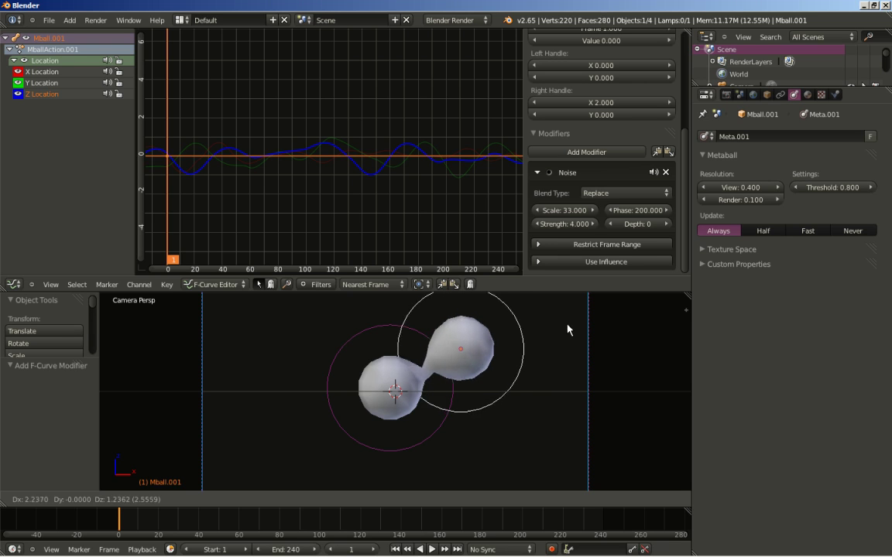
key(Escape)
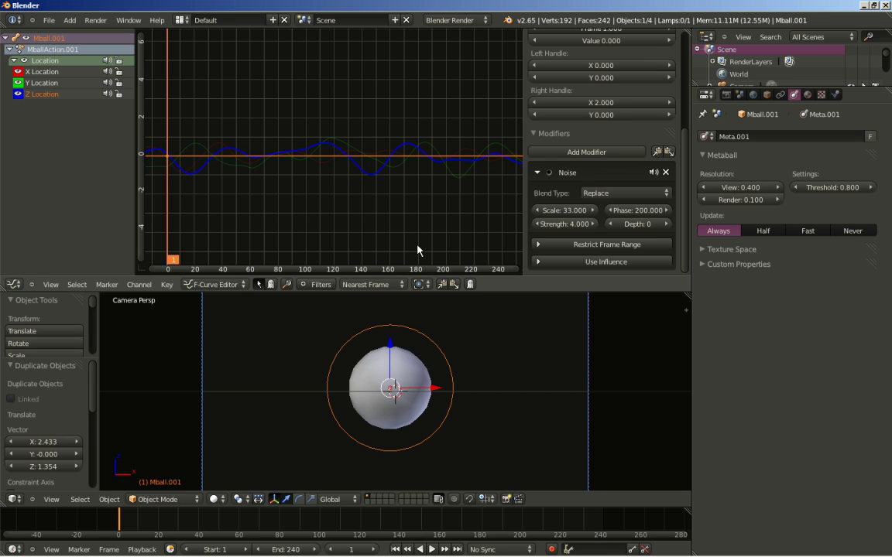
drag(712, 88, 724, 140)
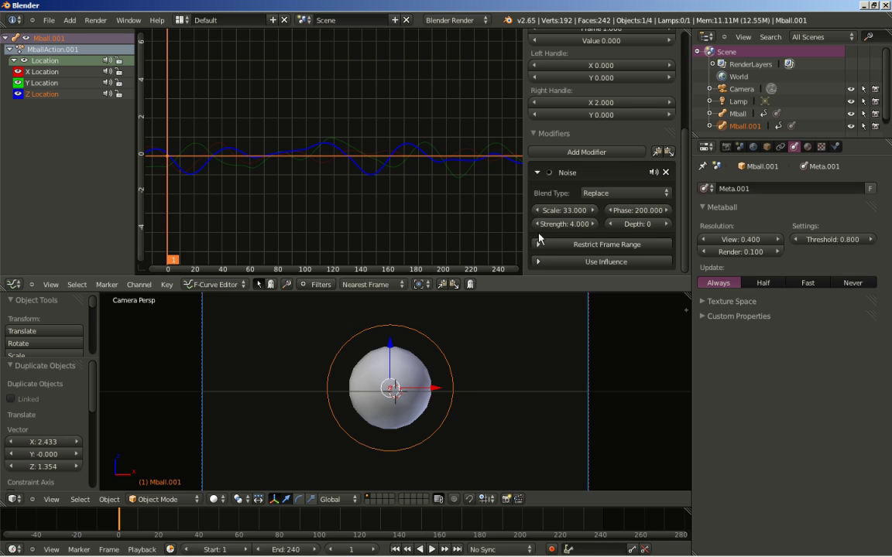
Set the phase of the duplicate metaball's Z Location Noise modifier to 140.
drag(635, 217, 612, 214)
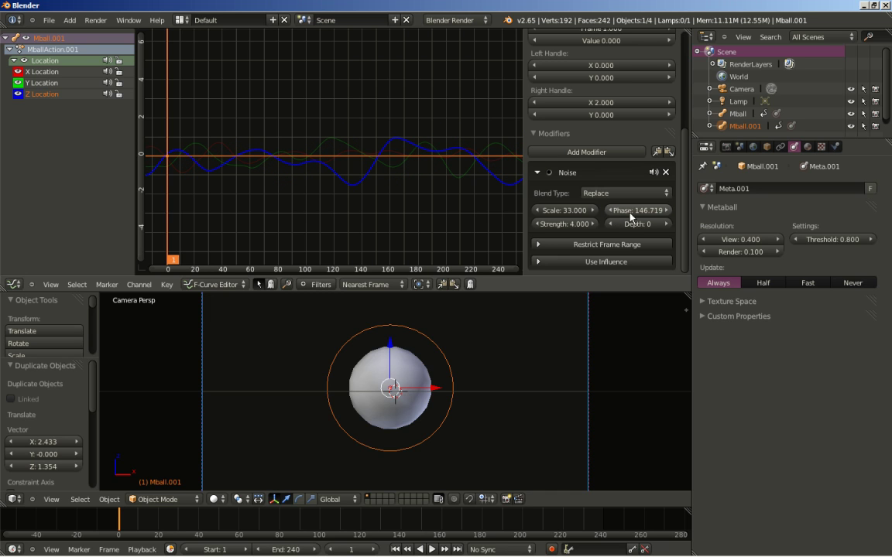
click(629, 210)
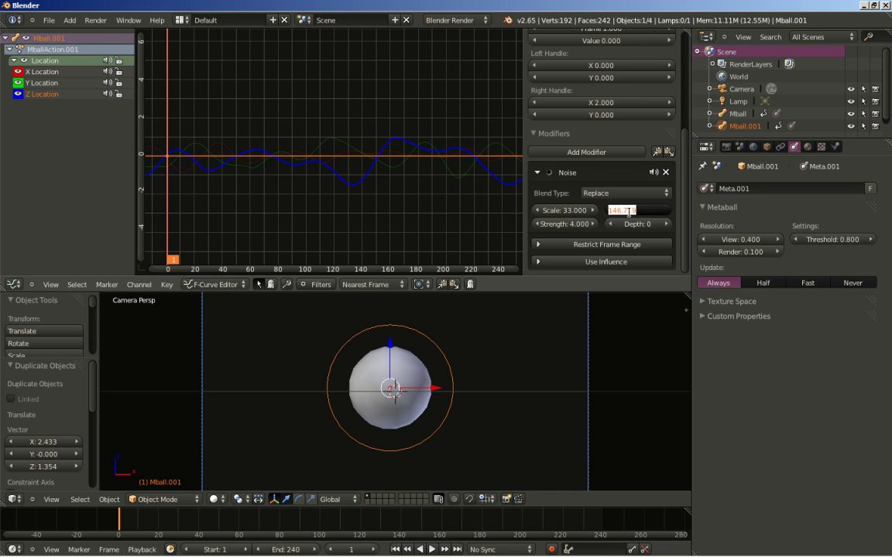
text(140)
key(Return)
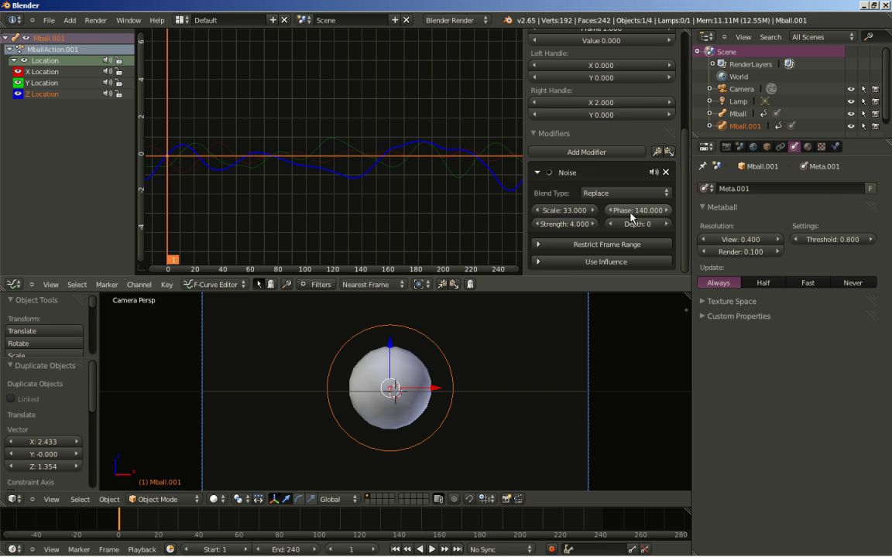
Set the phase of the duplicate metaball's Y Location Noise modifier to 165.
click(46, 83)
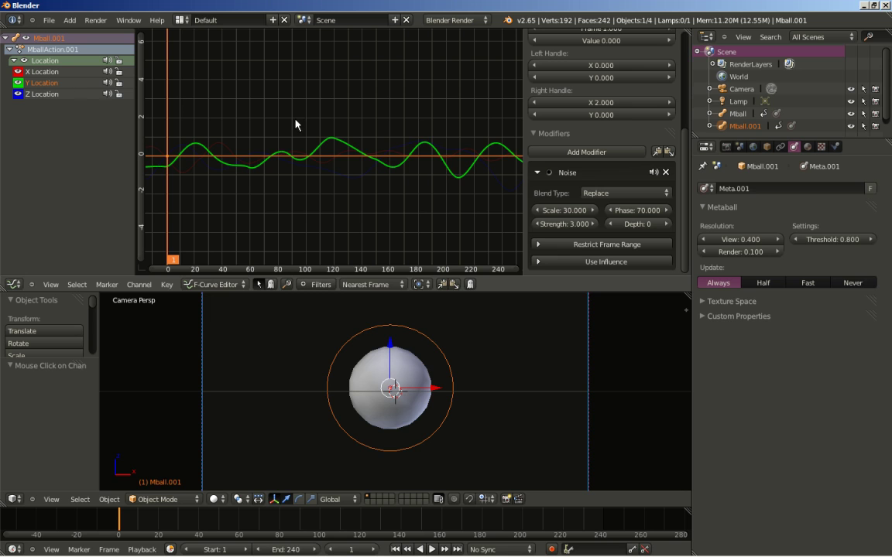
drag(638, 219, 617, 226)
click(646, 217)
text(5)
key(Return)
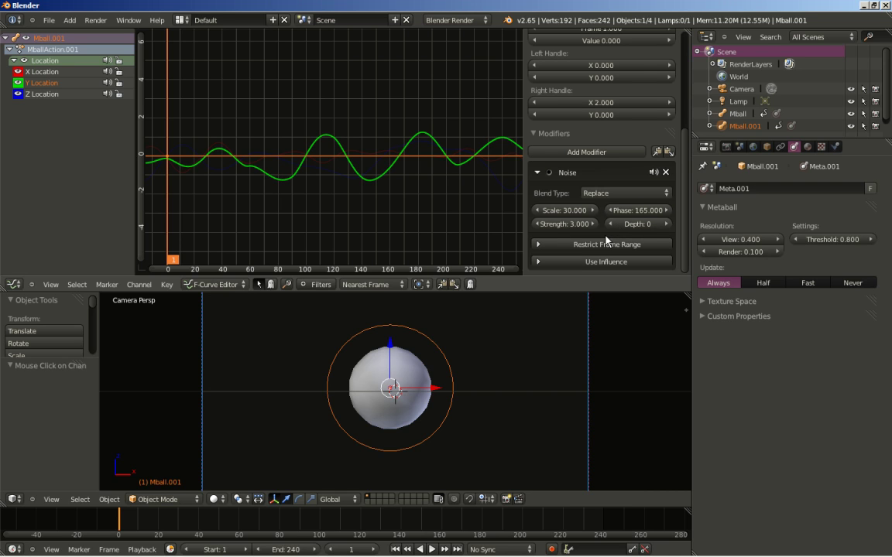
Set the Y Location Noise modifier's strength to 4 and its scale to 40.
click(566, 223)
text(4)
key(Return)
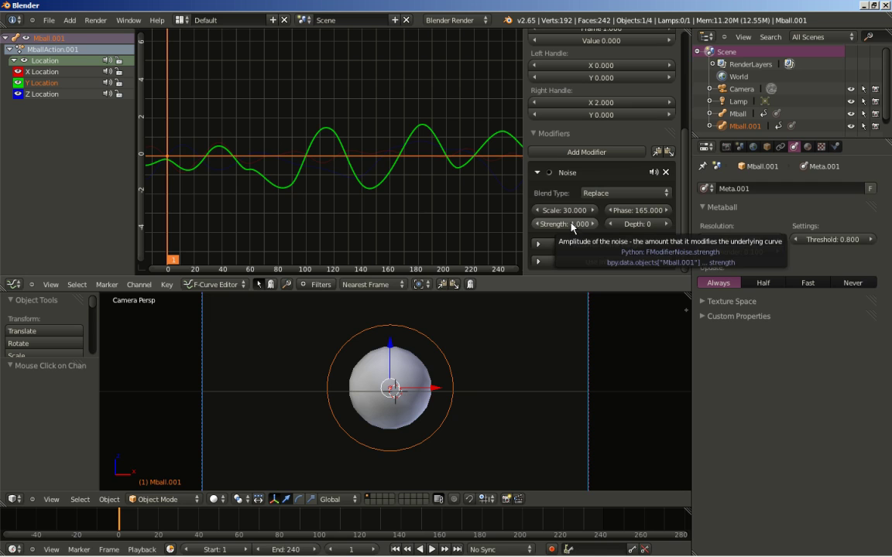
click(566, 210)
text(40)
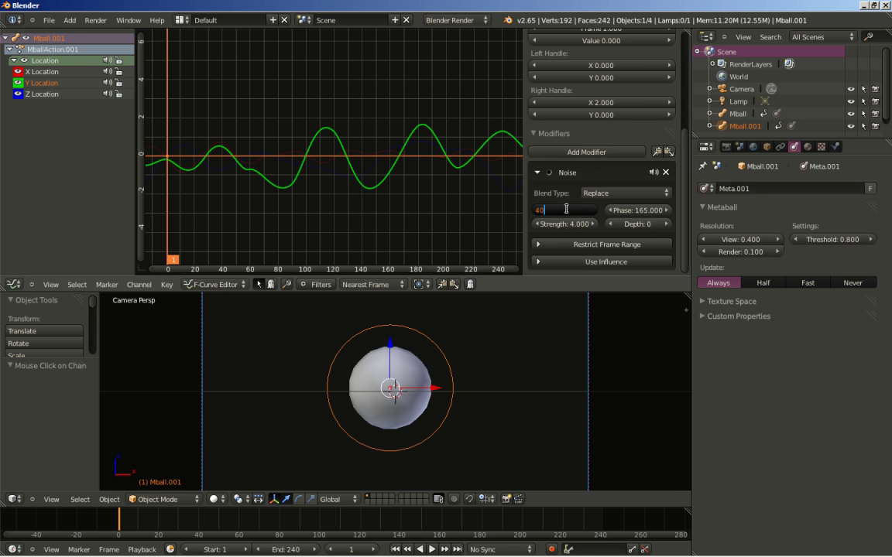
key(Return)
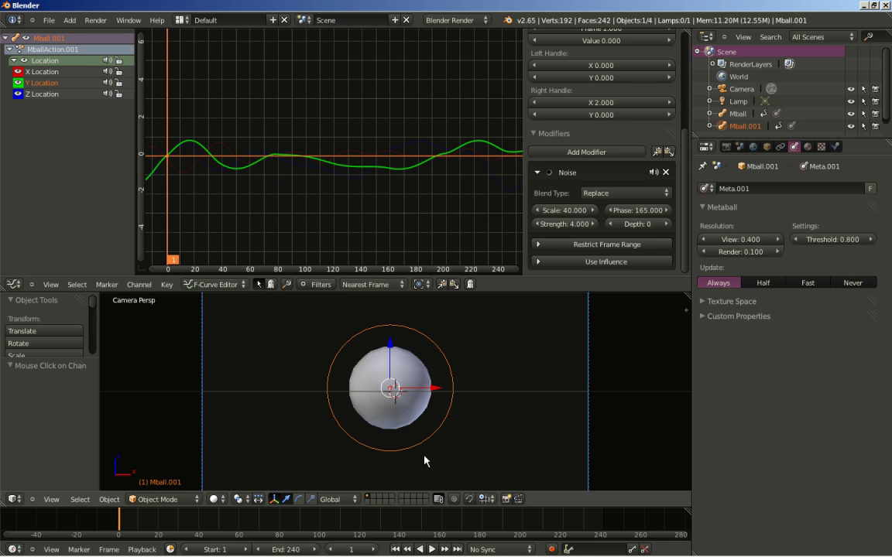
Set the scale of the duplicate's X Location Noise modifier to 40 and its strength to 3.5, after trying 3.
click(46, 71)
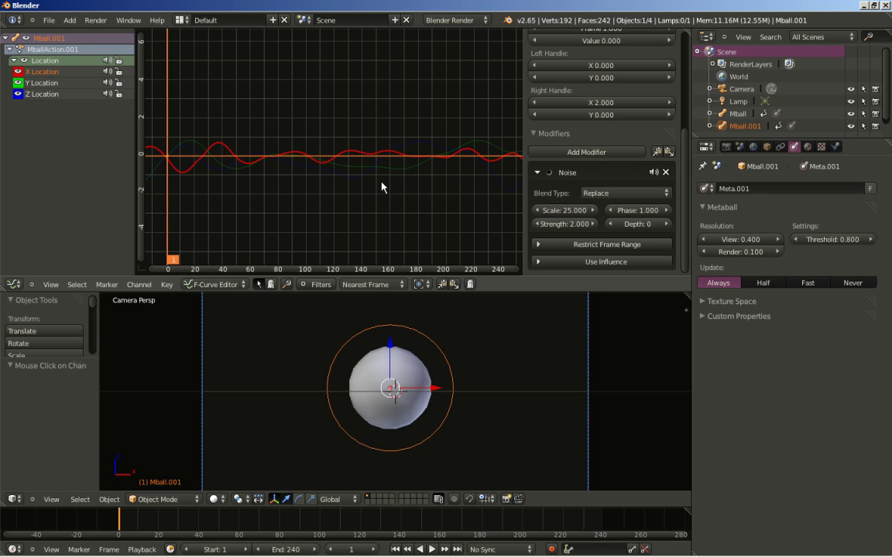
click(561, 209)
text(40)
key(Return)
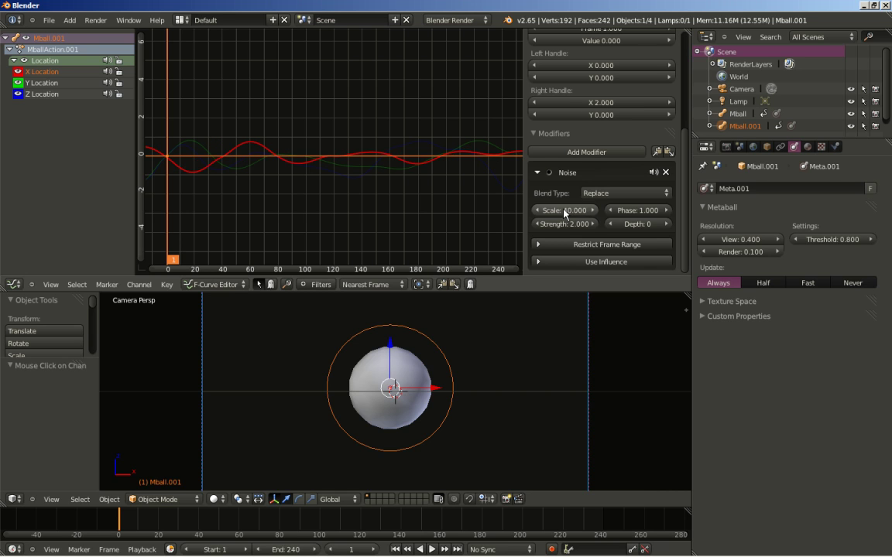
click(572, 224)
text(3)
key(Return)
click(571, 225)
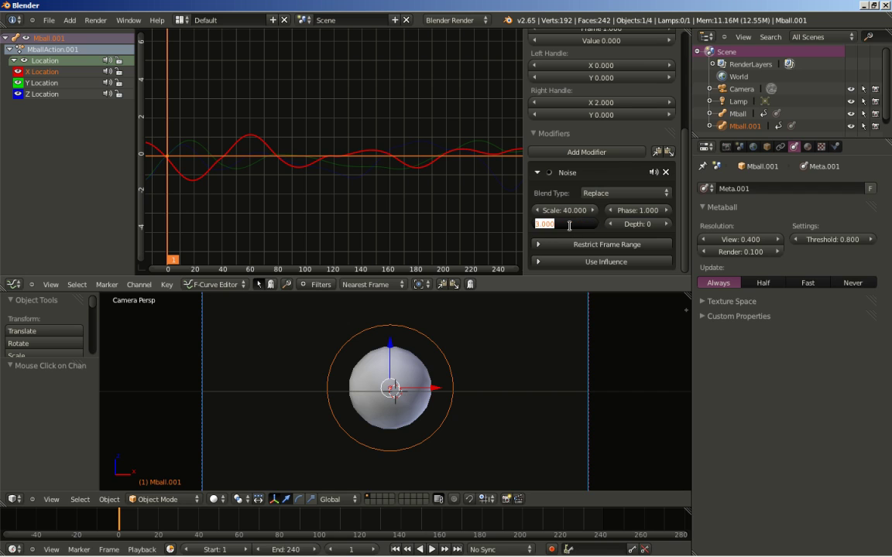
text(3.5)
key(Return)
Set the X Location Noise modifier's phase to -60, and play the animation to check both metaballs' motion.
drag(637, 210, 617, 225)
click(646, 213)
text(0)
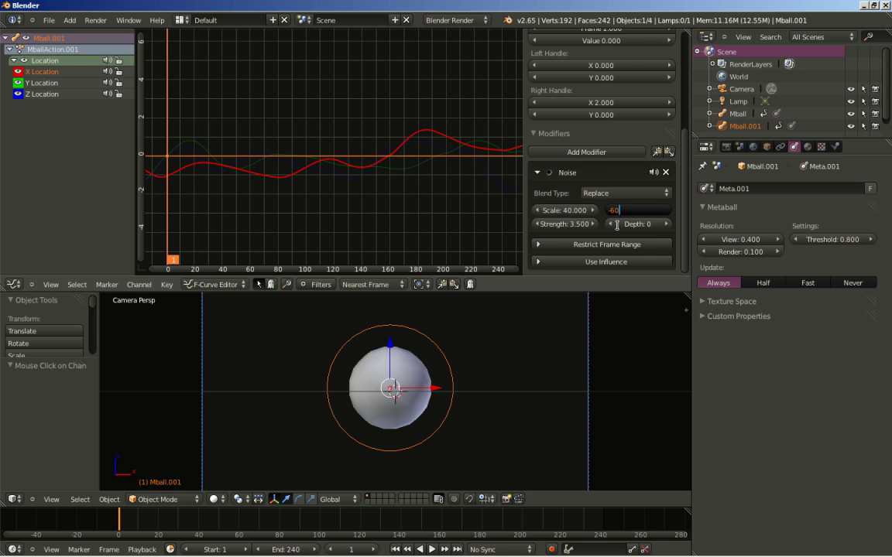
key(Return)
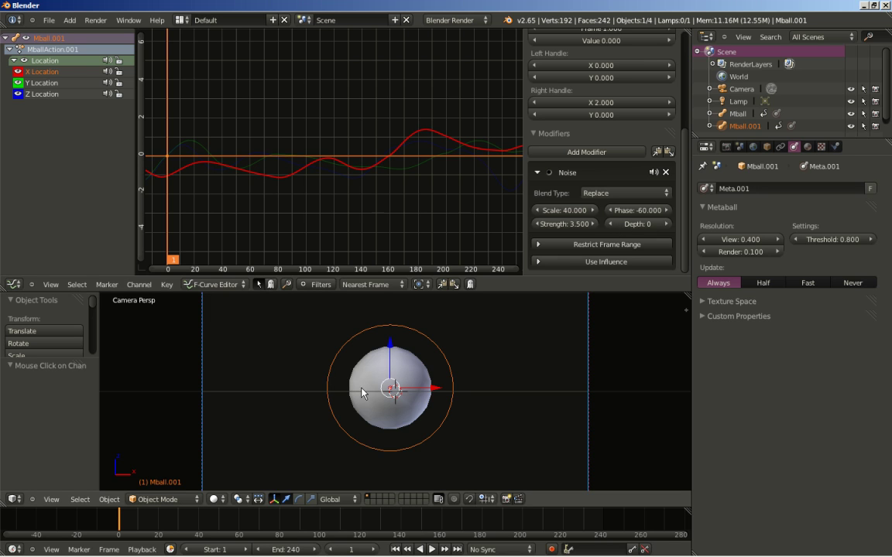
click(432, 550)
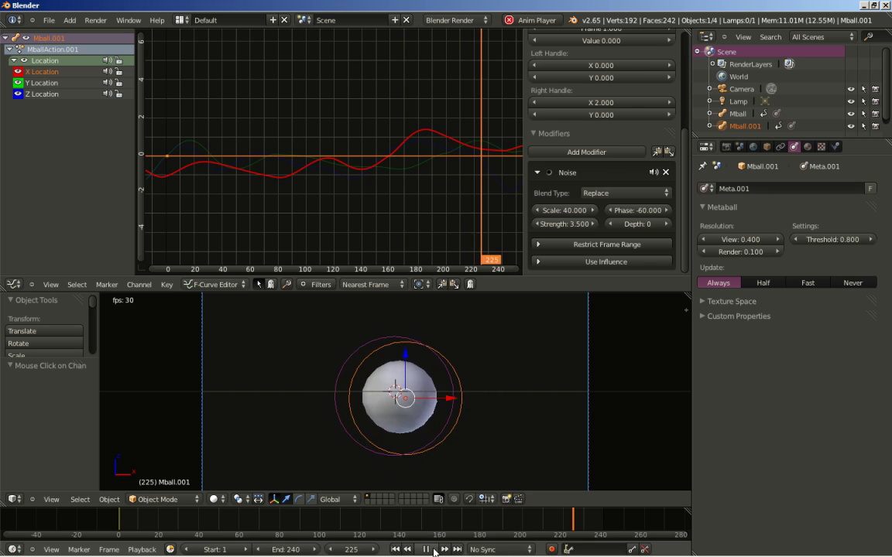
click(427, 549)
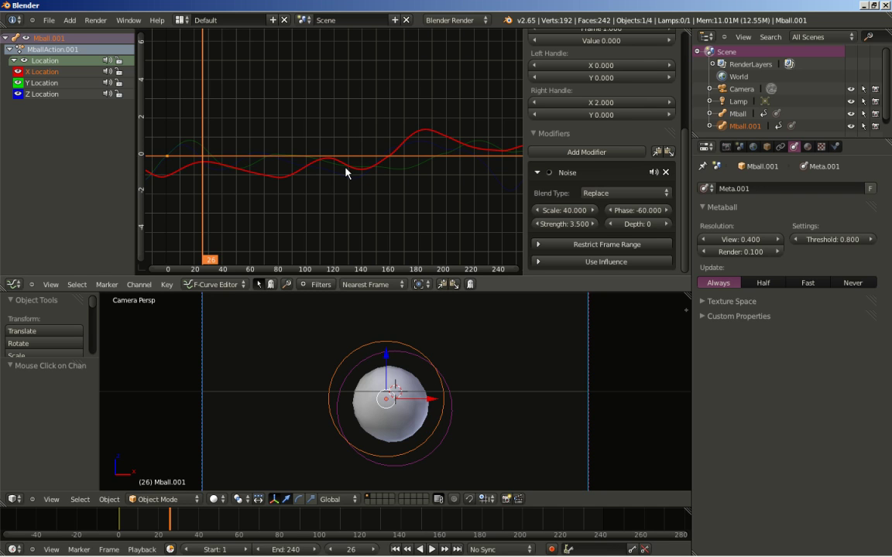
Try offsetting the duplicate's location keyframes along Y by 1 and 2, ending with an offset of 0.
key(g)
key(y)
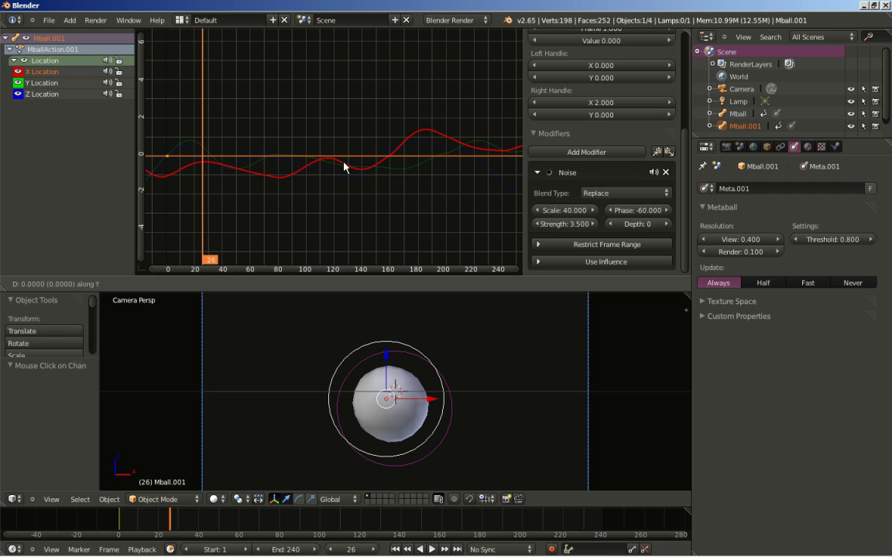
key(1)
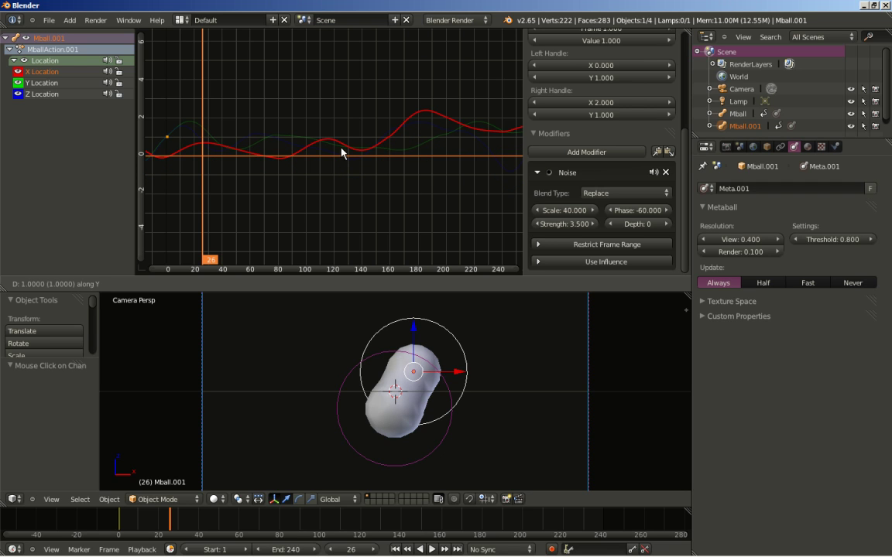
key(BackSpace)
key(2)
key(BackSpace)
key(1)
key(BackSpace)
key(0)
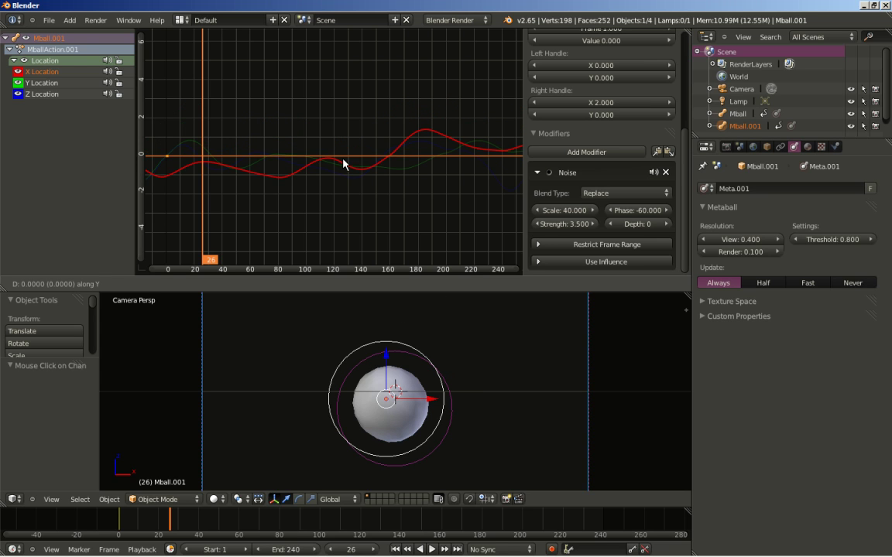
key(Return)
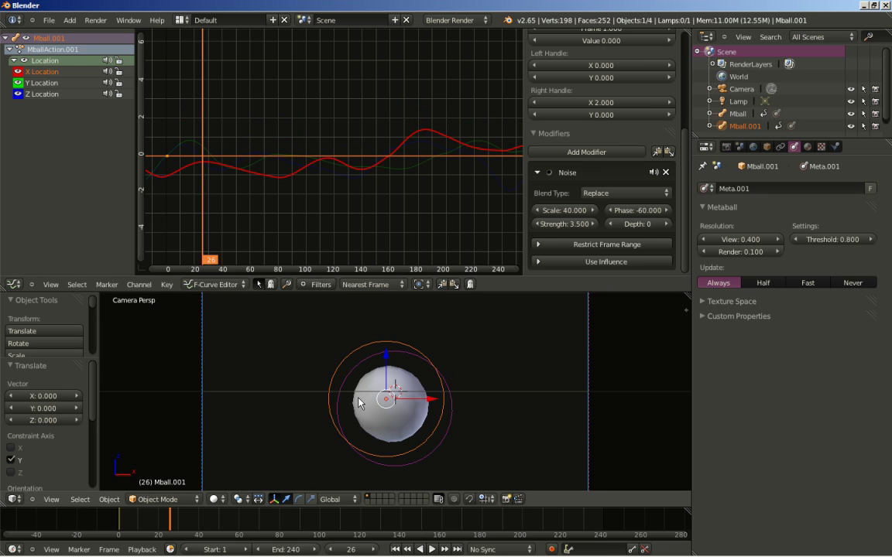
Move the duplicate's location keyframes up by 1 along the Graph Editor's value axis.
key(g)
key(y)
key(1)
key(Return)
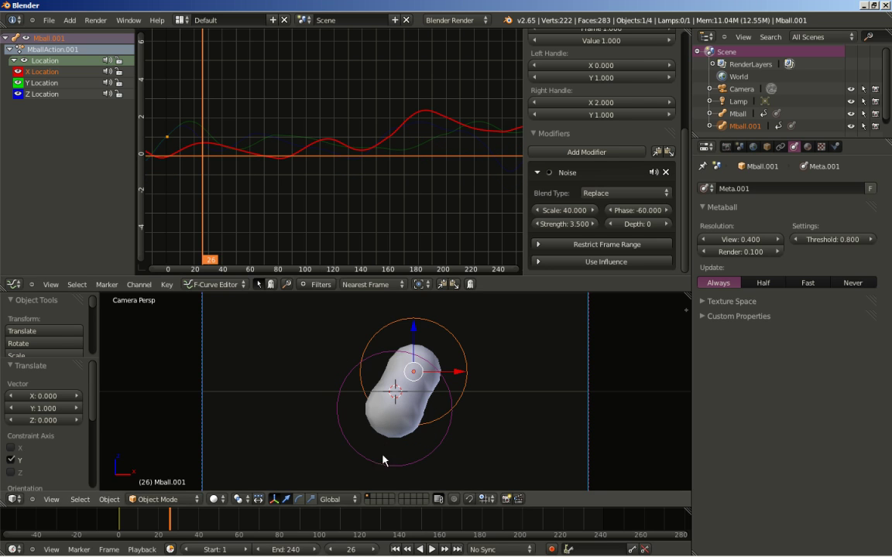
Play the animation from the first frame to check how the offset metaballs merge and separate, and stop it.
click(394, 549)
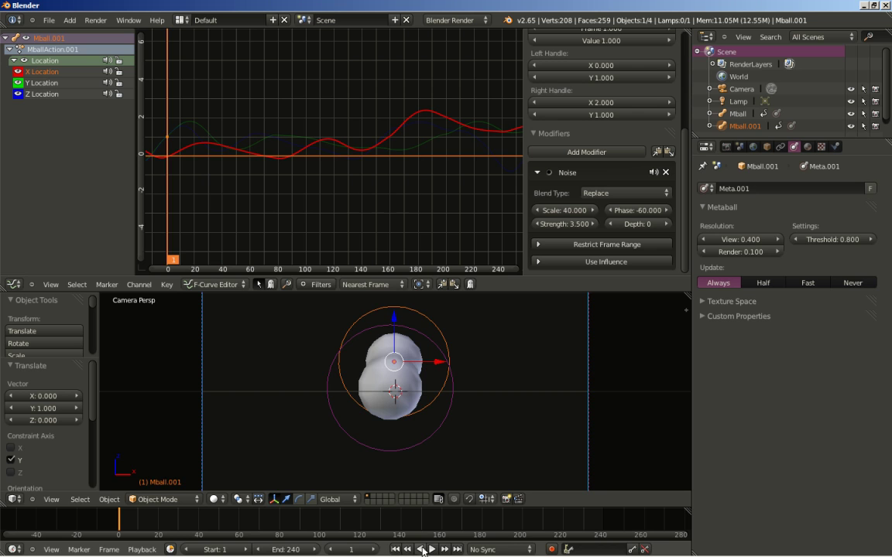
click(432, 549)
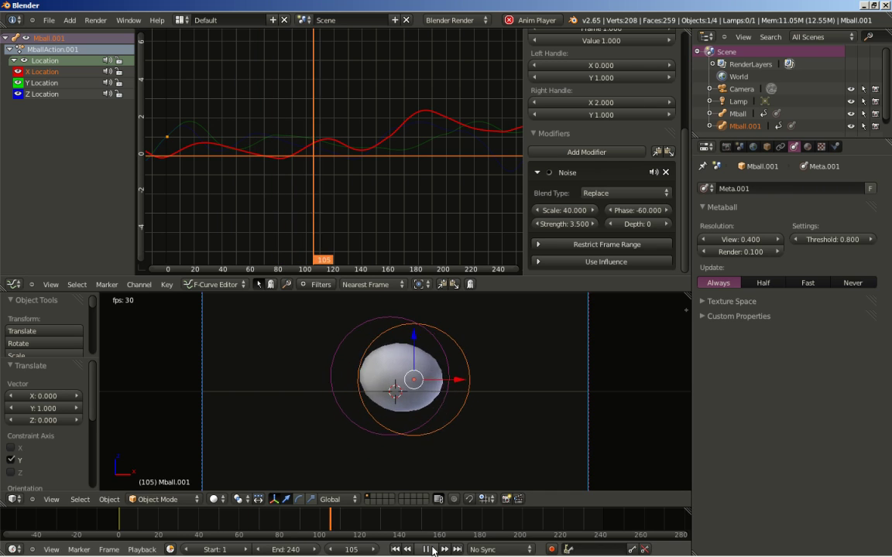
key(Escape)
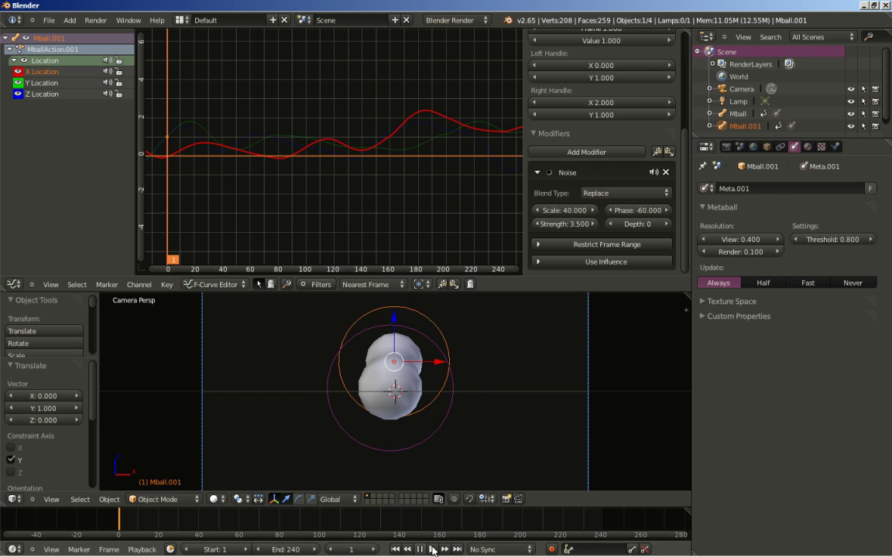
Duplicate the upper metaball in place and move the copy's location keyframes down by 2 along the Graph Editor's value axis.
right_click(326, 392)
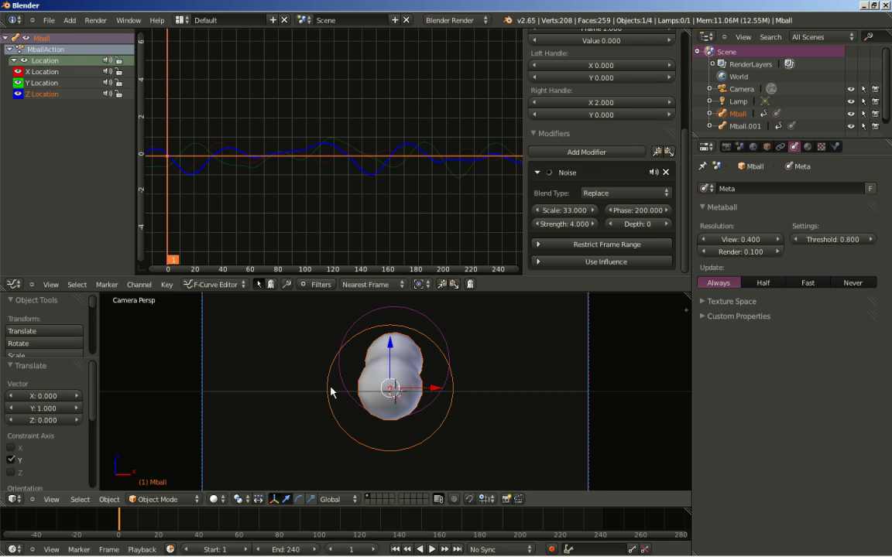
right_click(361, 323)
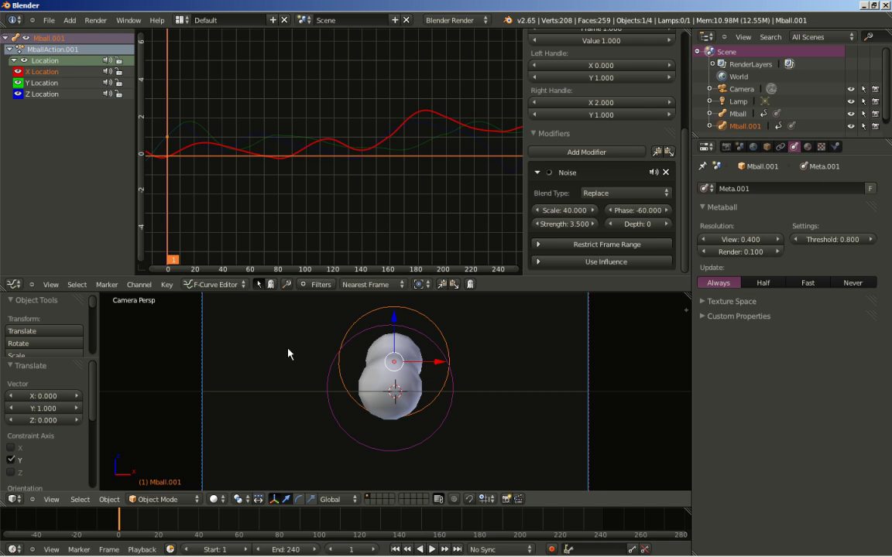
key(shift+d)
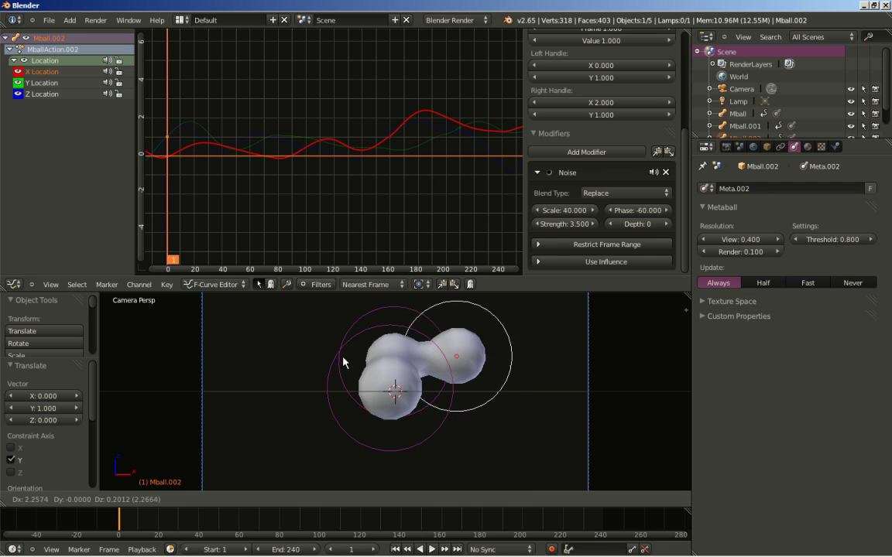
right_click(359, 361)
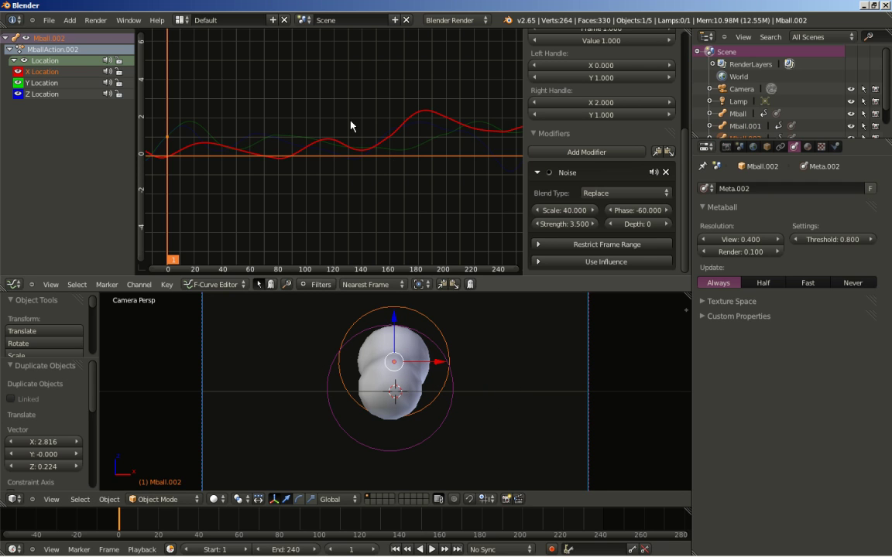
key(g)
key(y)
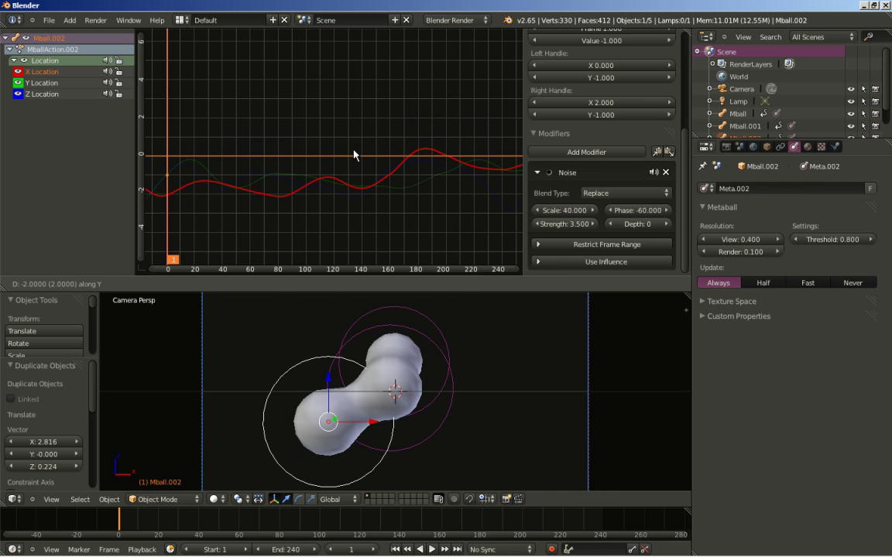
click(354, 154)
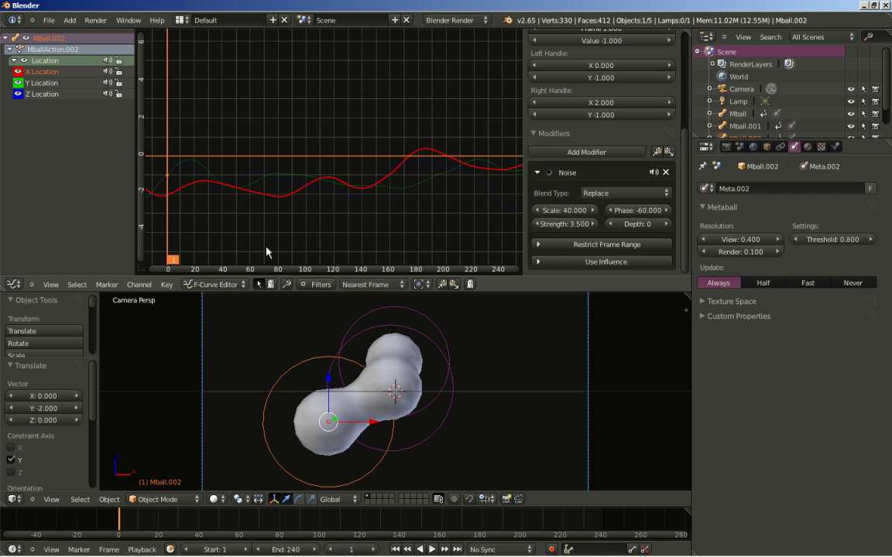
key(g)
key(x)
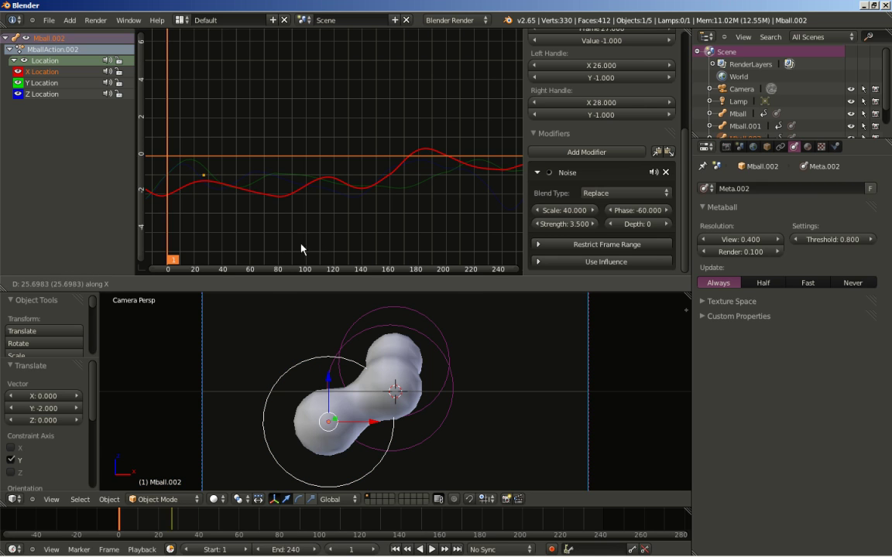
key(Escape)
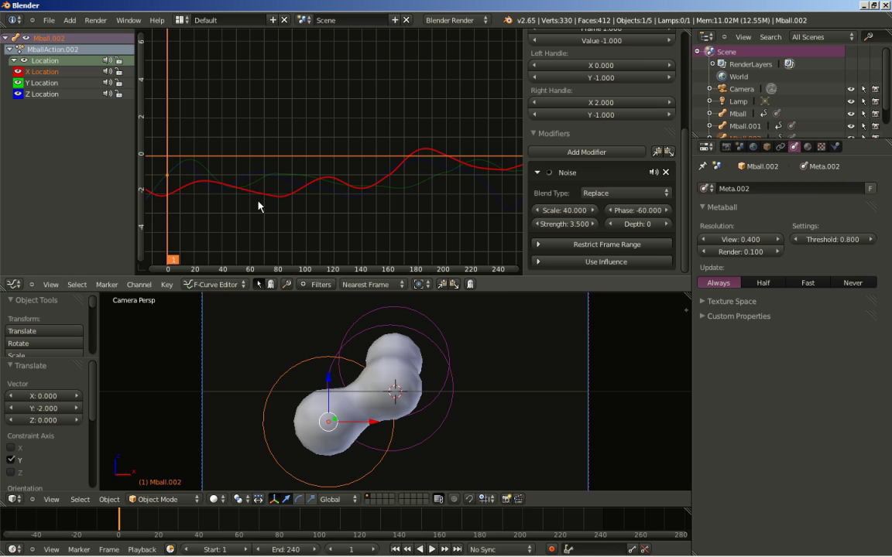
key(n)
key(a)
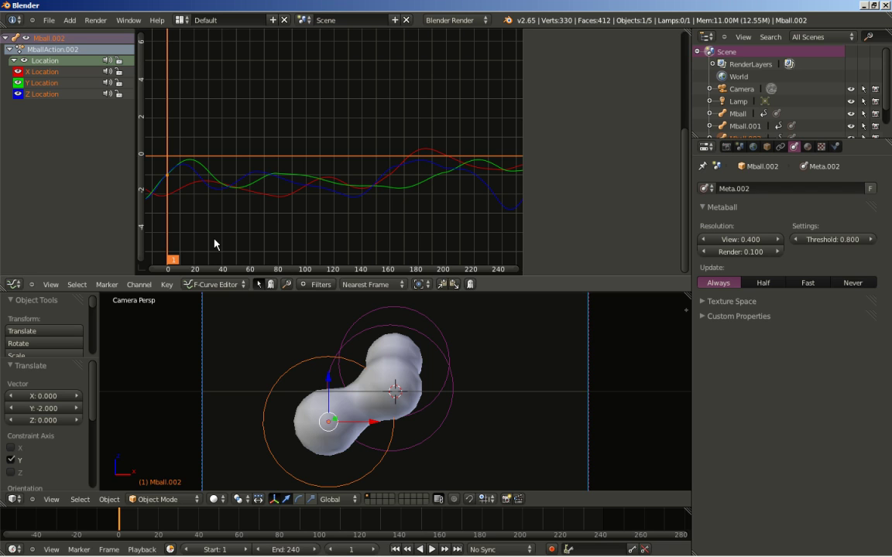
key(g)
key(x)
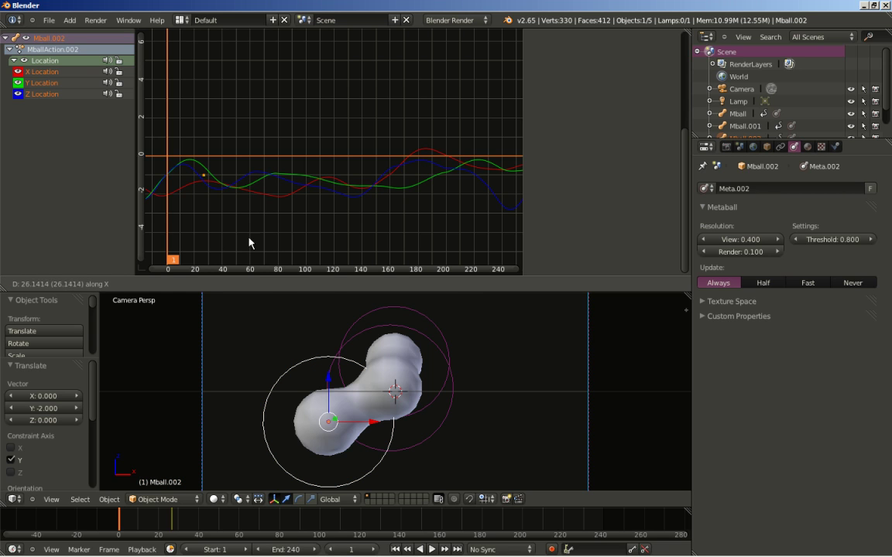
key(Escape)
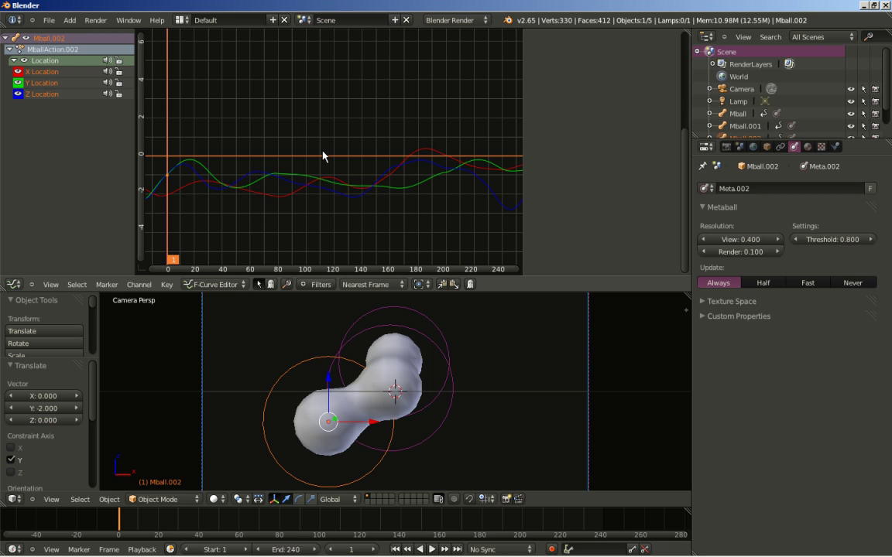
Set the new metaball's X Location Noise modifier to a scale of 20 and a strength of 2.
click(48, 72)
key(n)
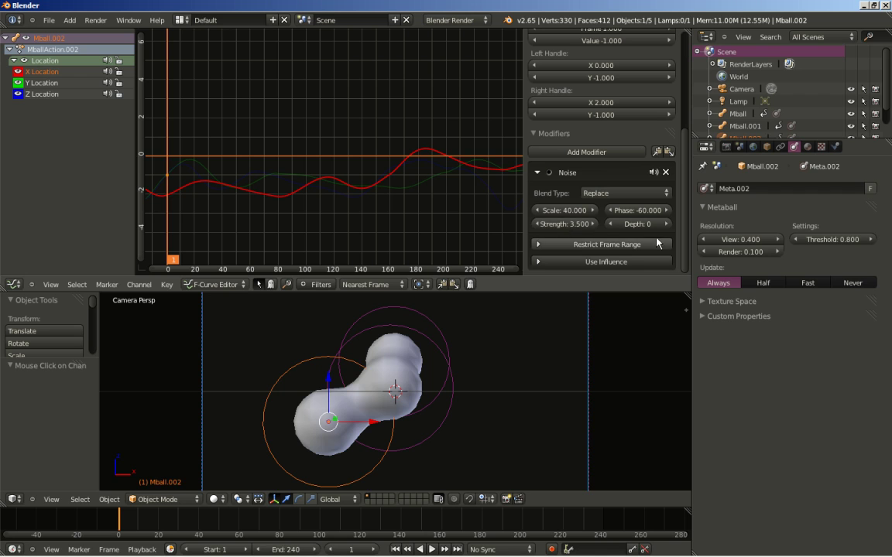
click(563, 213)
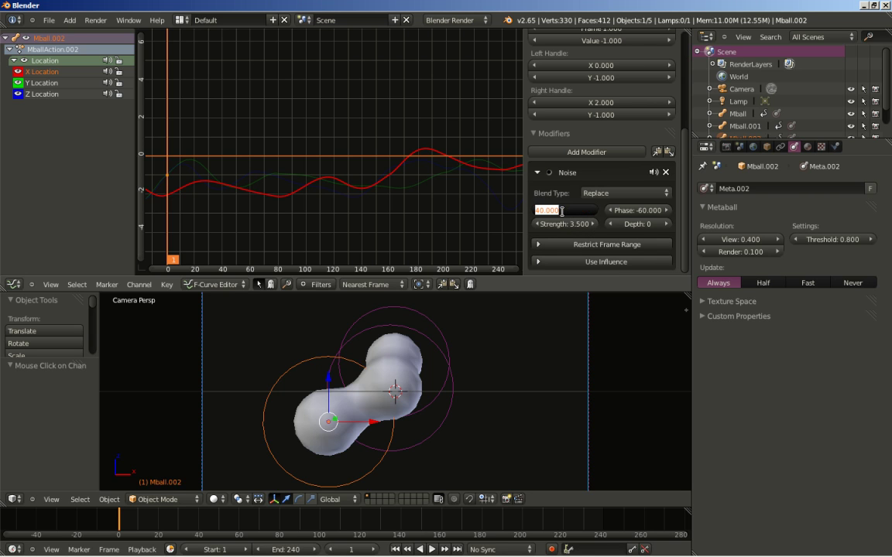
text(20)
key(Return)
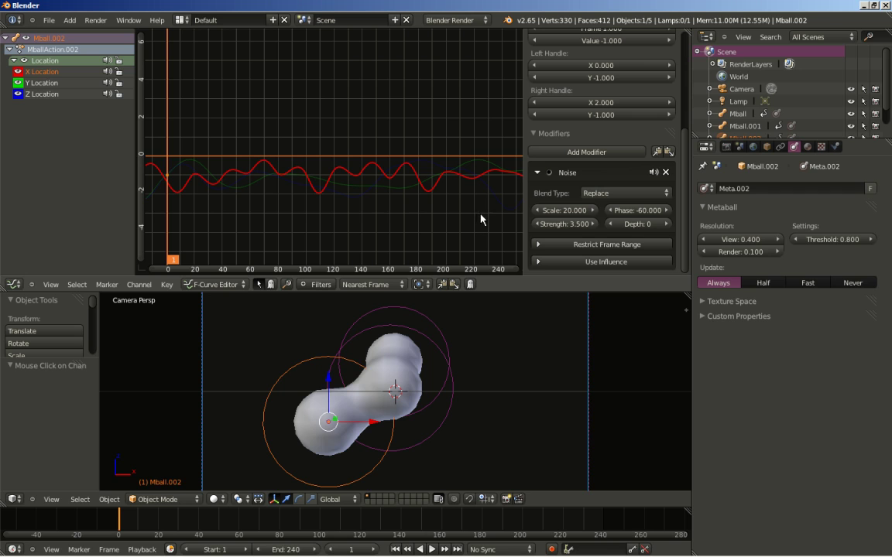
click(566, 223)
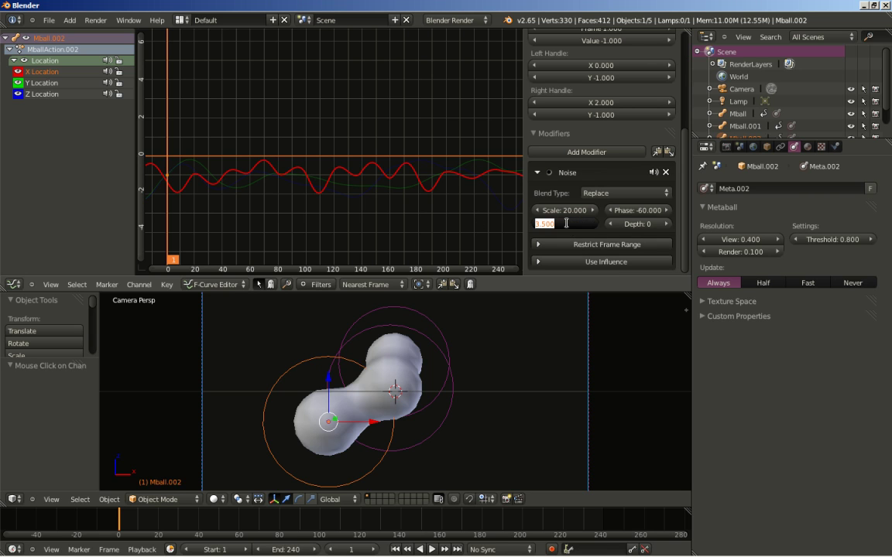
text(2)
key(Return)
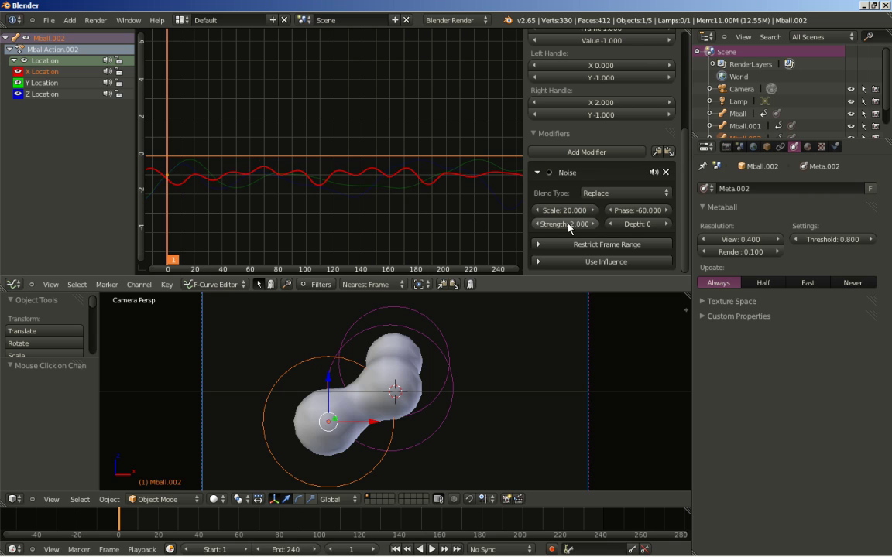
Shift the X Location Noise modifier's phase to about -87.
mouse_move(624, 211)
mouse_down()
mouse_move(612, 213)
mouse_move(614, 223)
mouse_up()
click(636, 213)
key(BackSpace)
key(Escape)
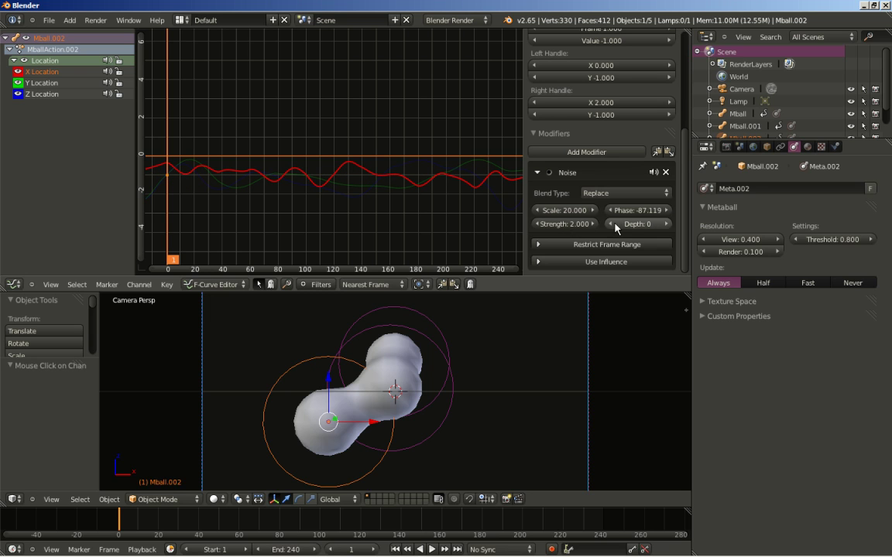
Set the new metaball's Y Location Noise modifier to a strength of 7 and a scale of 50.
click(42, 83)
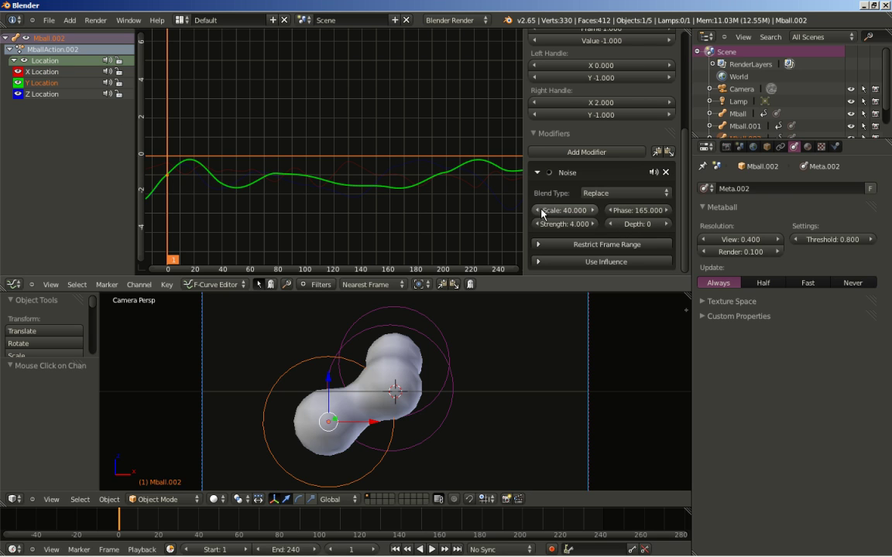
drag(554, 230, 565, 231)
click(563, 225)
text(7)
key(Return)
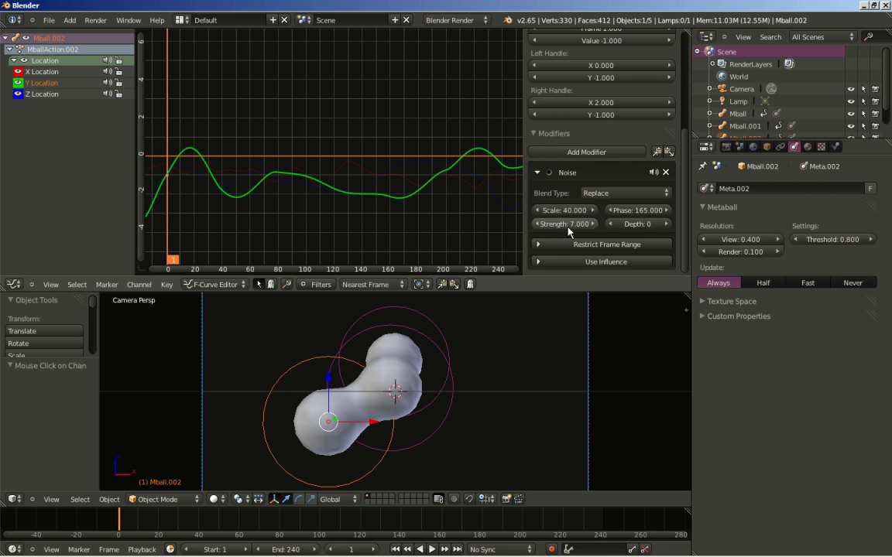
click(564, 211)
text(50)
key(Return)
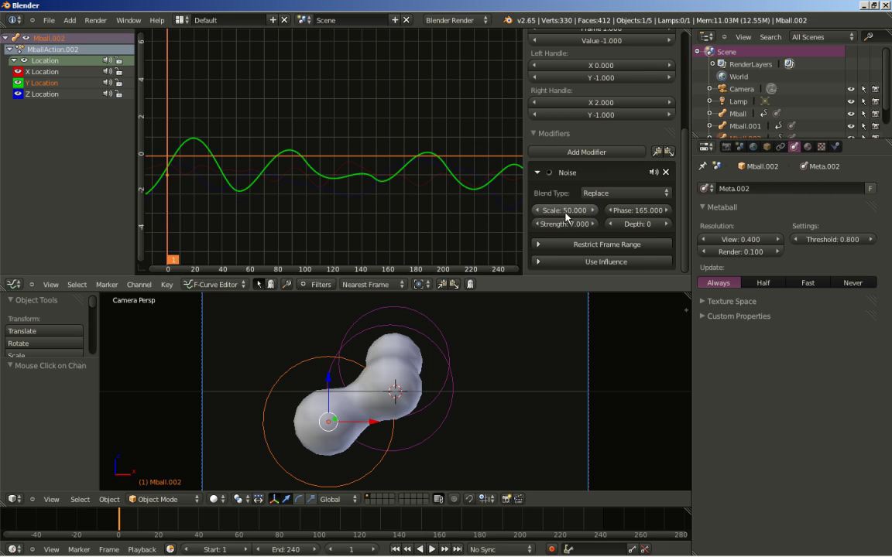
Set the Y Location Noise modifier's phase to 90, and play the animation to check how the three metaballs move.
drag(639, 210, 610, 216)
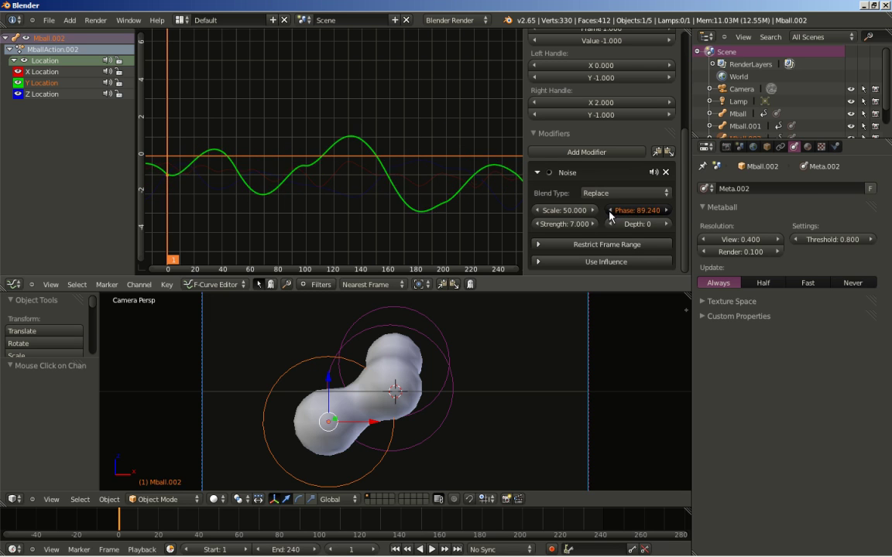
click(610, 215)
text(90)
key(Return)
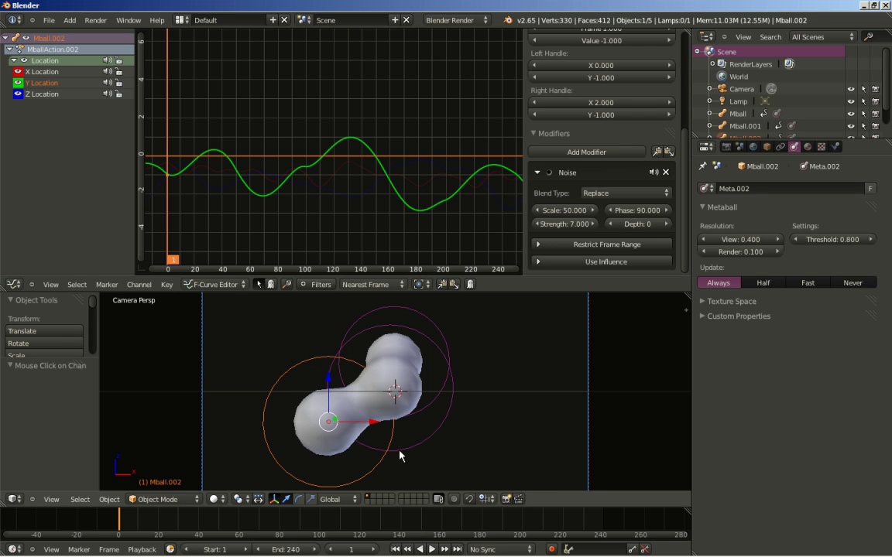
click(433, 550)
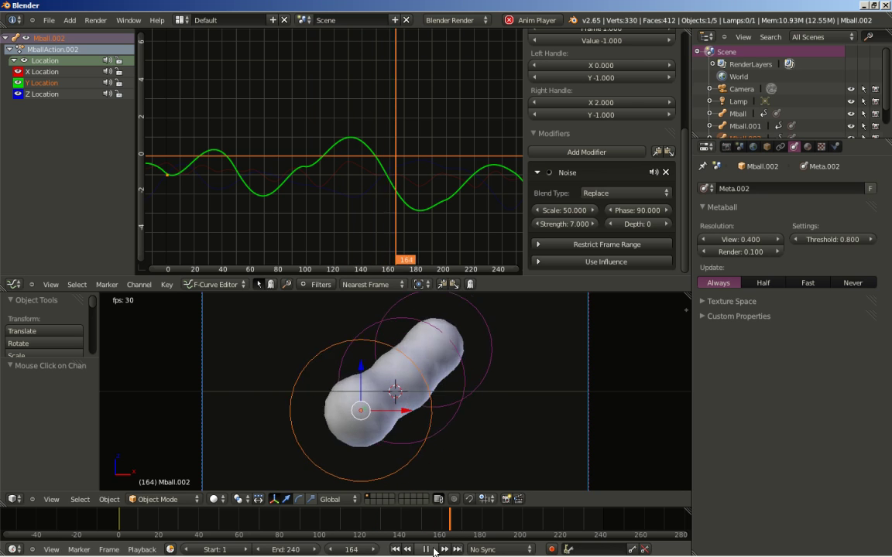
click(432, 550)
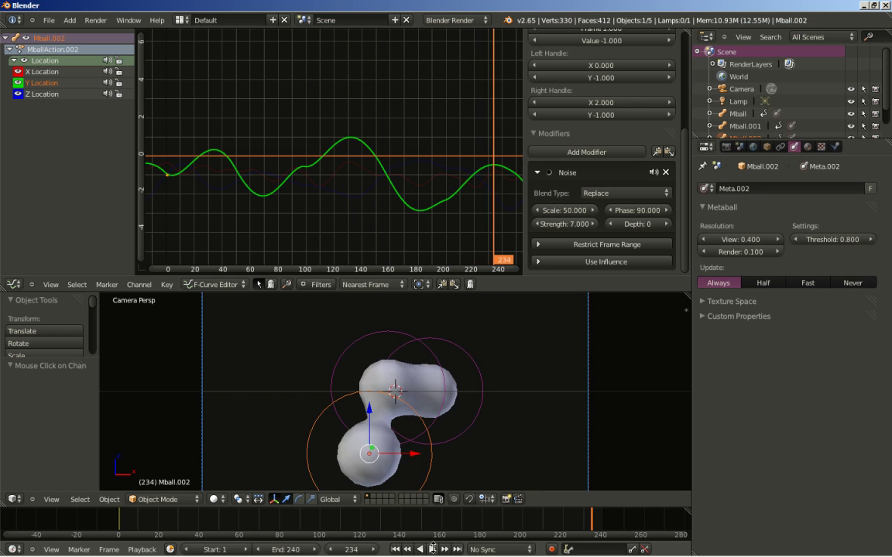
Extend the scene's render frame range to end at frame 600.
click(726, 146)
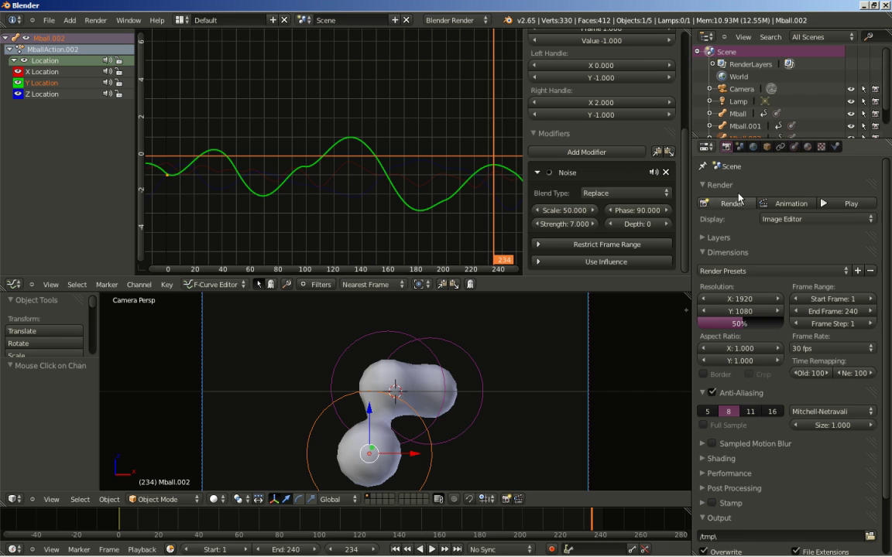
click(835, 311)
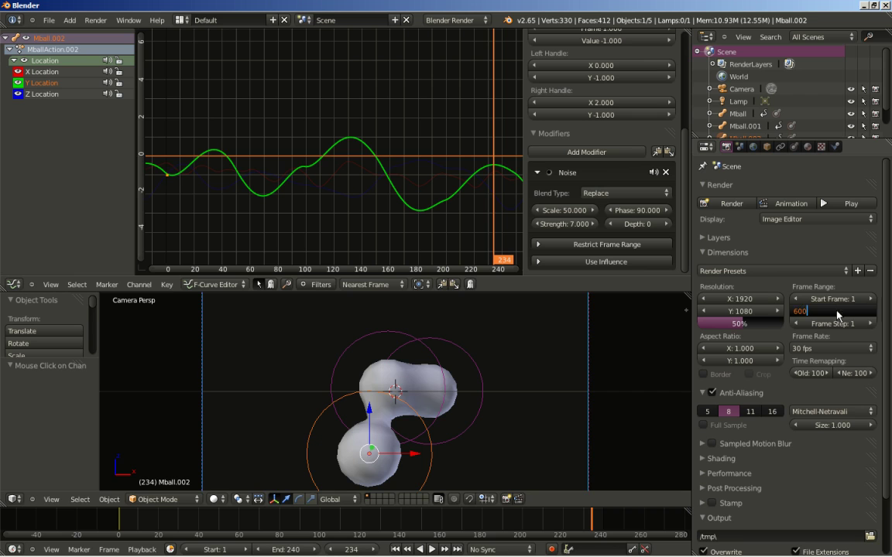
key(Return)
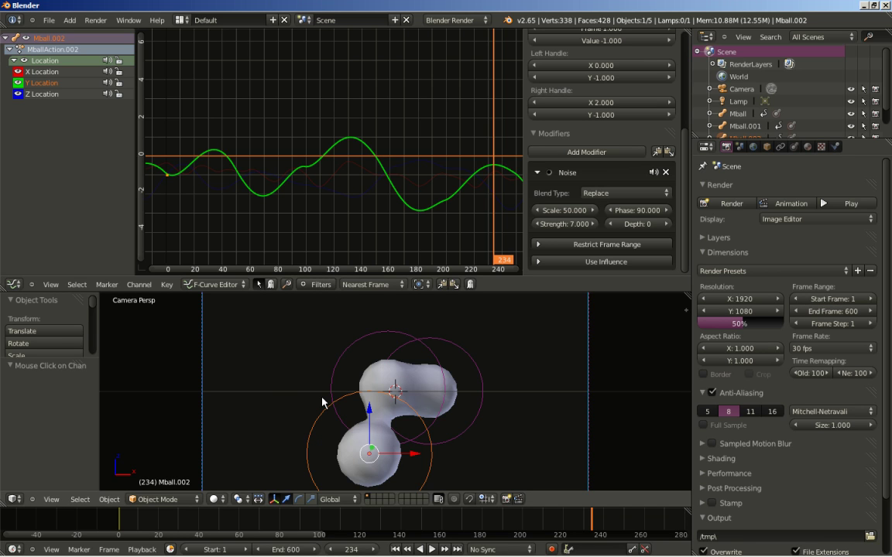
Duplicate the selected lower metaball and move the copy's location keyframes up by 3 along the Graph Editor's value axis.
key(shift+d)
click(285, 369)
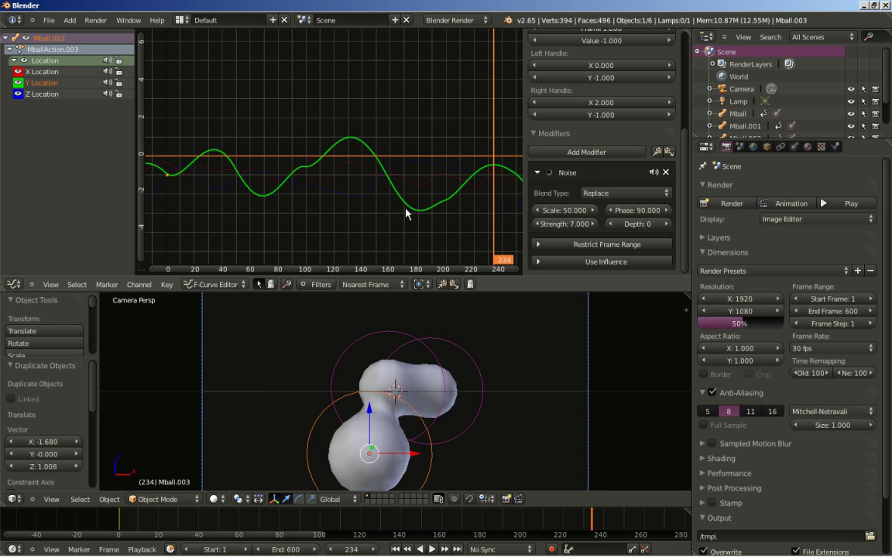
key(g)
key(y)
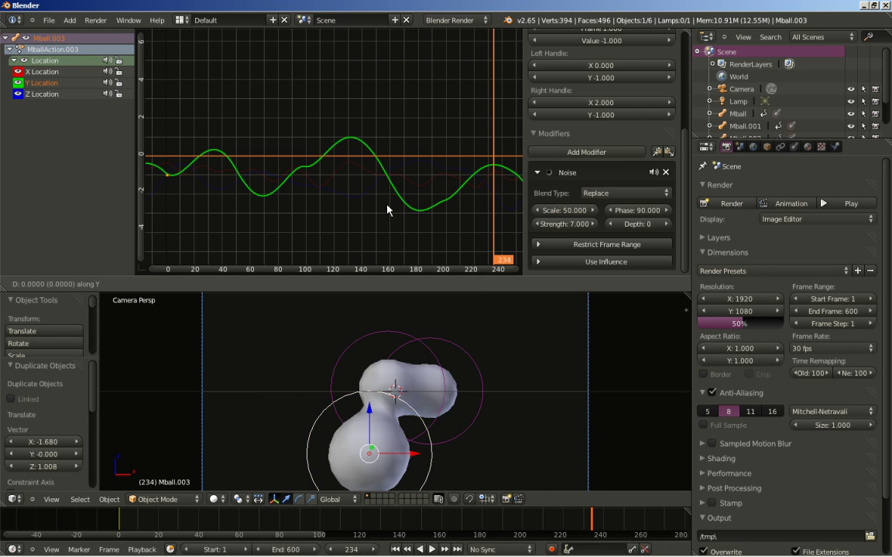
click(387, 158)
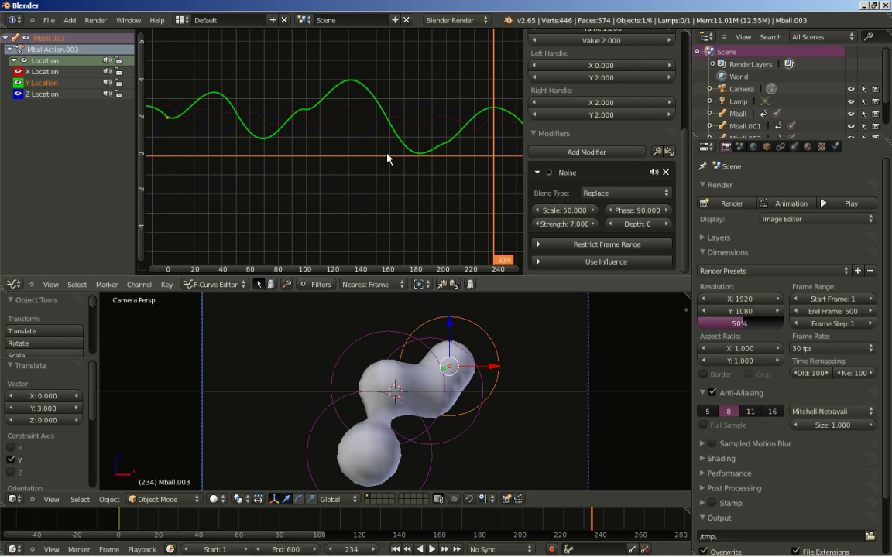
Set the fourth metaball's Y Location Noise modifier to a scale of 60 and a strength of 4.
drag(567, 213, 583, 215)
click(562, 214)
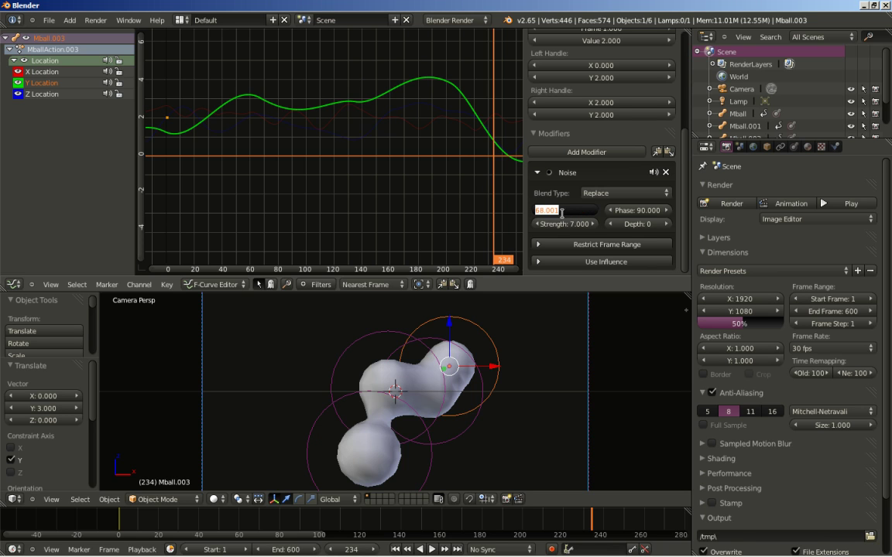
text(60)
key(Return)
click(569, 223)
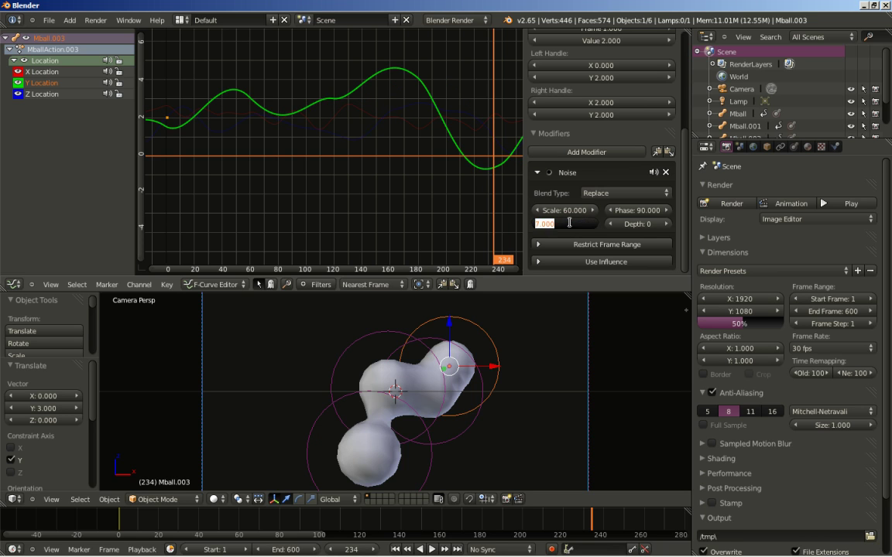
text(4)
key(Return)
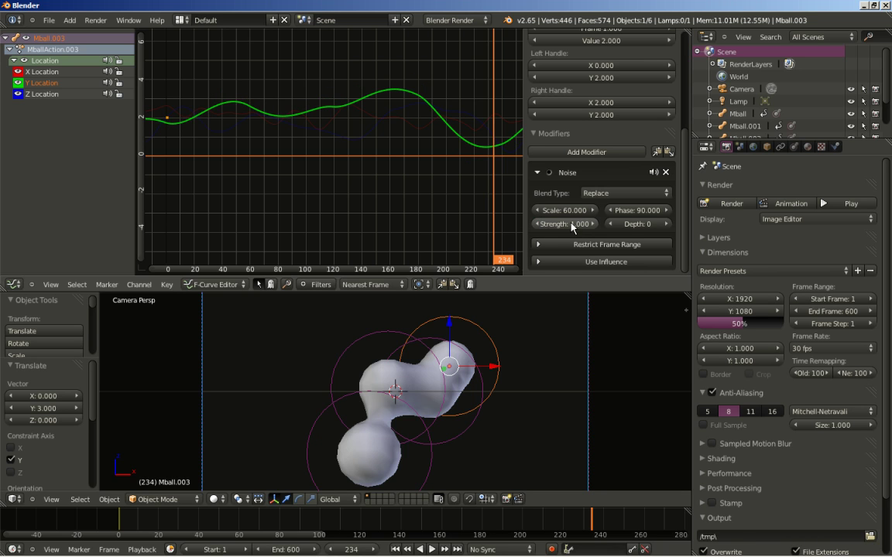
Set the fourth metaball's Y Location Noise phase to 30.
drag(617, 213, 640, 214)
click(639, 213)
text(30)
key(Return)
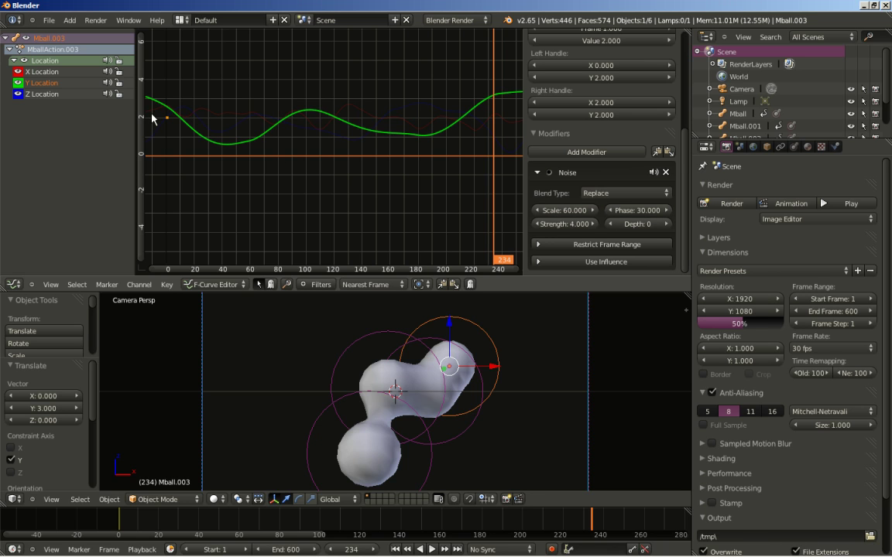
Set the fourth metaball's X Location Noise modifier to a scale of 40, a strength of 5 and a phase of -20.
click(37, 74)
click(564, 210)
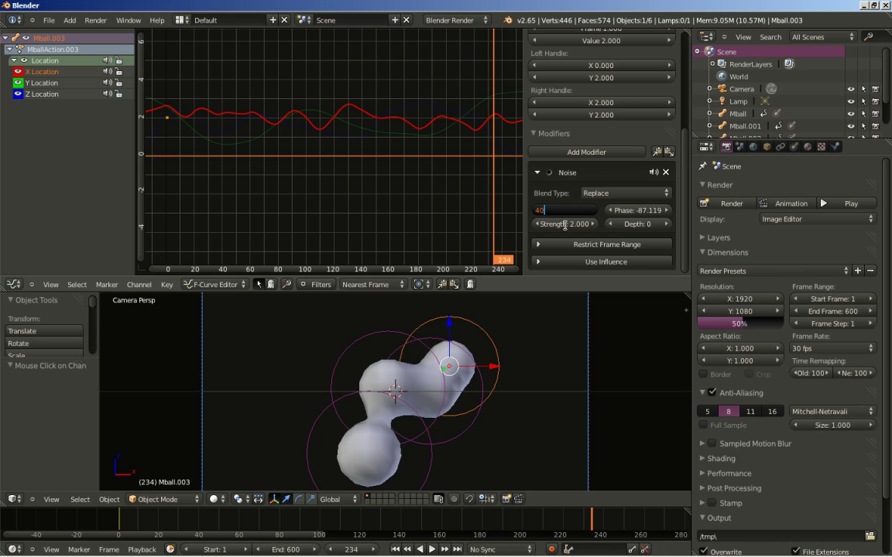
text(40)
key(Return)
click(569, 227)
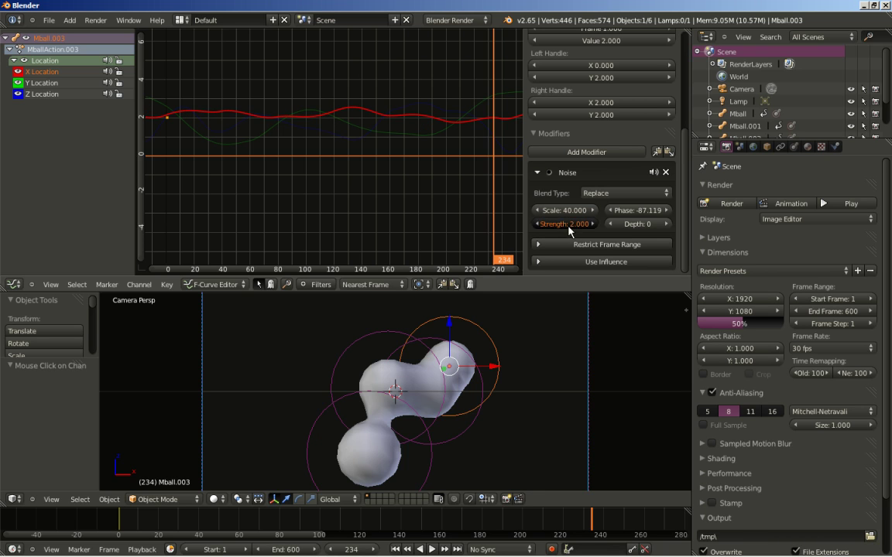
text(5)
key(Return)
click(639, 213)
text(-20)
key(Return)
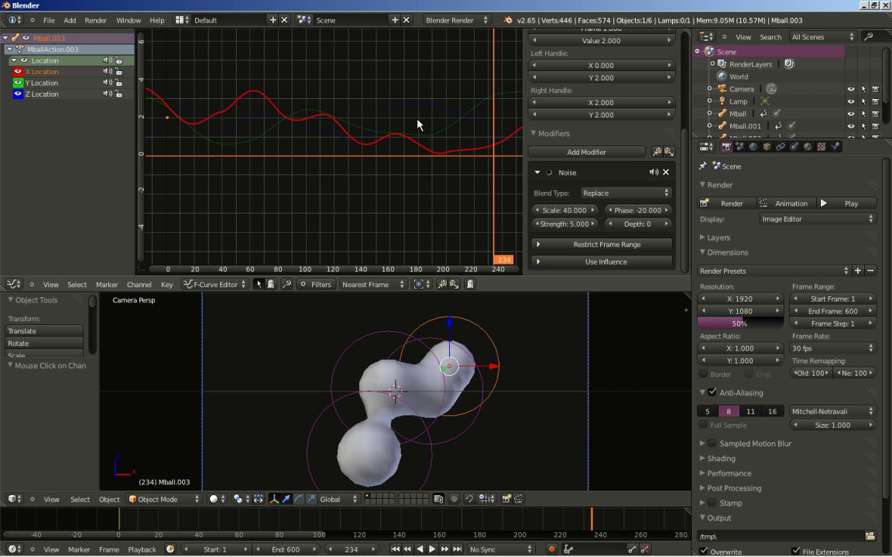
Set the fourth metaball's Z Location Noise modifier to a scale of 50, a phase of 120 and a strength of 6.
click(54, 95)
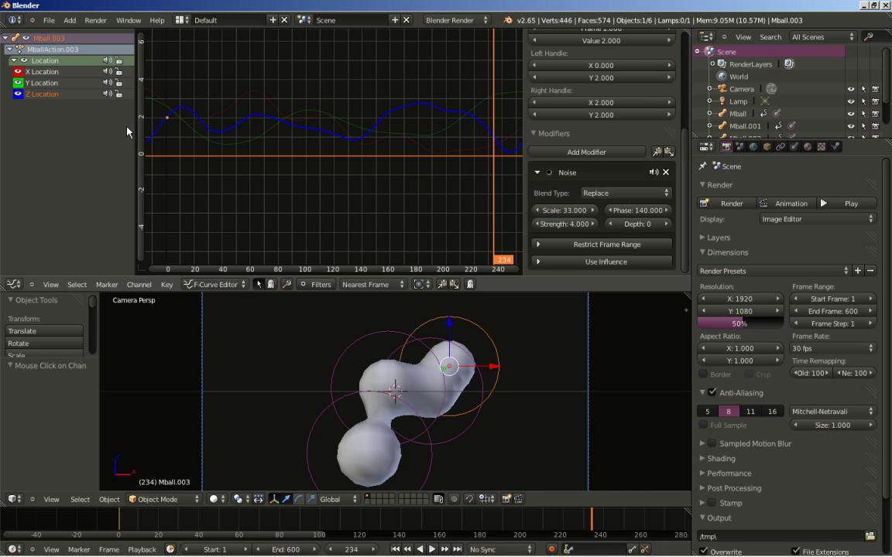
click(563, 214)
text(50)
key(Return)
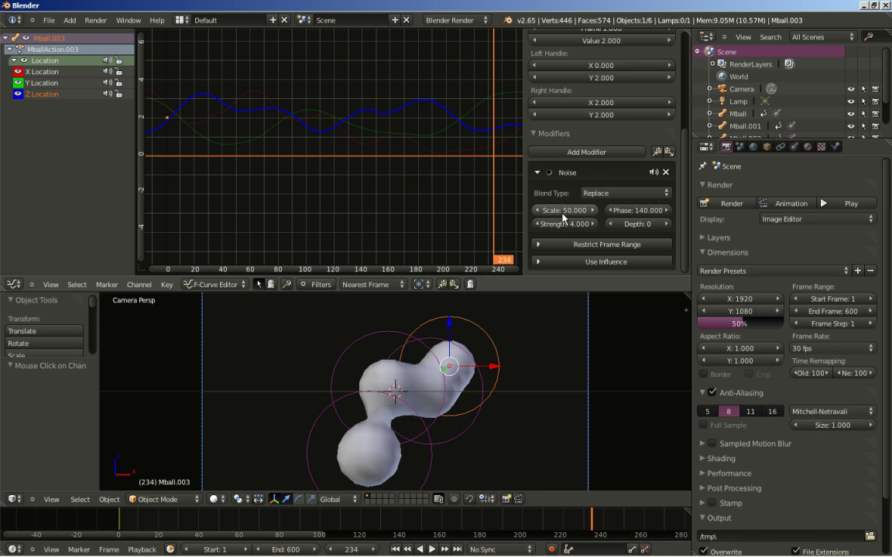
click(634, 211)
text(120)
key(Return)
click(569, 224)
text(6)
key(Return)
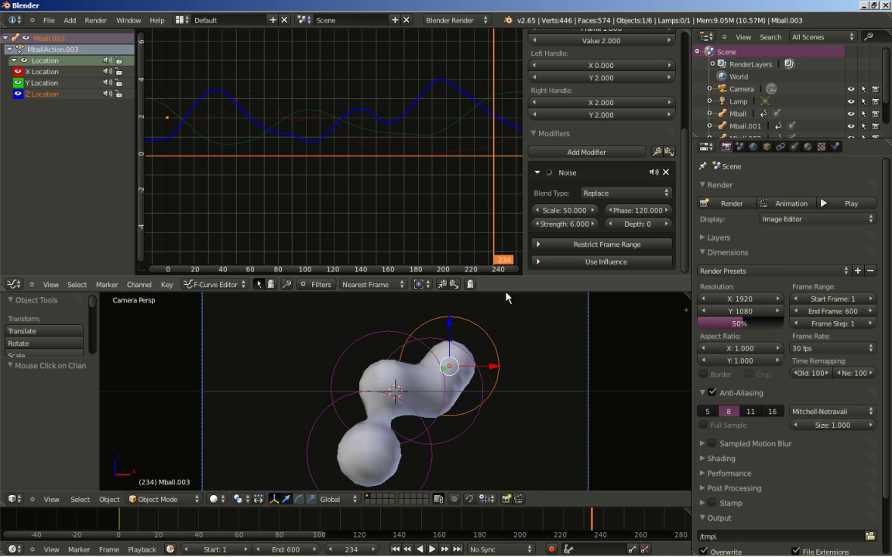
Play the animation from frame 1 to check the four metaballs' motion, and examine how the Z Location curve extends over time.
click(396, 548)
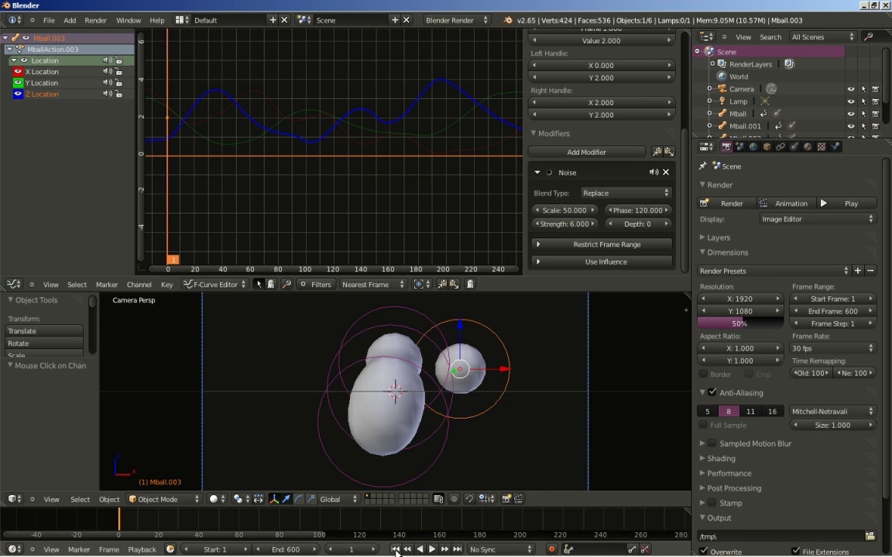
click(431, 549)
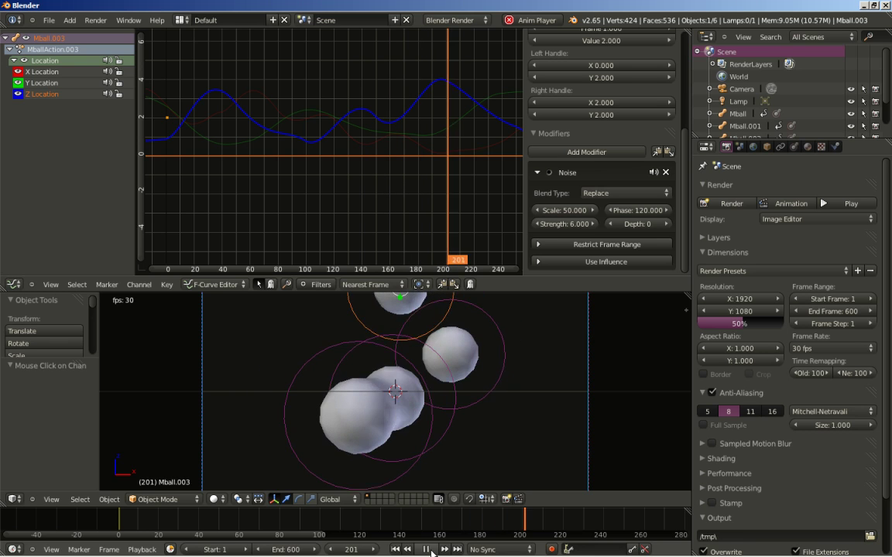
click(426, 549)
scroll(422, 200, down, 3)
scroll(422, 200, down, 8)
scroll(422, 201, down, 5)
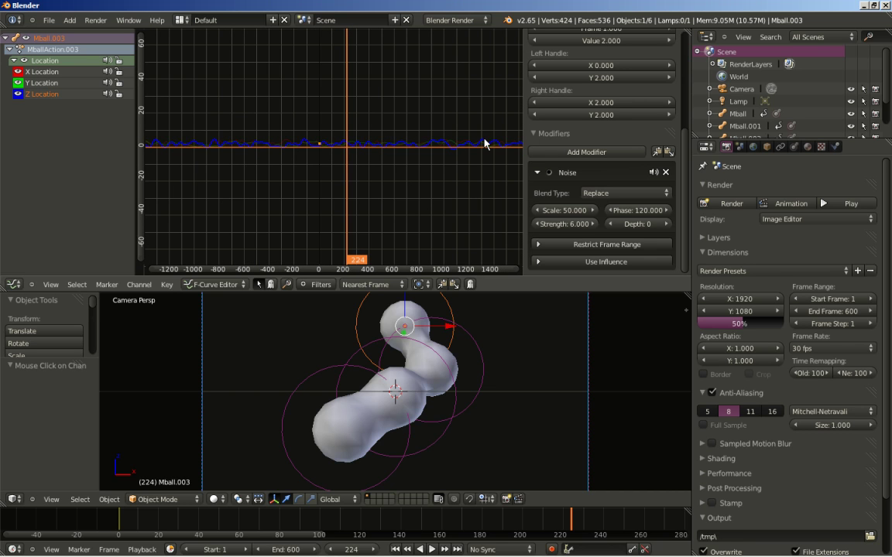
scroll(404, 176, up, 8)
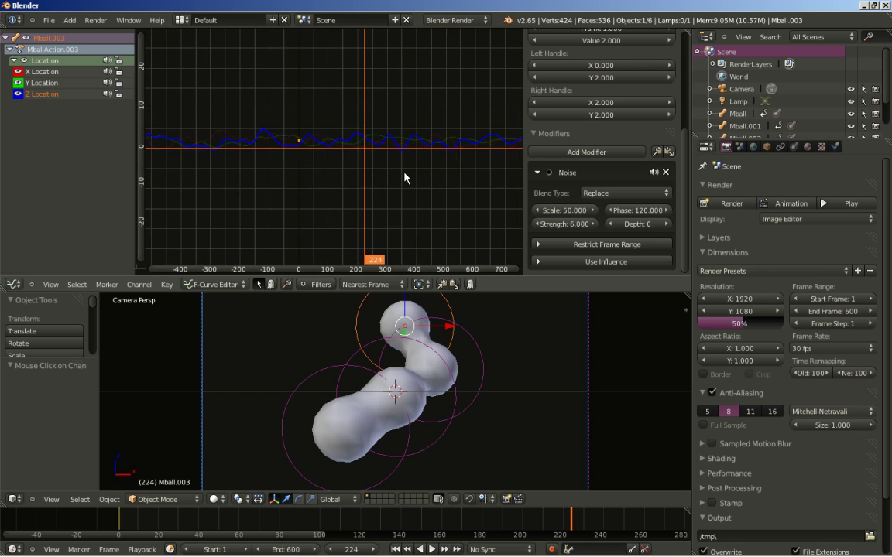
scroll(404, 177, up, 6)
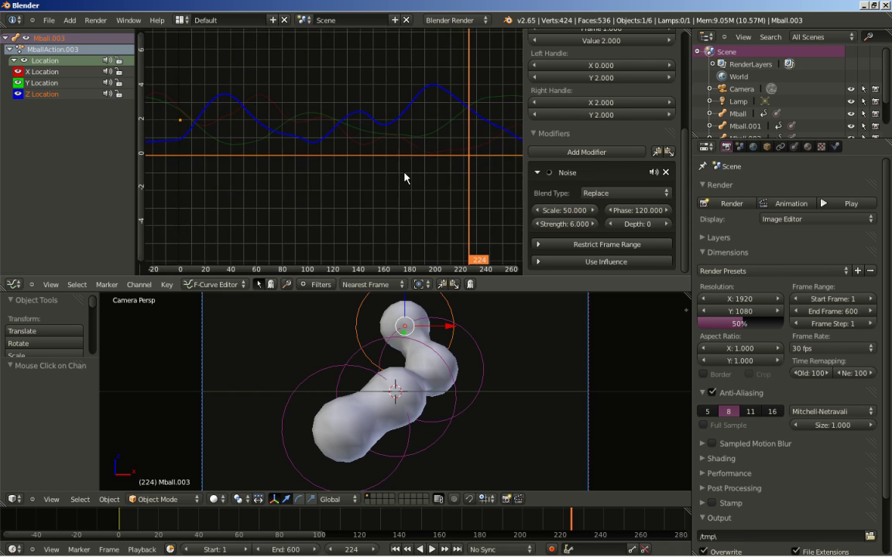
scroll(404, 177, down, 2)
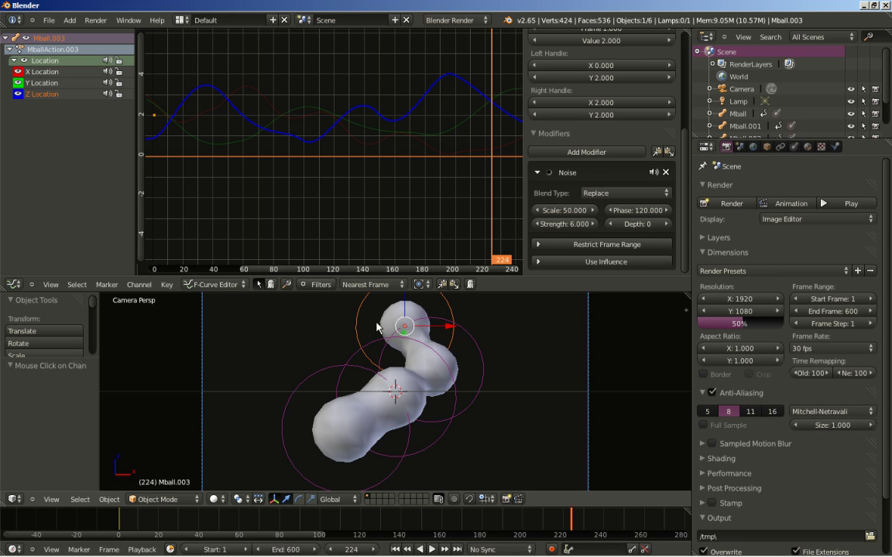
Duplicate the fourth metaball and set the copy's Z Location Noise modifier to a scale of 30 and a phase of 75.
key(shift+d)
right_click(264, 323)
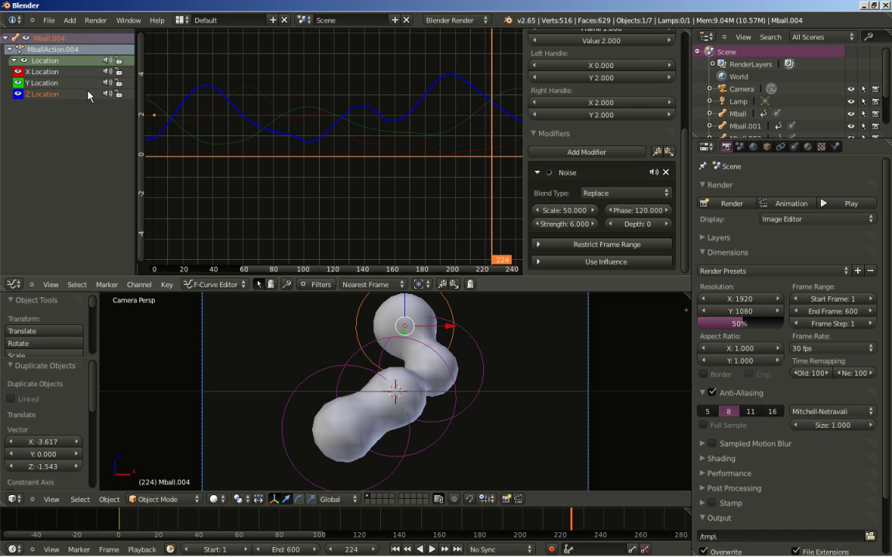
click(563, 213)
text(30)
key(Return)
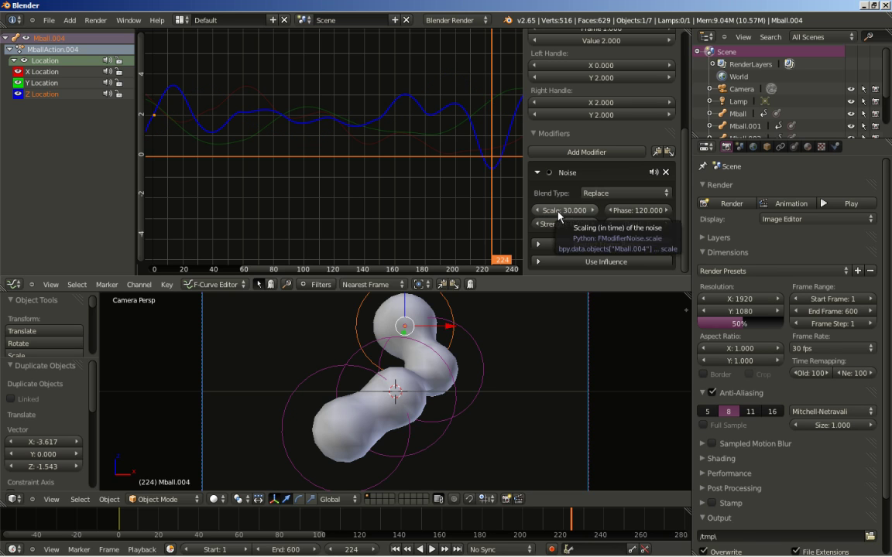
drag(624, 213, 626, 214)
click(628, 214)
text(75)
key(Return)
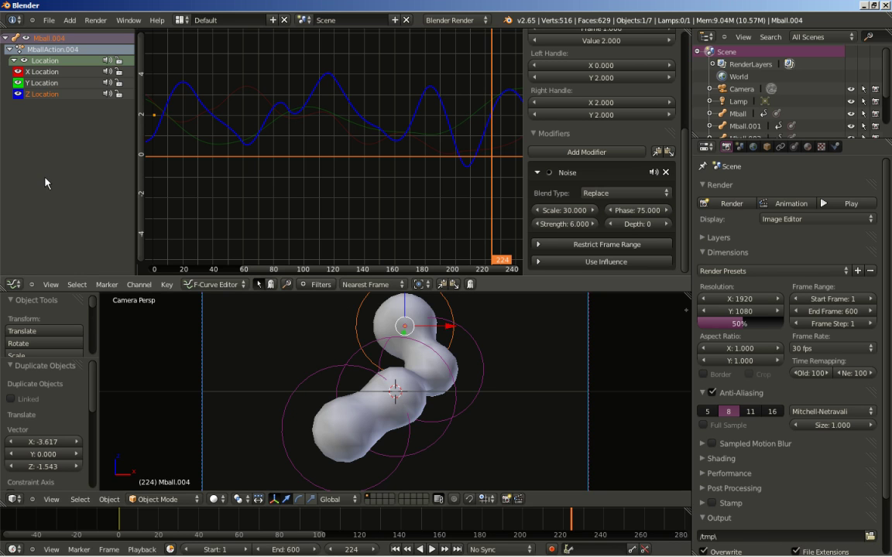
Set the fifth metaball's Y Location Noise modifier to a scale of 40 and a phase of 5.
click(40, 83)
click(562, 212)
text(40)
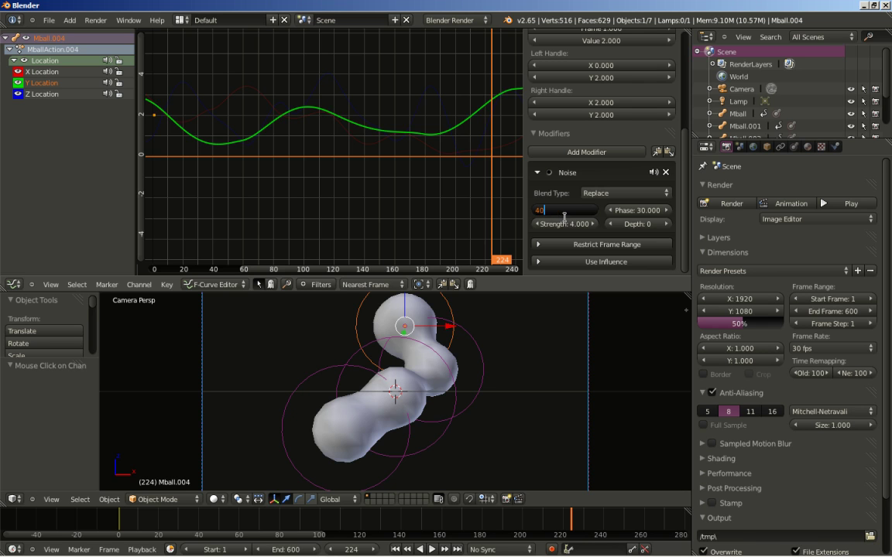
key(Return)
mouse_move(639, 212)
mouse_down()
mouse_move(628, 212)
mouse_move(640, 219)
mouse_up()
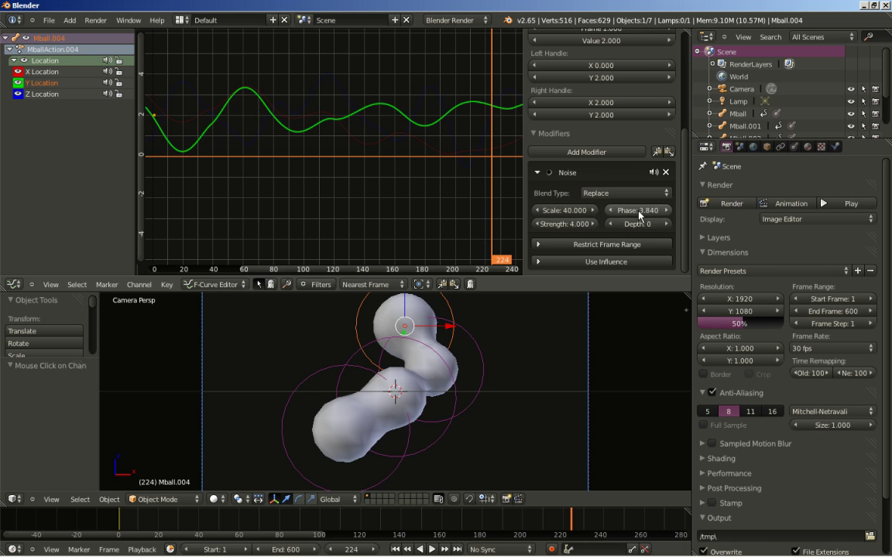
click(636, 210)
text(5)
key(Return)
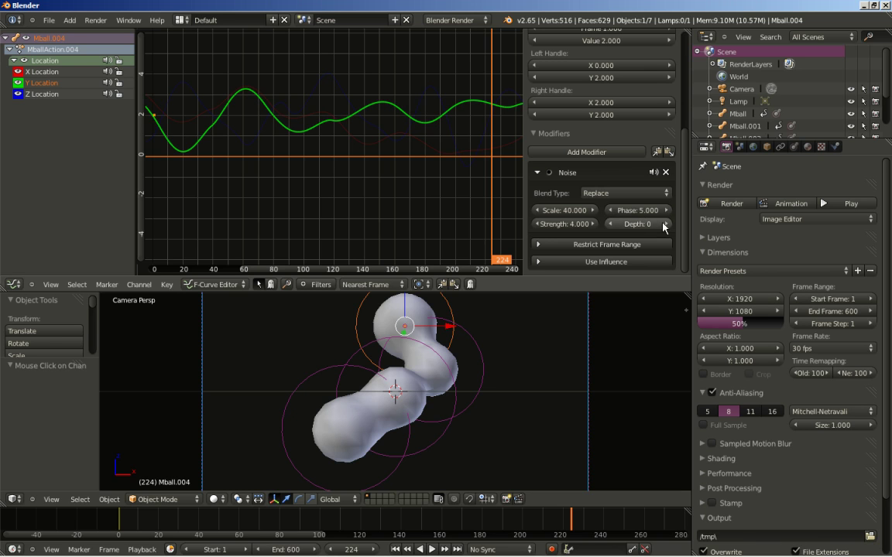
Set the fifth metaball's X Location Noise modifier to a phase of 20, a scale of 60 and a strength of 4.
click(45, 72)
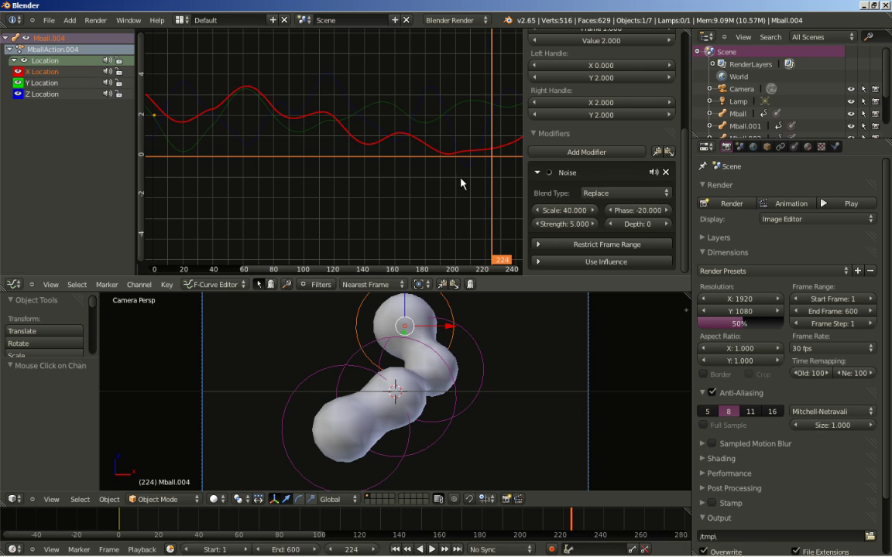
click(634, 211)
text(20)
key(Return)
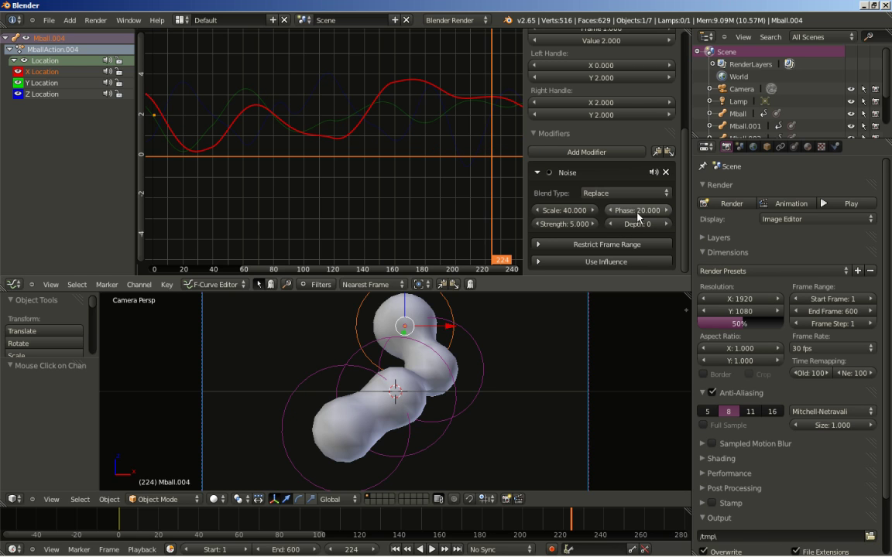
click(563, 210)
text(60)
key(Return)
click(572, 224)
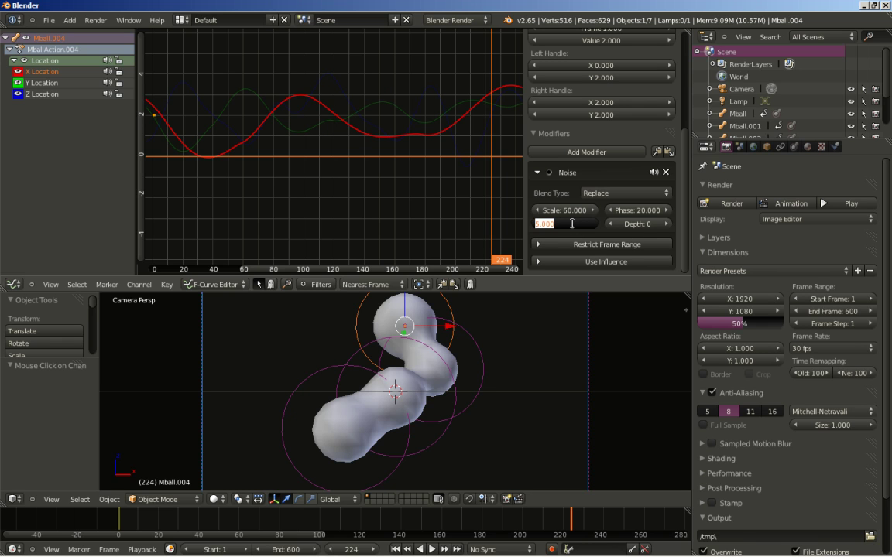
text(4)
key(Return)
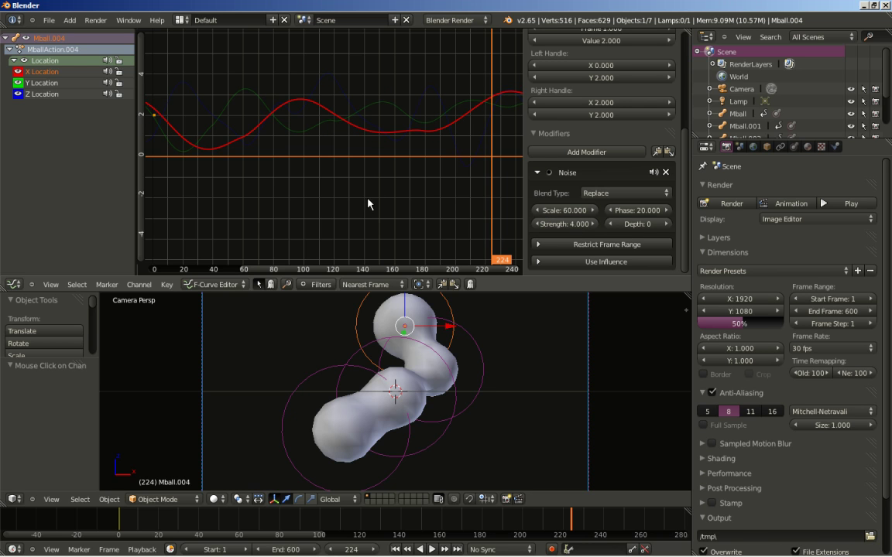
Play the animation from the first frame to check the five metaballs' motion, and scrub to frame 217.
key(shift+Left)
click(432, 549)
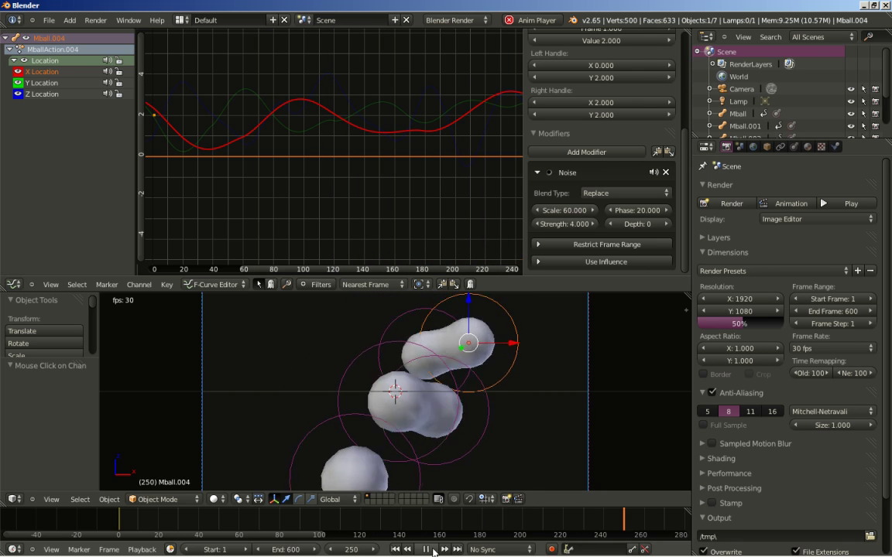
click(433, 550)
drag(654, 524, 558, 531)
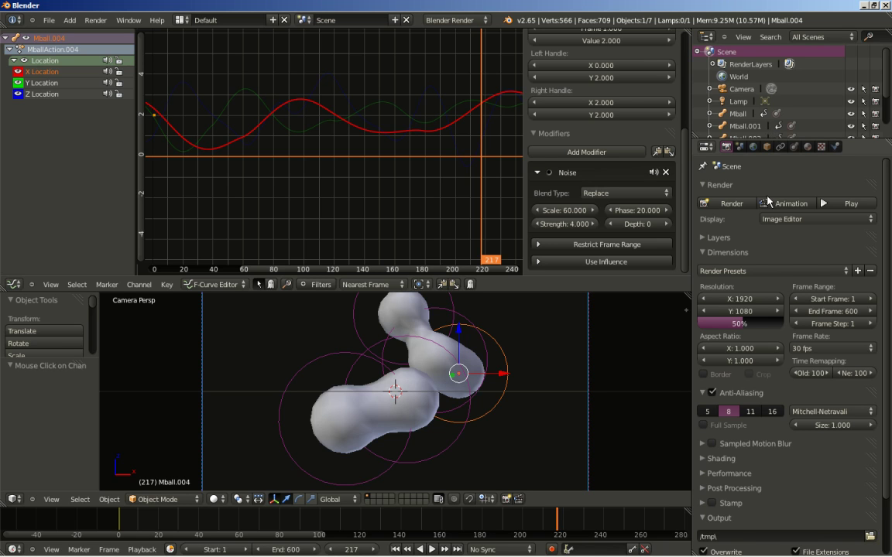
Change the world's horizon color to white.
click(752, 148)
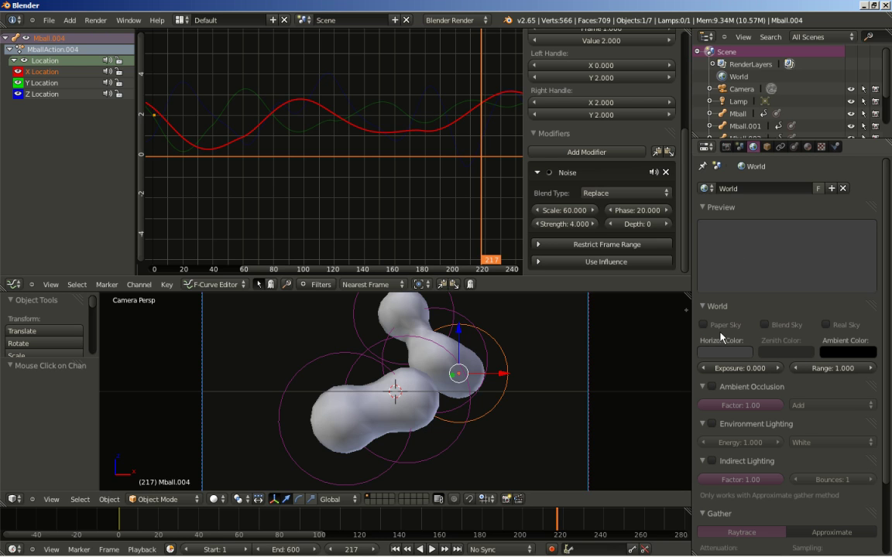
click(706, 357)
click(806, 195)
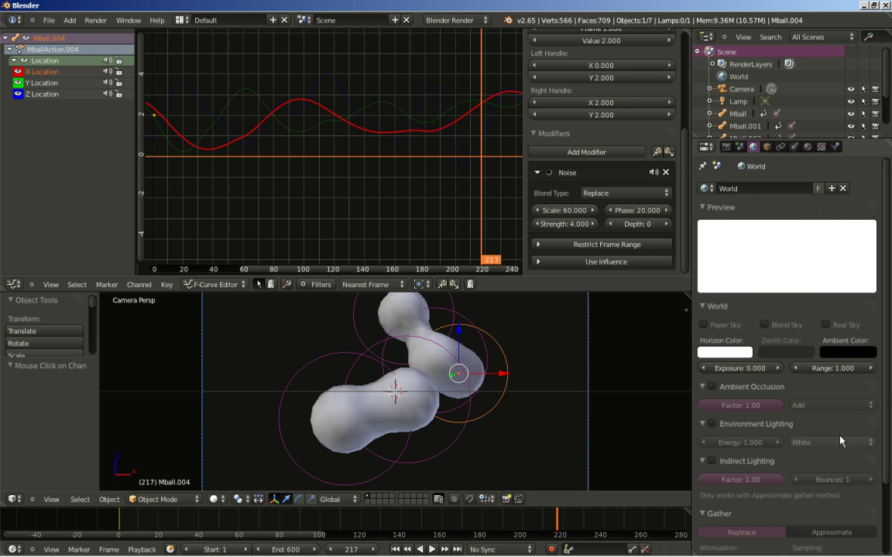
Enable white environment lighting with an energy of 0.4 and raise the raytrace gather samples to 6.
click(712, 423)
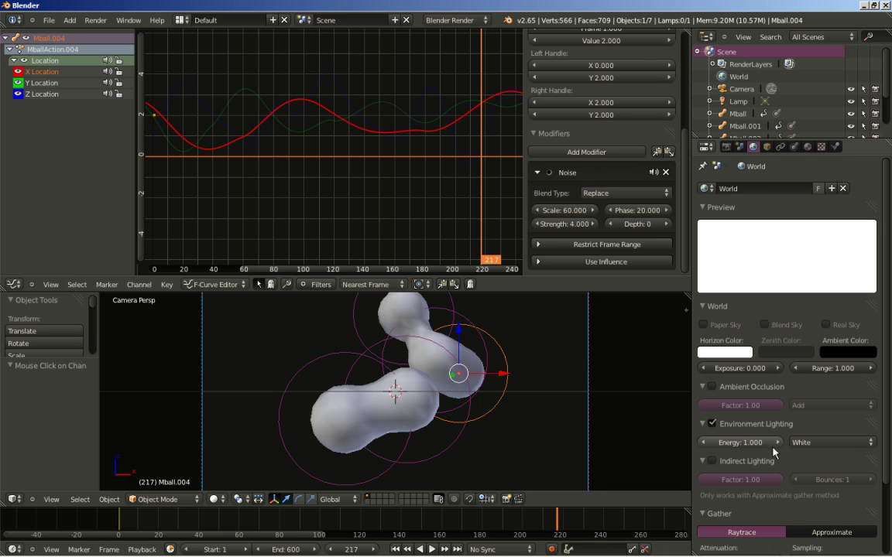
click(732, 442)
text(0.4)
key(Return)
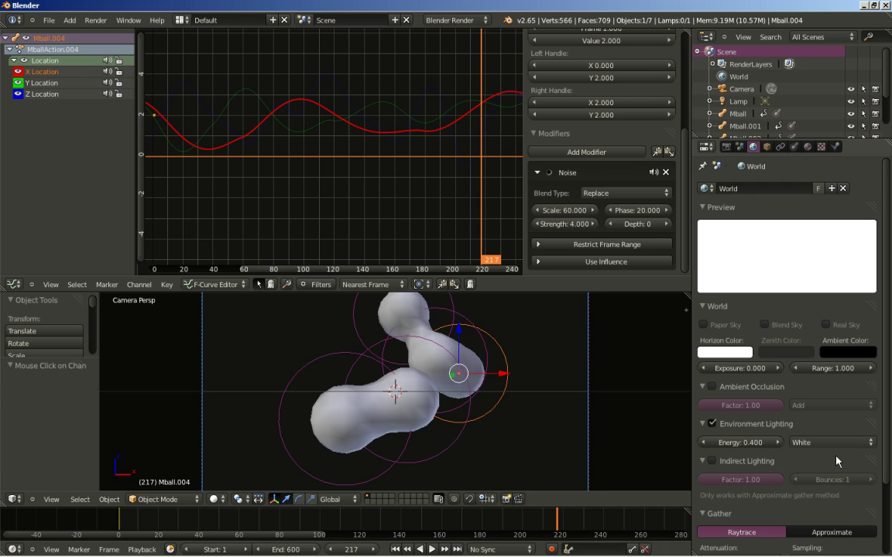
scroll(837, 461, down, 3)
click(871, 489)
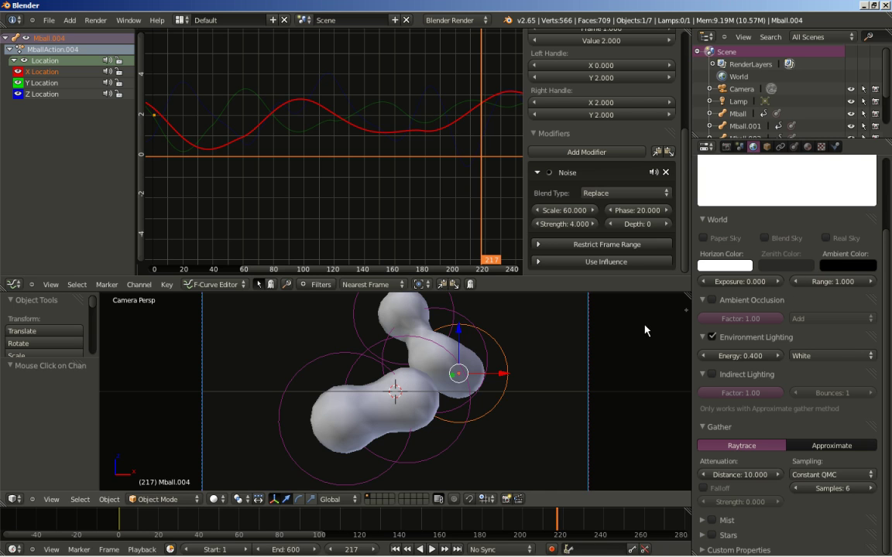
Render frame 217 and enlarge the image view to examine the whole result.
click(725, 146)
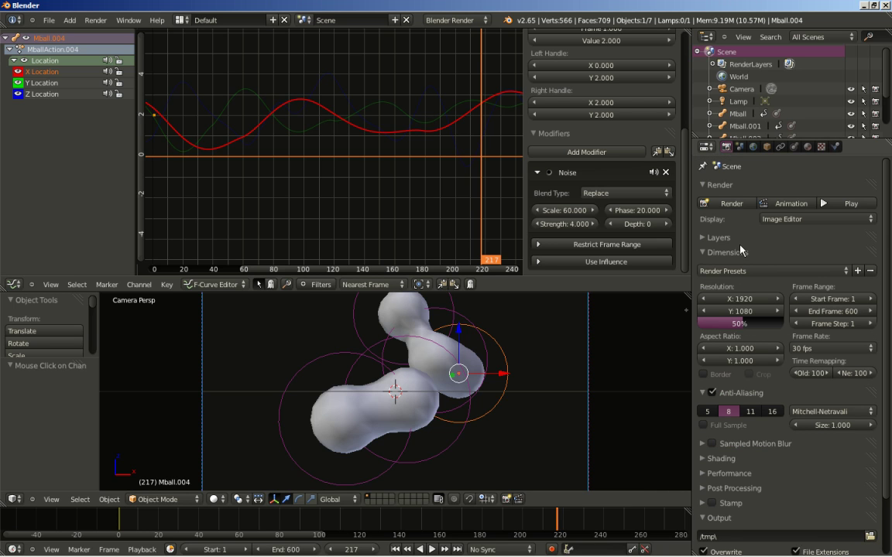
click(732, 205)
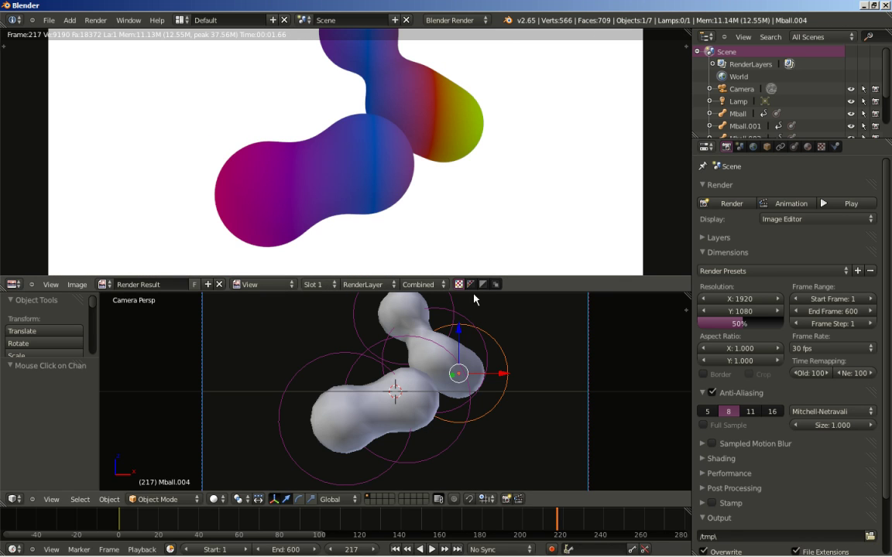
drag(464, 277, 472, 435)
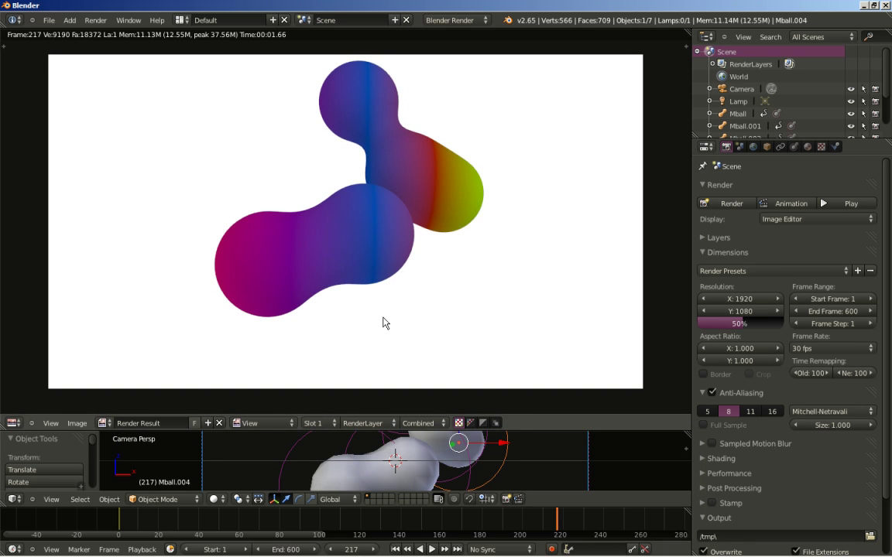
Restore the Graph Editor beside a taller 3D view and duplicate the fifth metaball.
key(shift+F6)
key(Home)
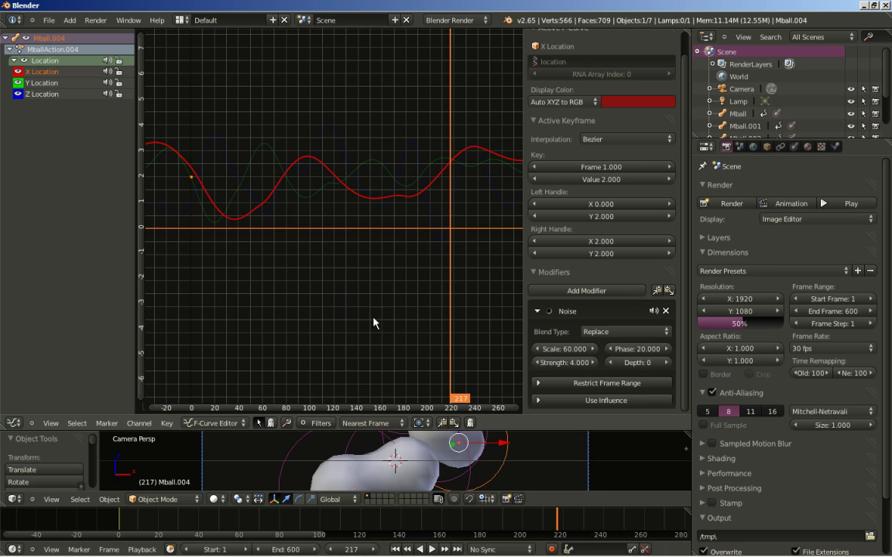
drag(408, 431, 408, 218)
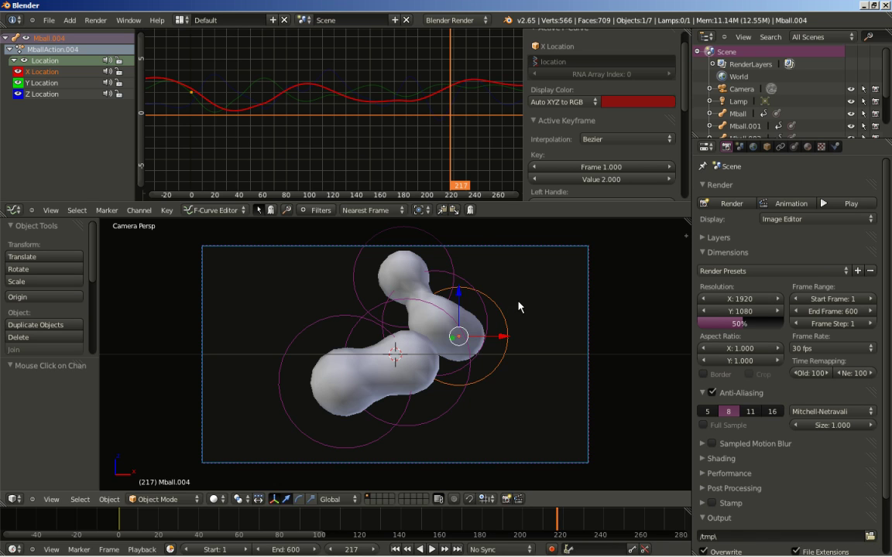
key(shift+d)
click(492, 288)
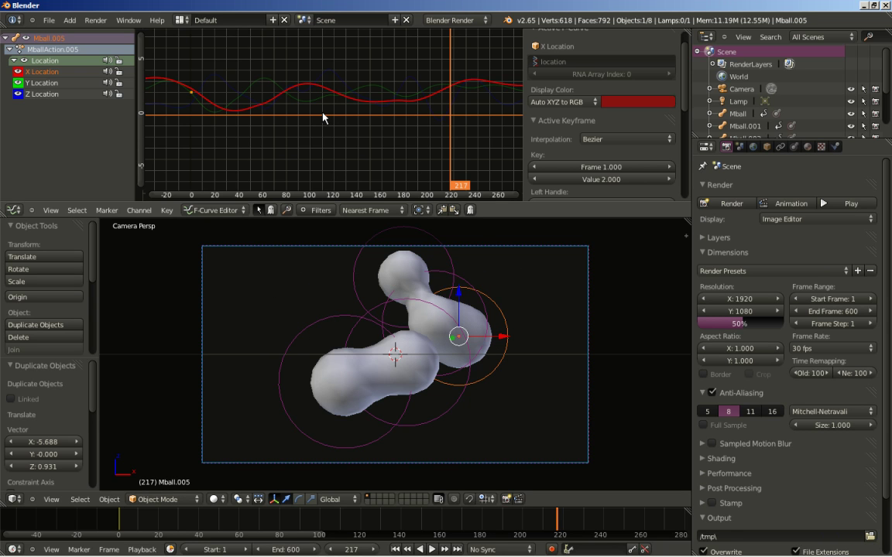
Lower the new metaball's location keyframes by 3 units in the Graph Editor.
key(g)
key(y)
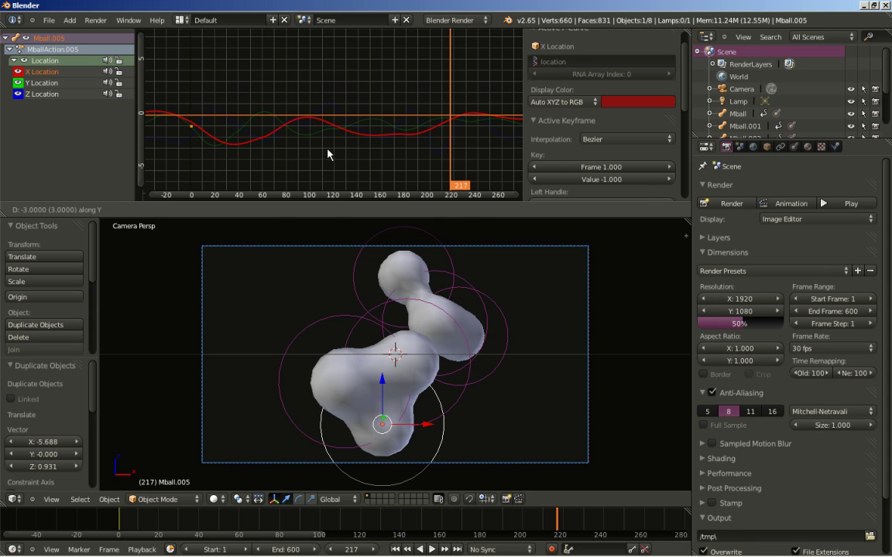
key(Return)
Set the new metaball's X Location Noise modifier to scale 30 and phase 600.
scroll(573, 163, down, 5)
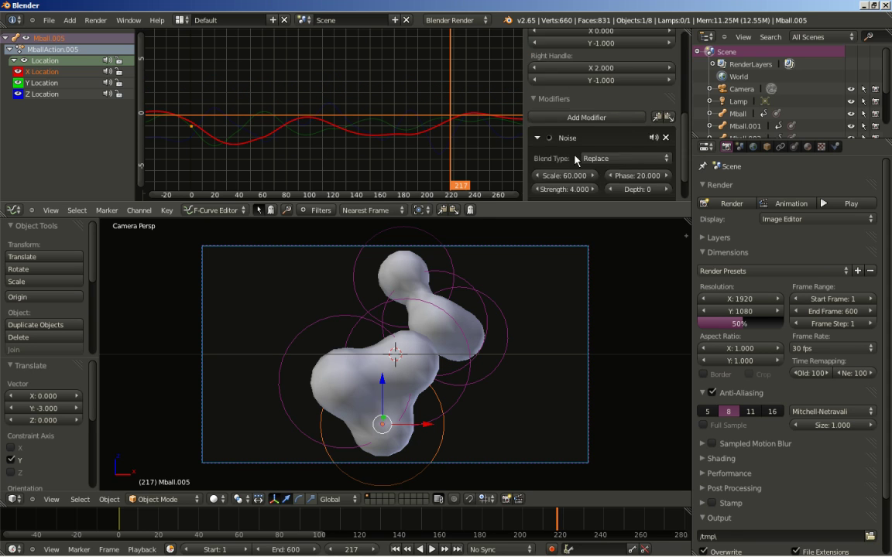
click(564, 135)
text(30)
key(Return)
click(635, 136)
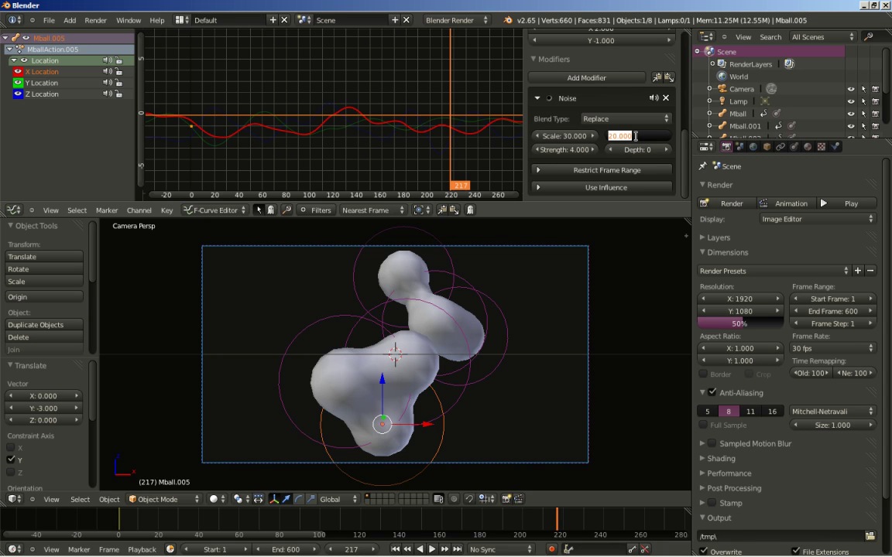
text(20)
key(Return)
click(639, 137)
text(600)
key(Return)
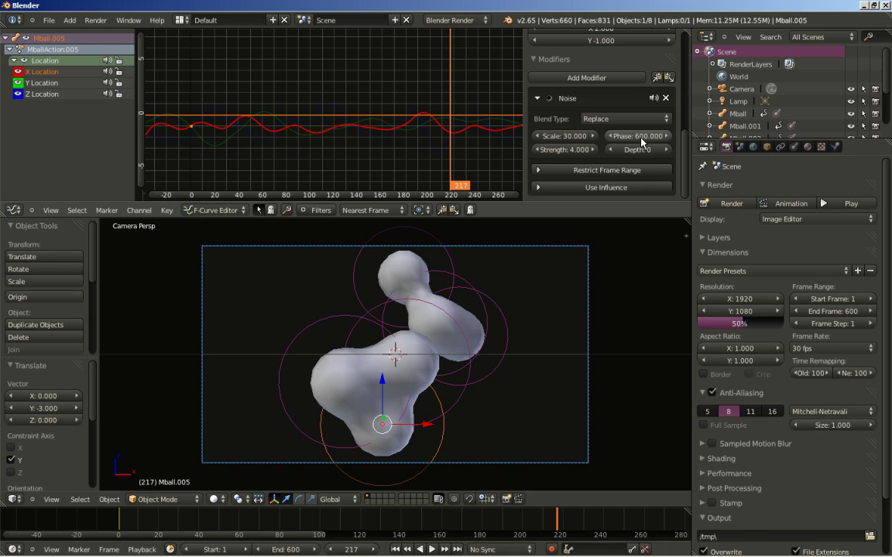
Set the new metaball's Y Location Noise modifier to scale 20, strength 5 and phase 15.
click(41, 85)
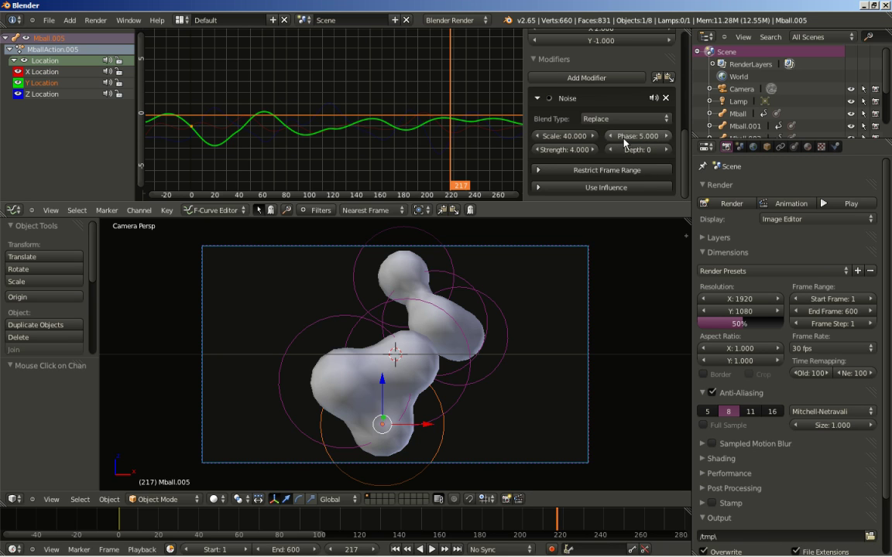
text(20)
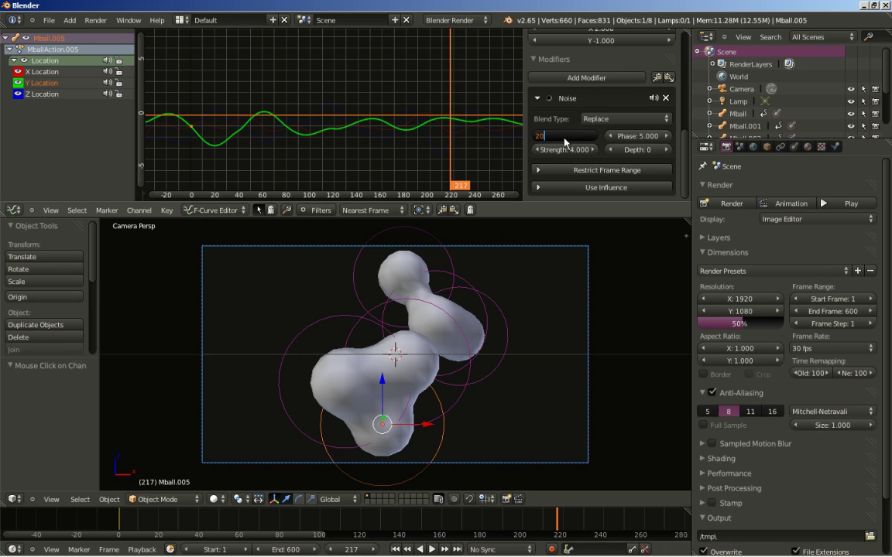
key(Return)
click(567, 149)
text(5)
key(Return)
click(642, 137)
text(10)
key(Return)
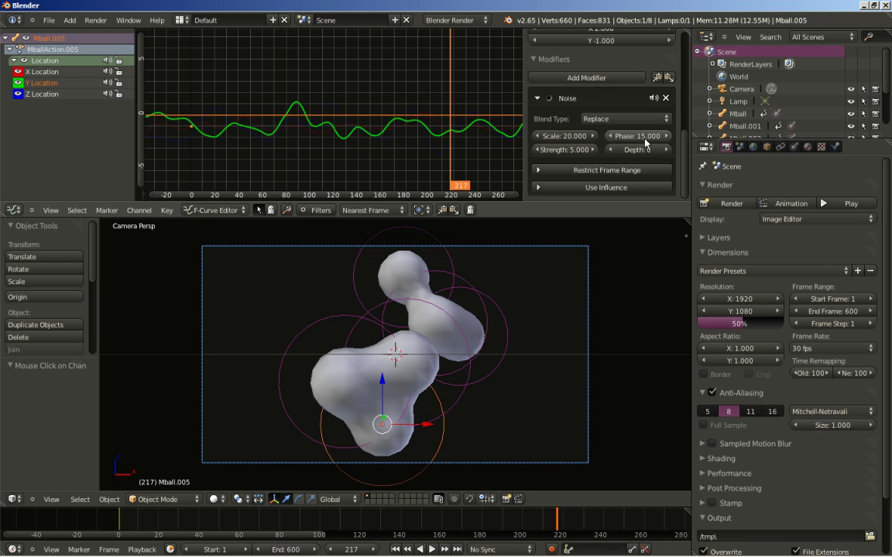
Reduce the strength of the new metaball's Z Location Noise modifier to 2.
click(58, 73)
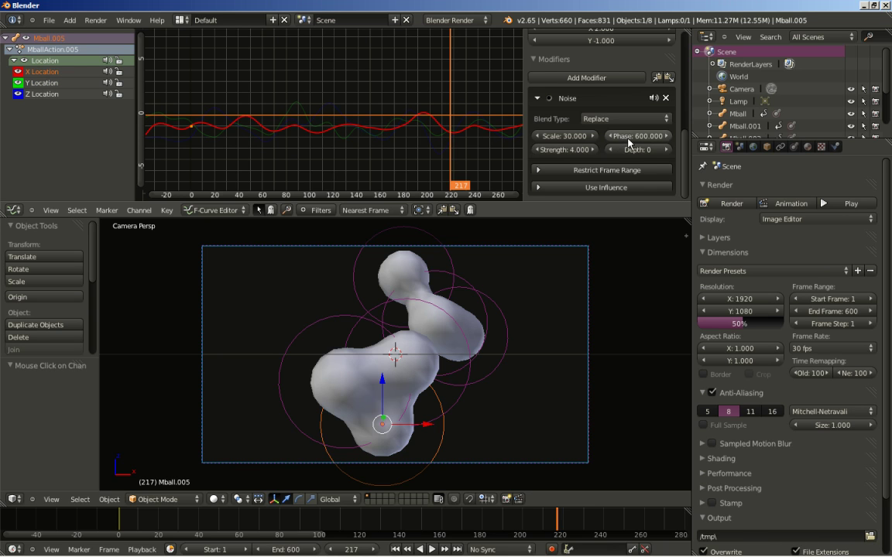
click(76, 94)
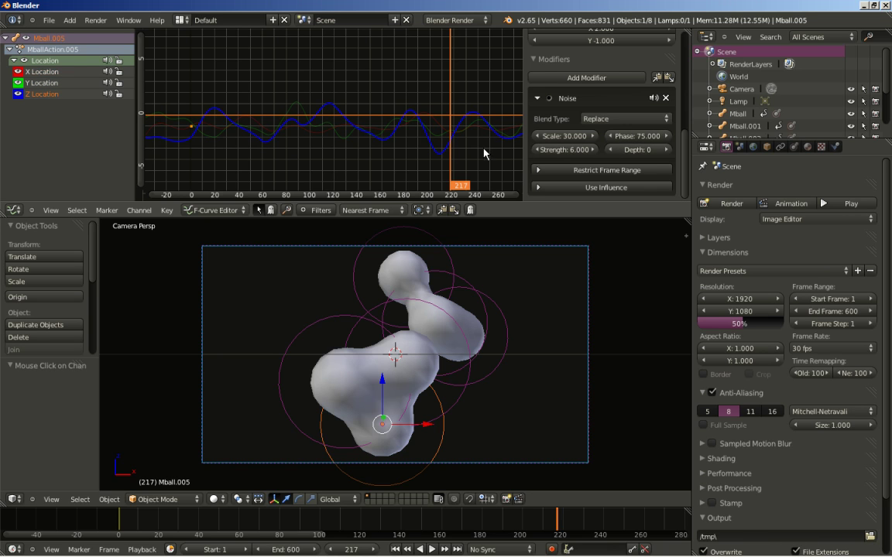
click(559, 153)
text(2)
key(Return)
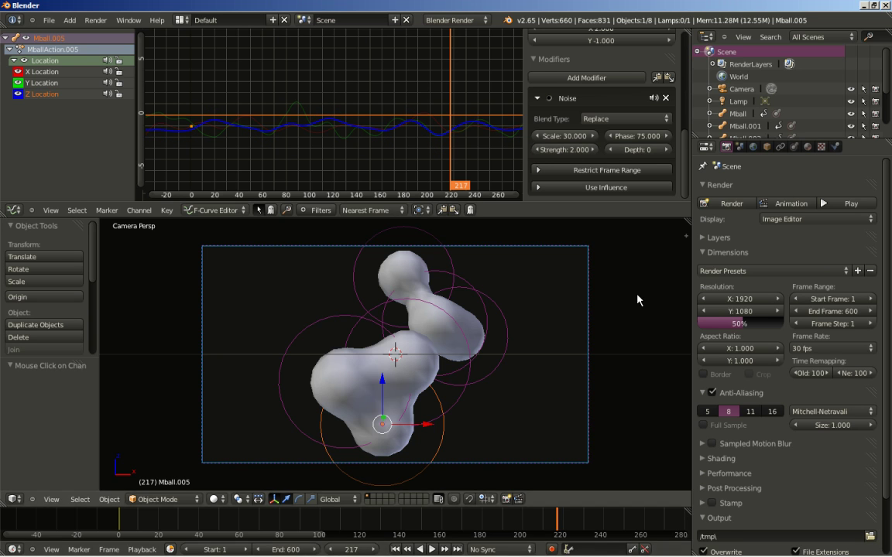
Render frame 217 with the added metaball, enlarge the image view to inspect it, and return to the 3D view.
click(731, 204)
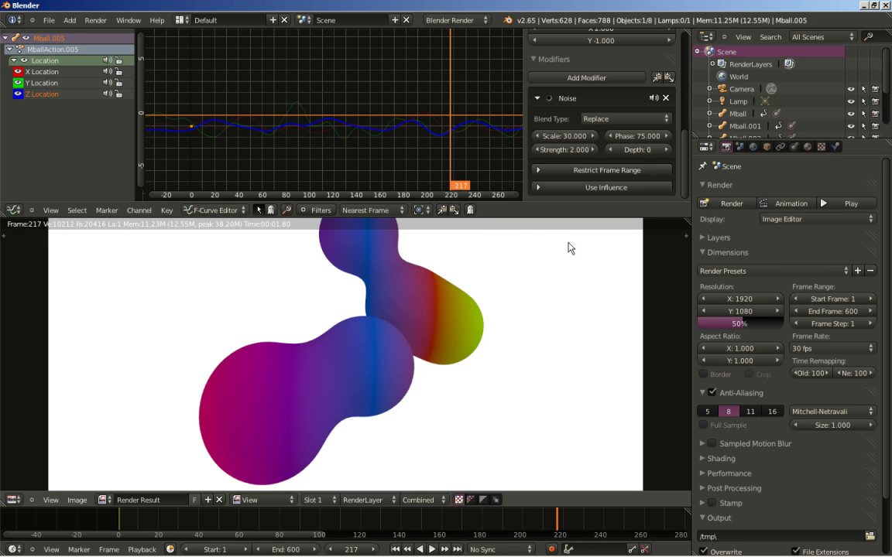
drag(534, 218, 534, 161)
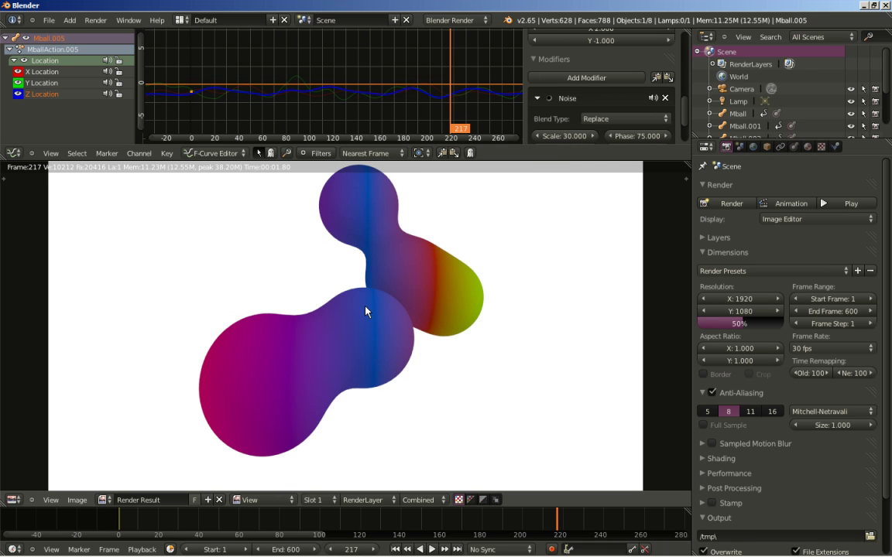
key(Escape)
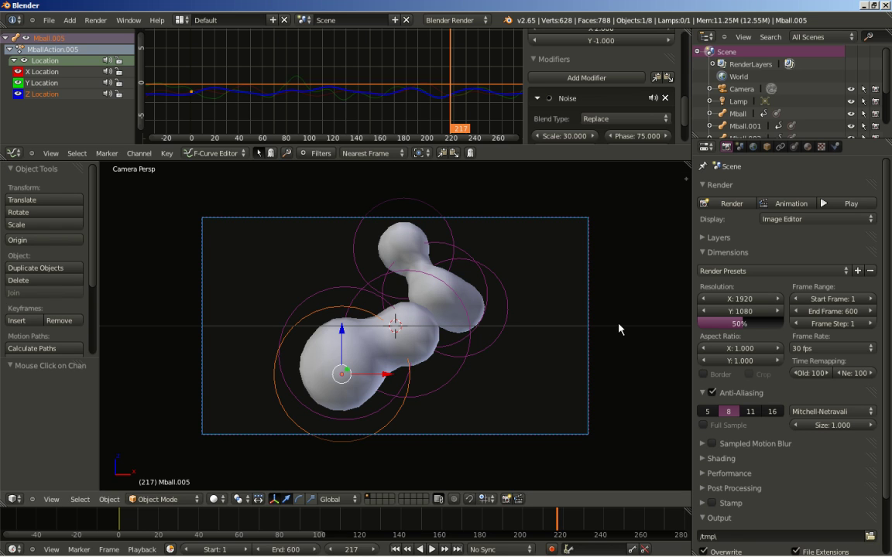
Select the original metaball and show the color ramp of its Blend texture.
click(822, 147)
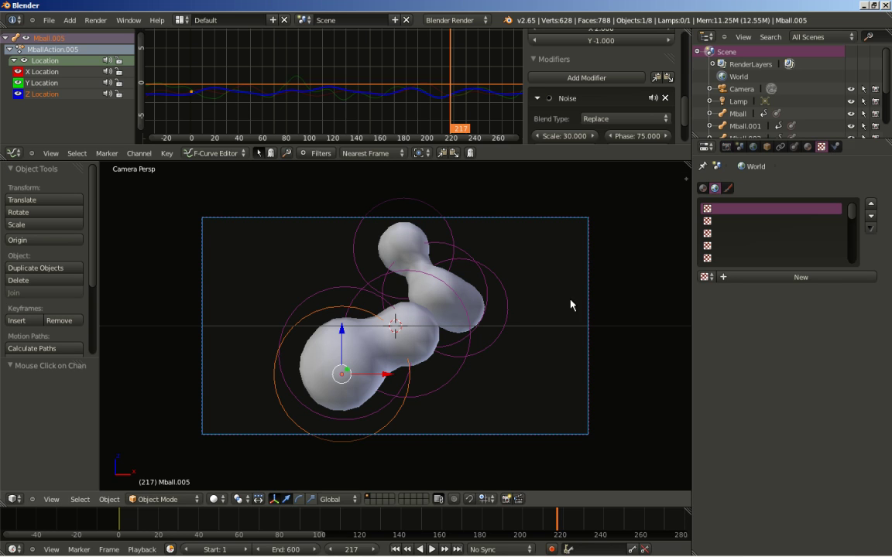
right_click(449, 302)
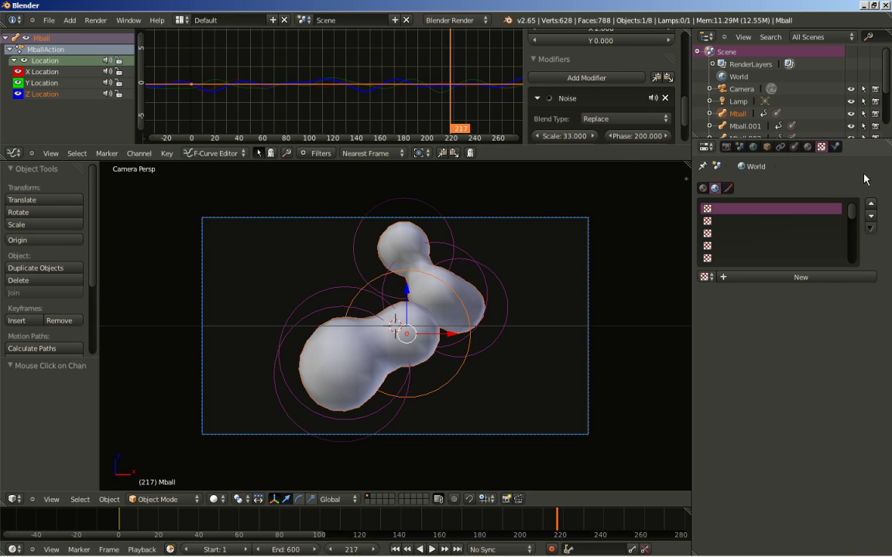
click(810, 147)
click(823, 147)
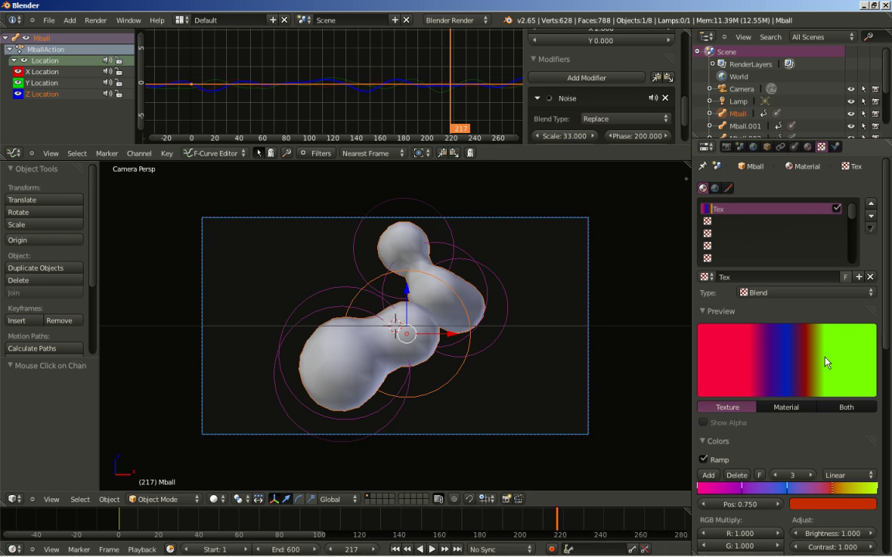
scroll(838, 465, down, 1)
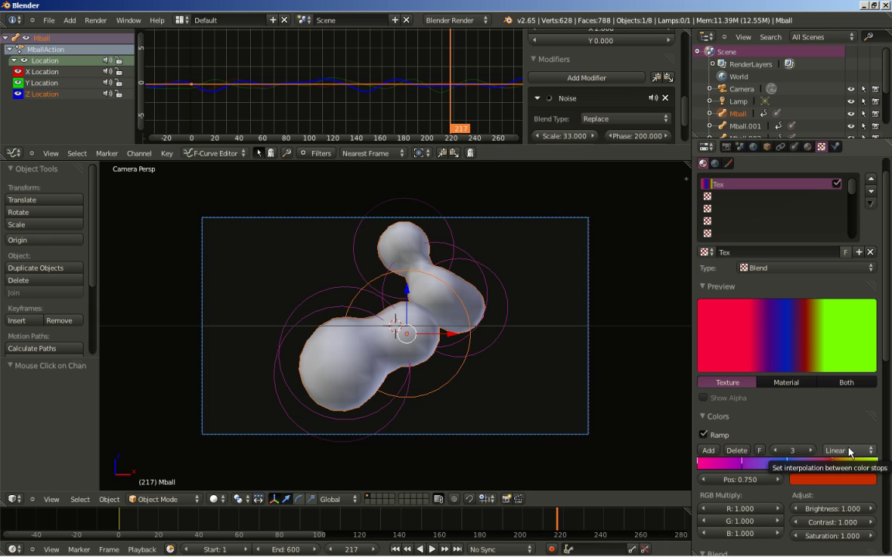
Try Constant interpolation on the texture's color ramp and render frame 217 with it.
click(850, 451)
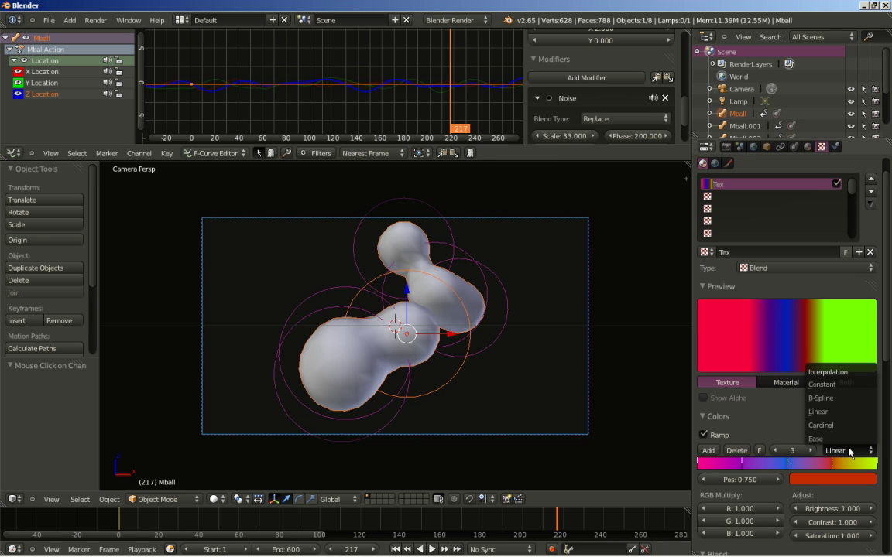
click(841, 384)
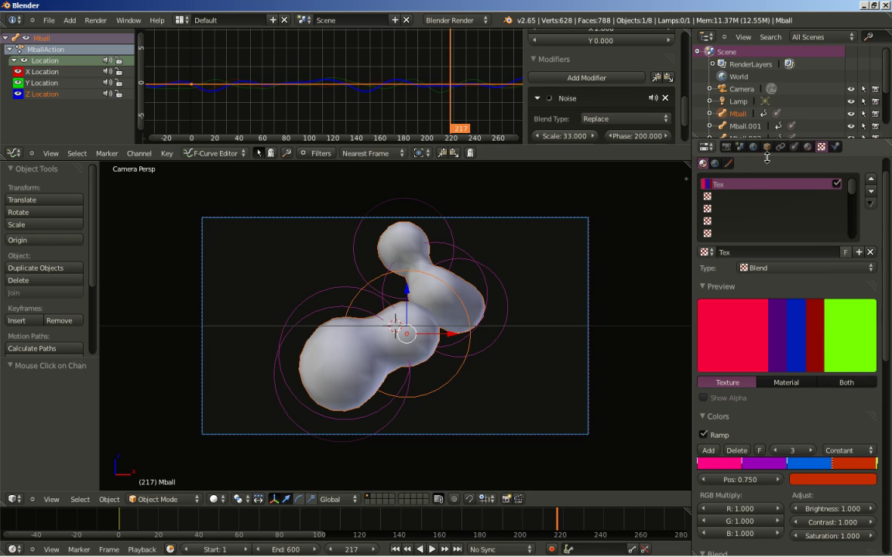
click(726, 147)
click(733, 203)
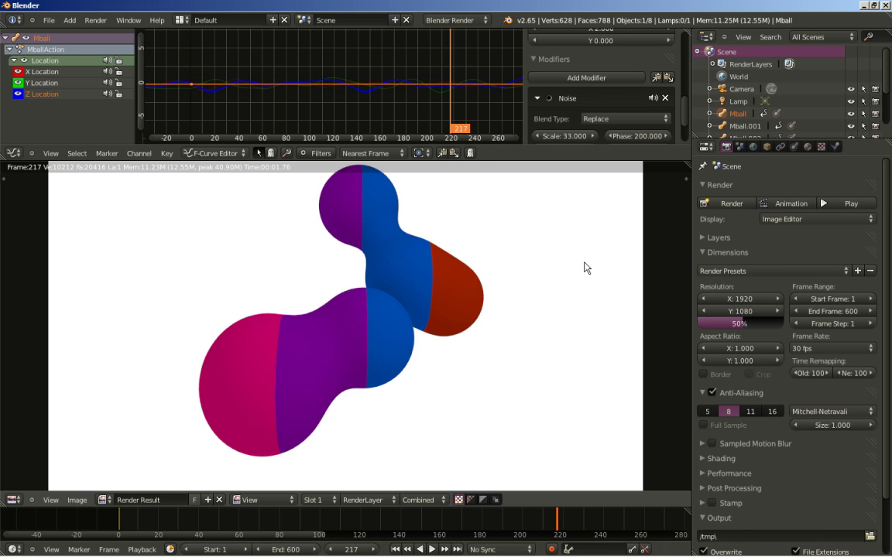
Set the texture's color ramp interpolation to B-Spline and close the rendered image.
click(821, 148)
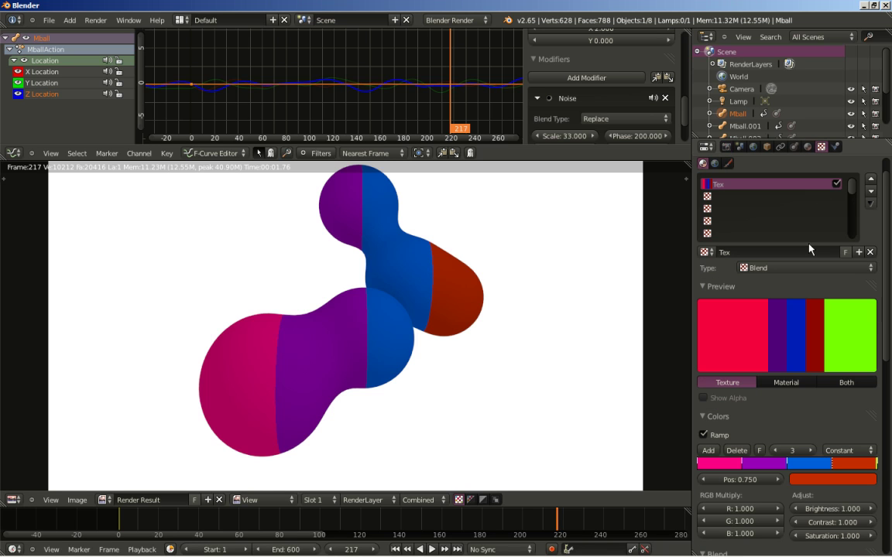
click(841, 450)
click(843, 399)
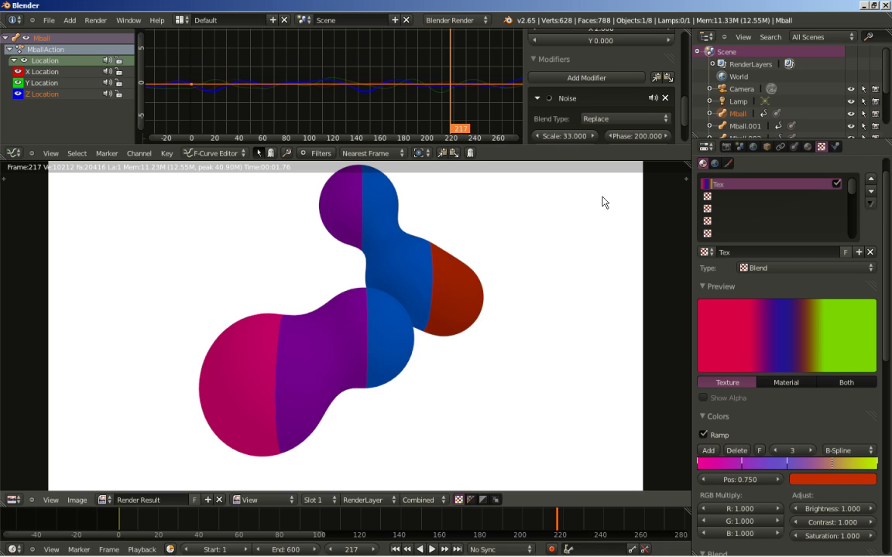
key(Escape)
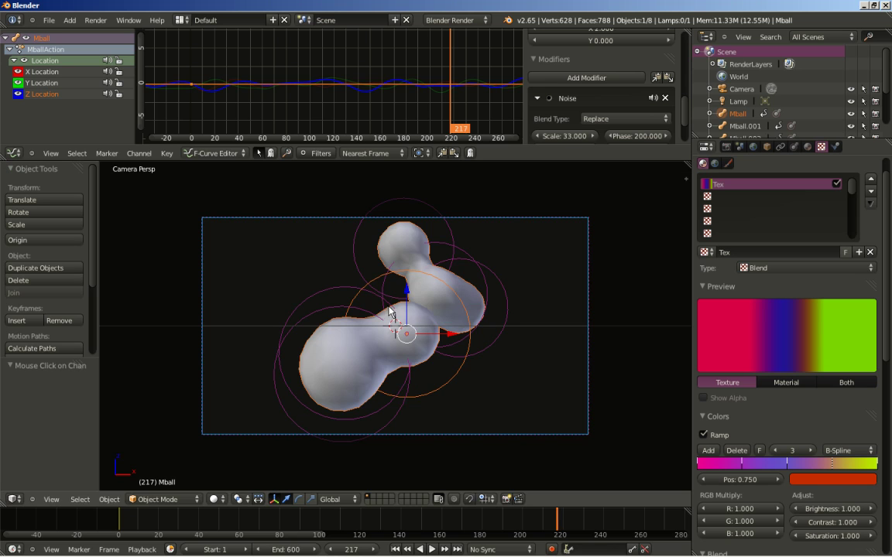
Return to the scene's render settings and move the current frame to 241.
click(726, 148)
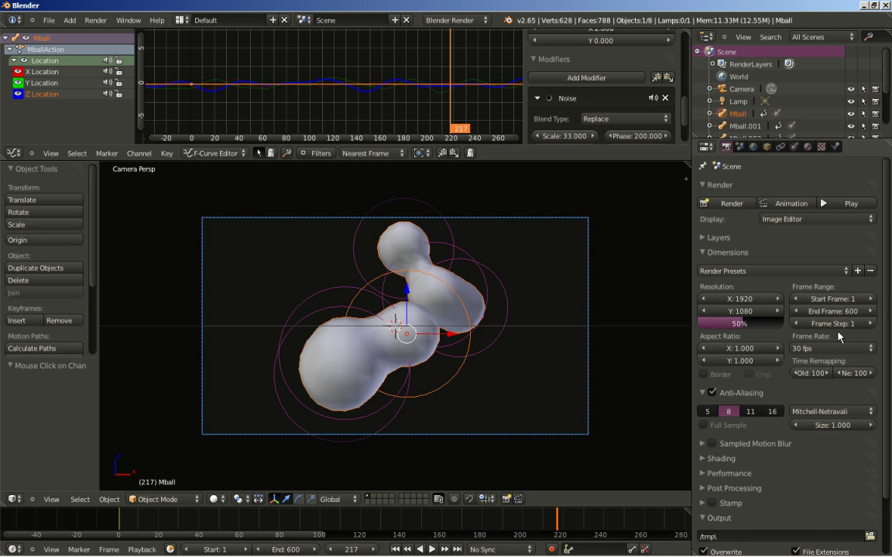
scroll(827, 374, down, 4)
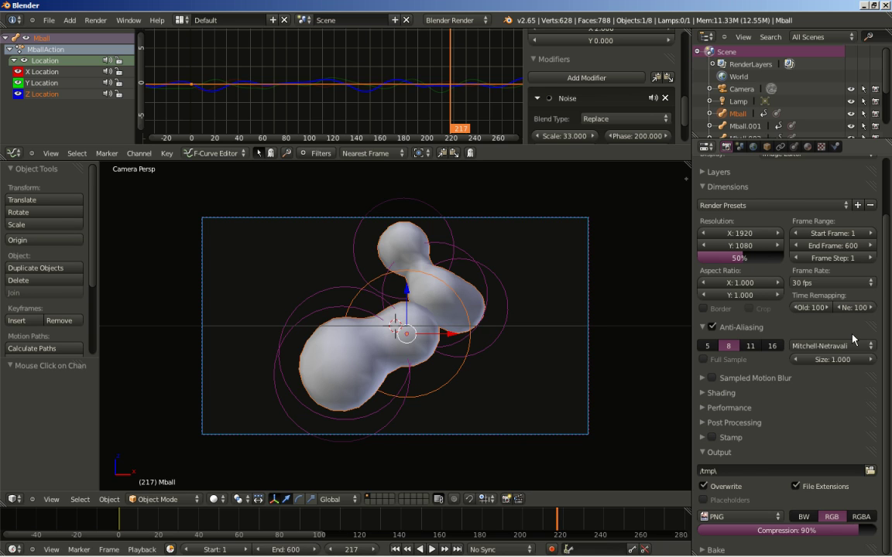
scroll(492, 523, down, 2)
scroll(492, 523, down, 3)
middle_drag(534, 524, 360, 516)
mouse_move(303, 523)
mouse_down()
mouse_move(345, 526)
mouse_move(332, 531)
mouse_up()
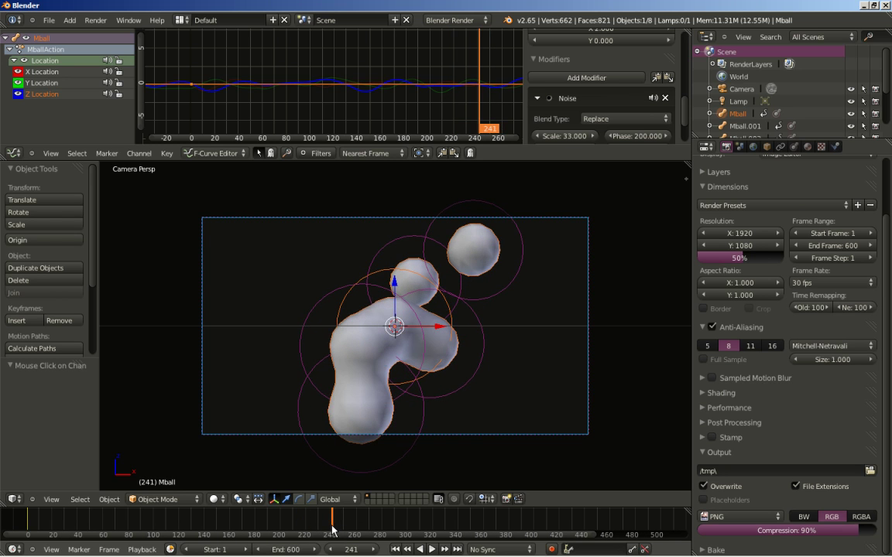
Render frame 241 to examine the blended colors and return to the 3D view.
scroll(737, 209, up, 2)
click(730, 206)
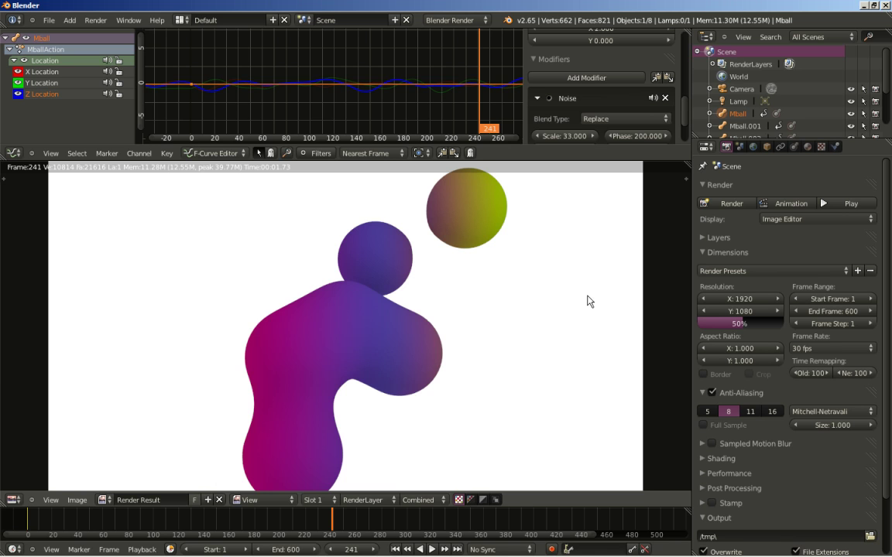
key(Escape)
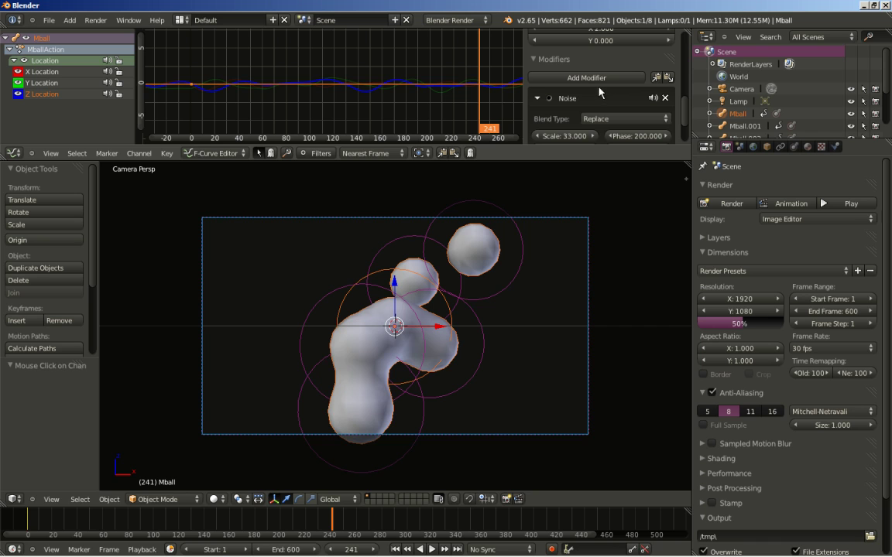
scroll(602, 92, up, 10)
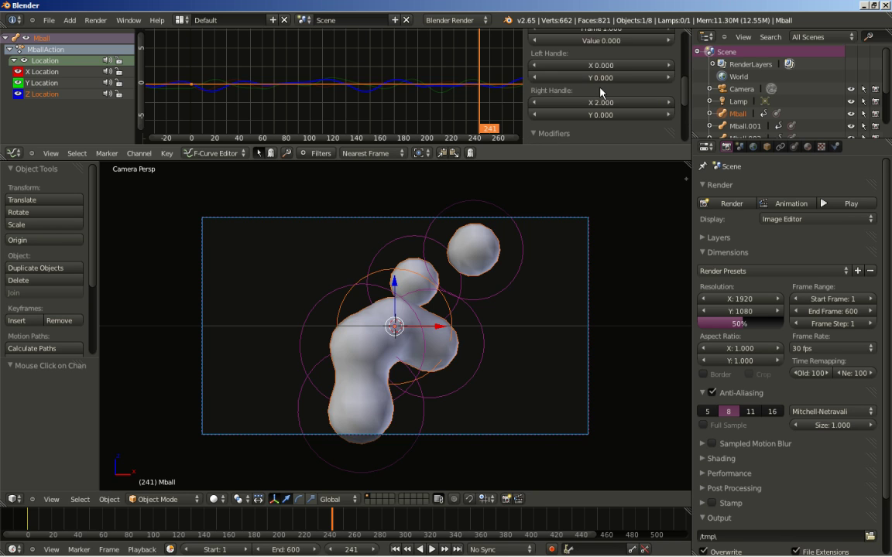